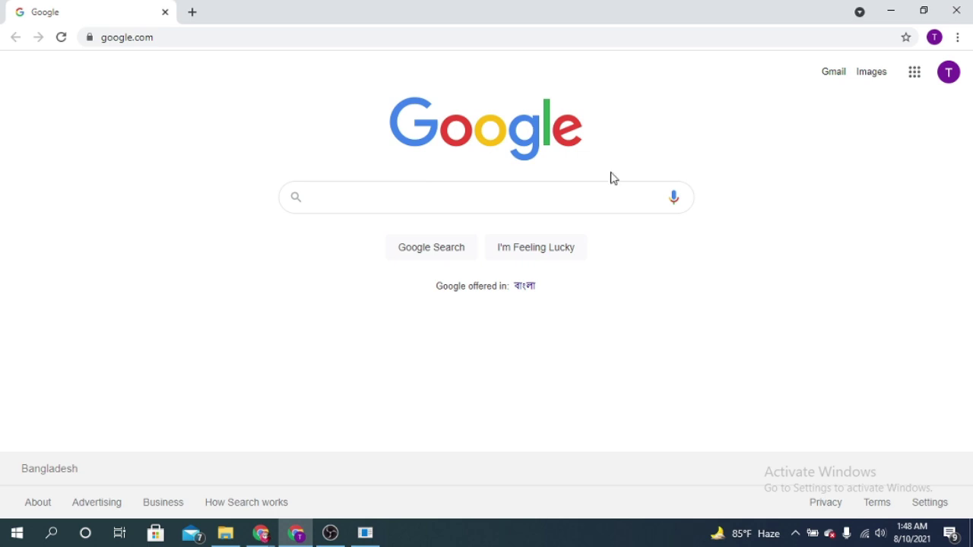
# Open Google Sheets from the Google apps list and show its full template gallery.
pyautogui.click(915, 74)
pyautogui.scroll(-3, 867, 335)
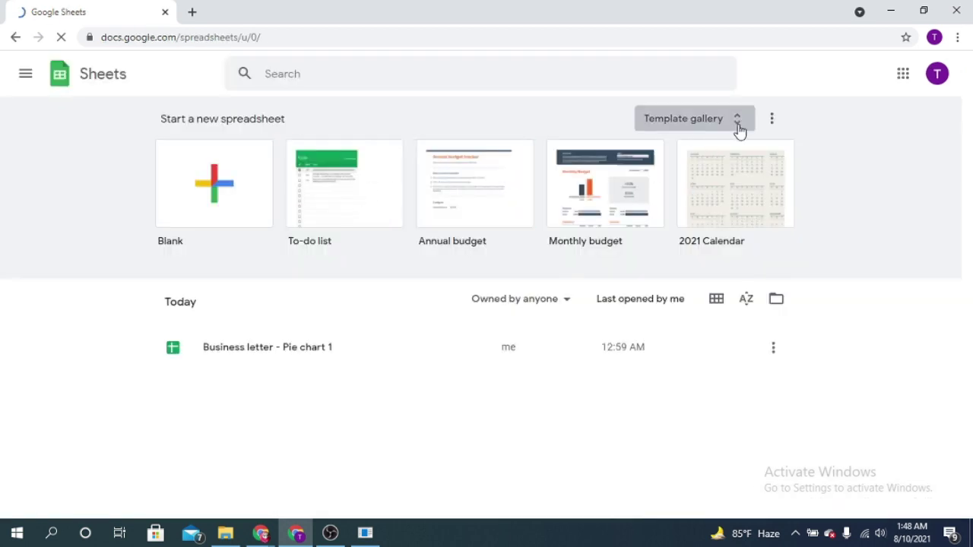
pyautogui.click(738, 129)
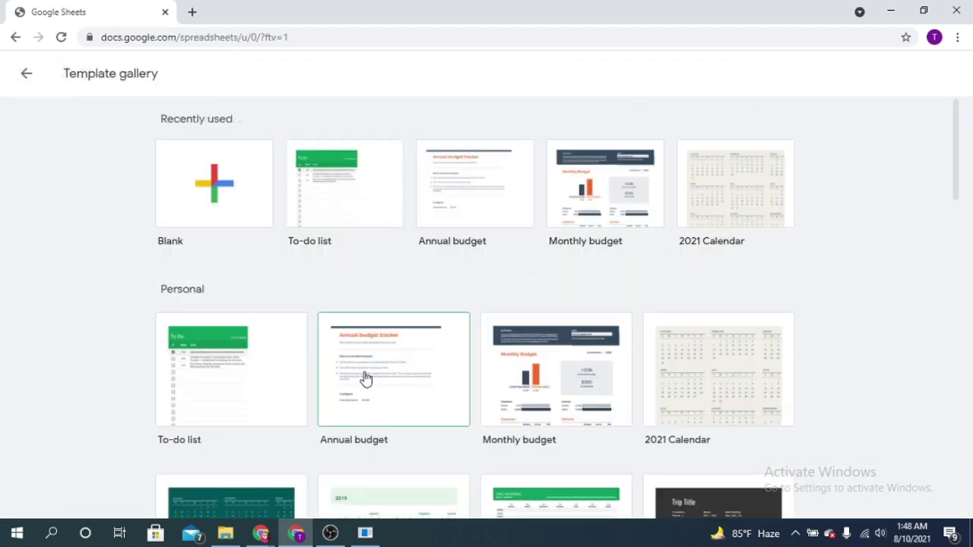
# Browse the Personal, Work, Project management and Education templates, and create a new blank spreadsheet.
pyautogui.scroll(-1, 367, 378)
pyautogui.scroll(-1, 370, 372)
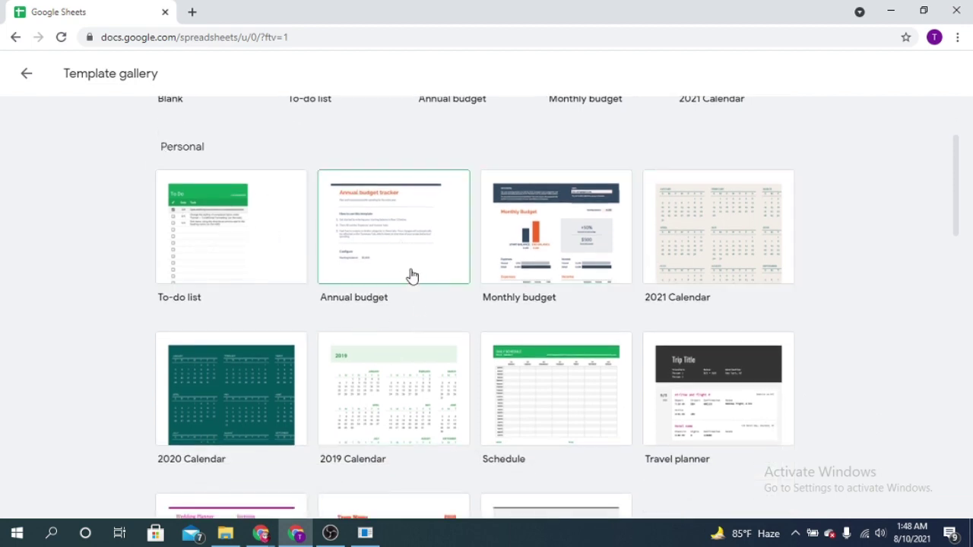
pyautogui.scroll(-2, 358, 299)
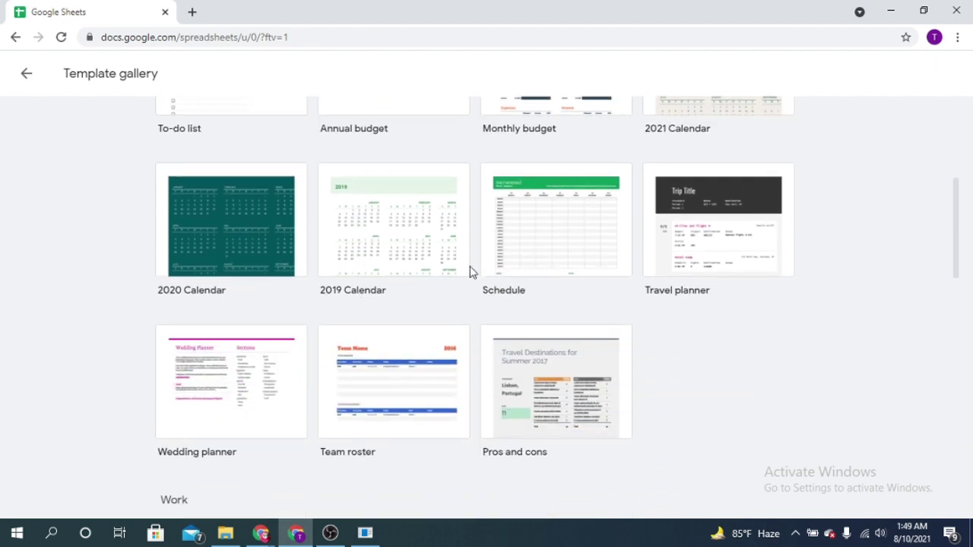
pyautogui.scroll(-1, 590, 193)
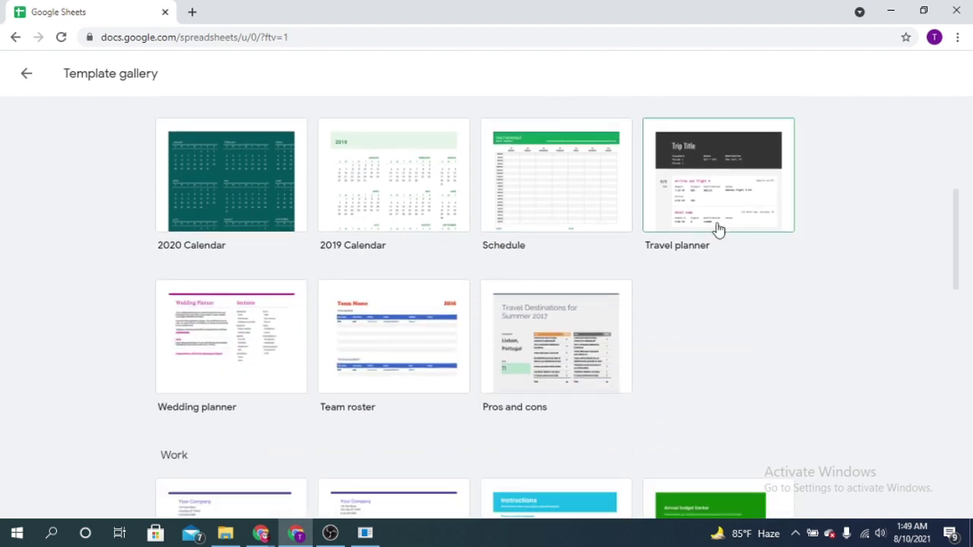
pyautogui.scroll(-2, 667, 337)
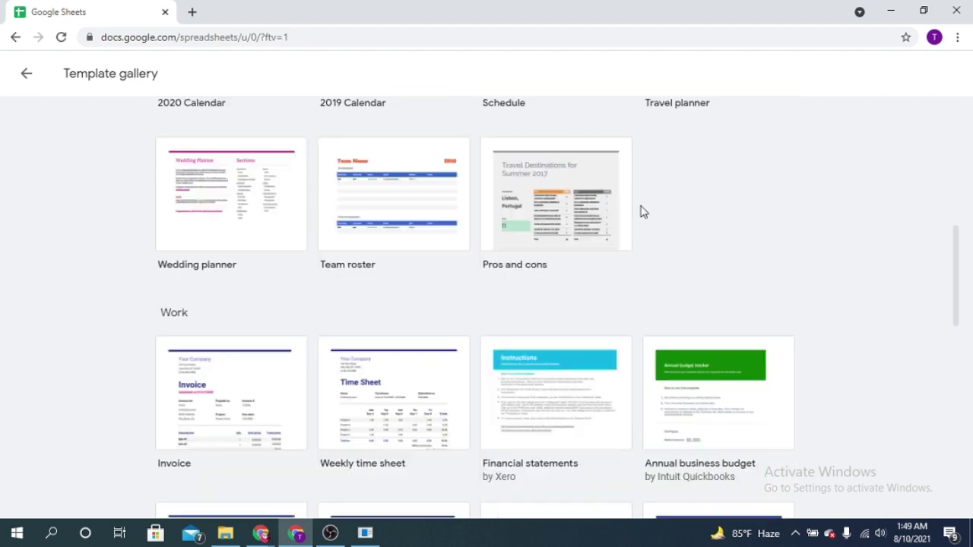
pyautogui.scroll(-5, 291, 306)
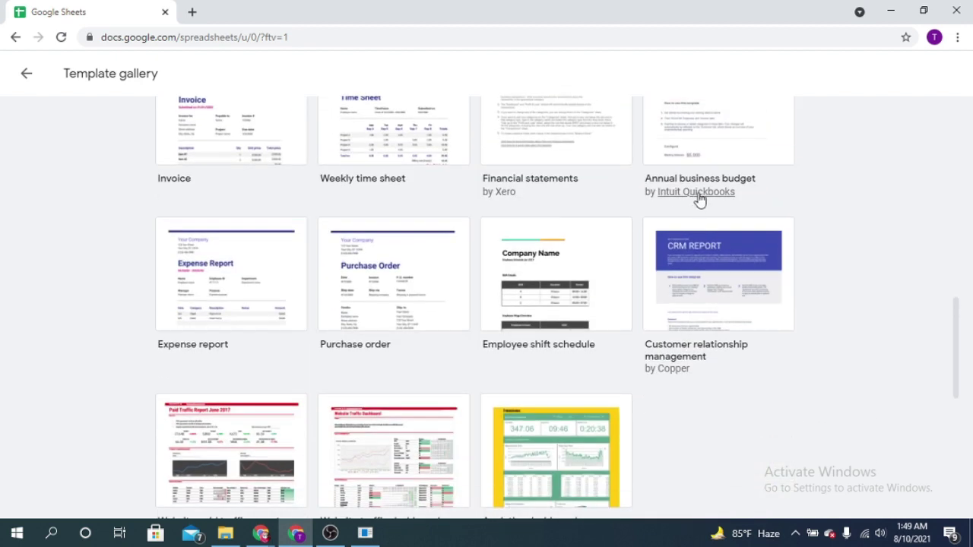
pyautogui.scroll(-4, 373, 269)
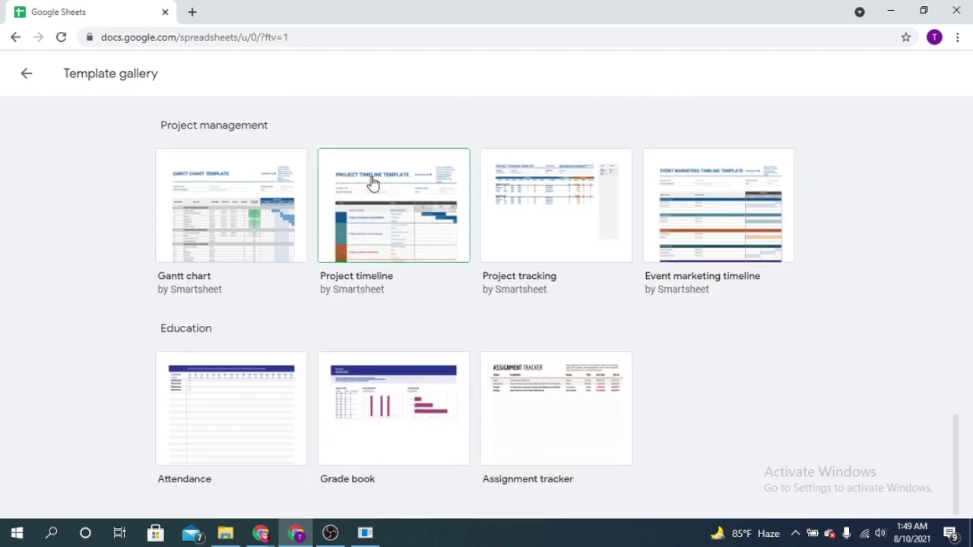
pyautogui.scroll(12, 603, 365)
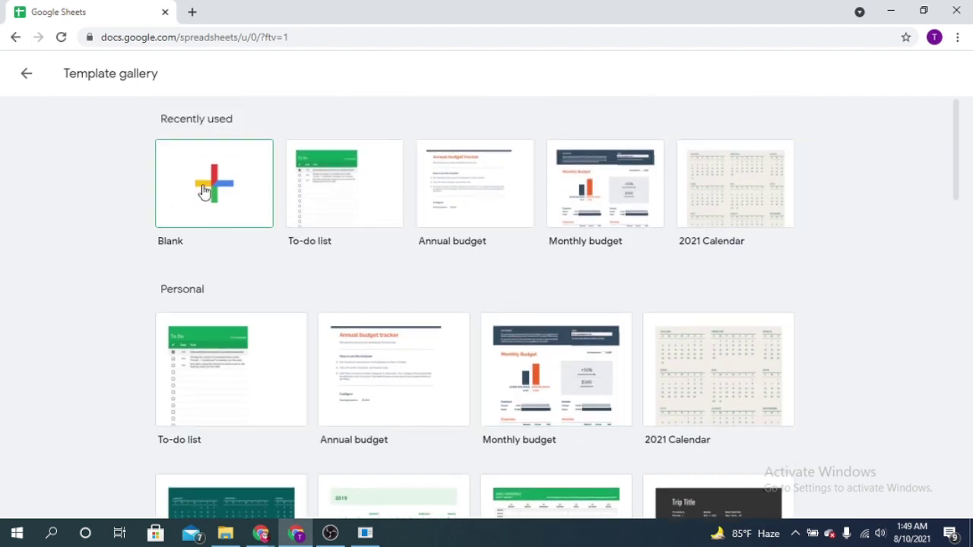
pyautogui.click(220, 190)
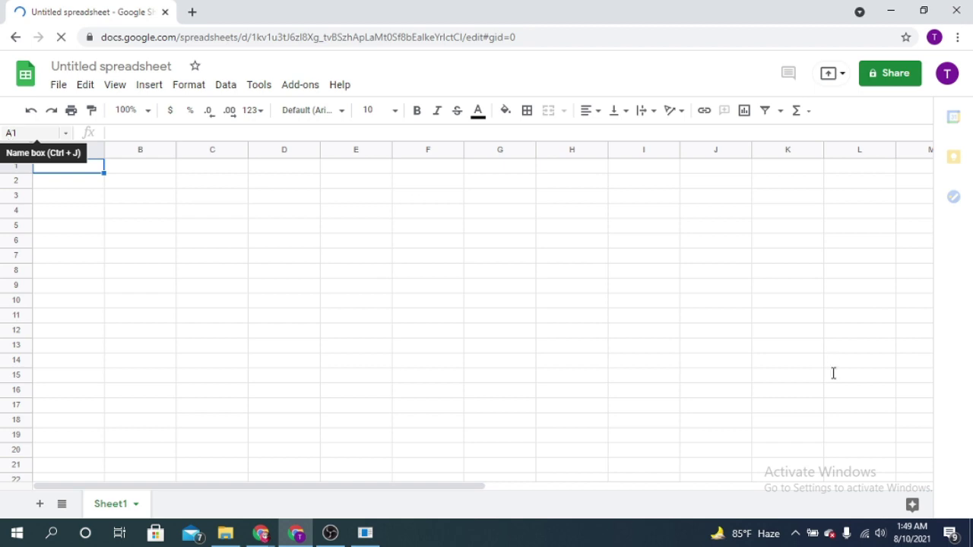
# Select cells A1, B1, B6 and D8 in turn to examine how the Name box shows their references.
pyautogui.click(26, 131)
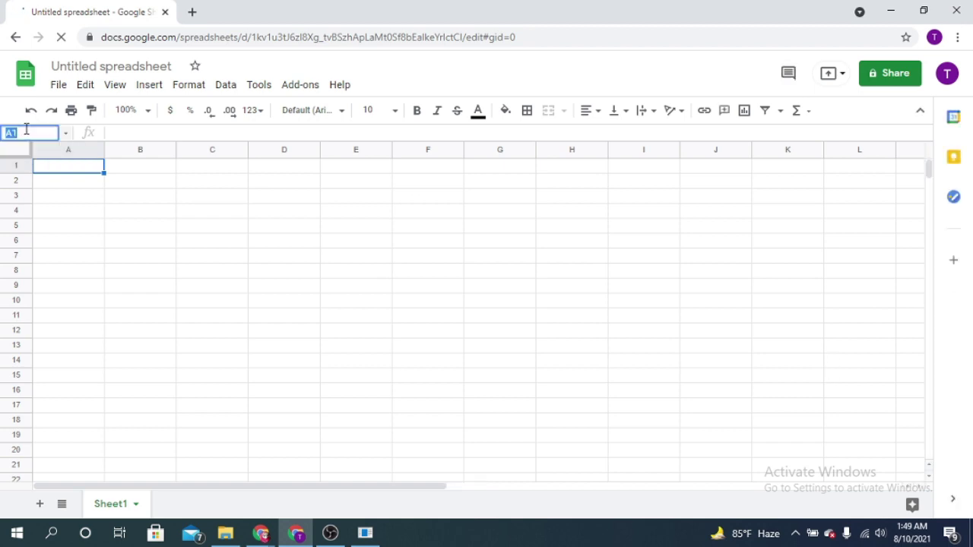
pyautogui.click(78, 167)
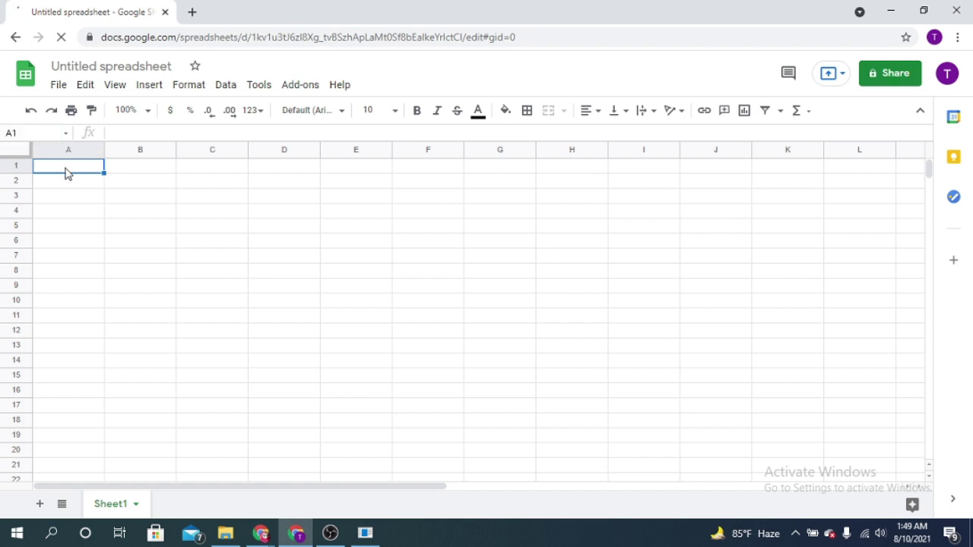
pyautogui.click(151, 172)
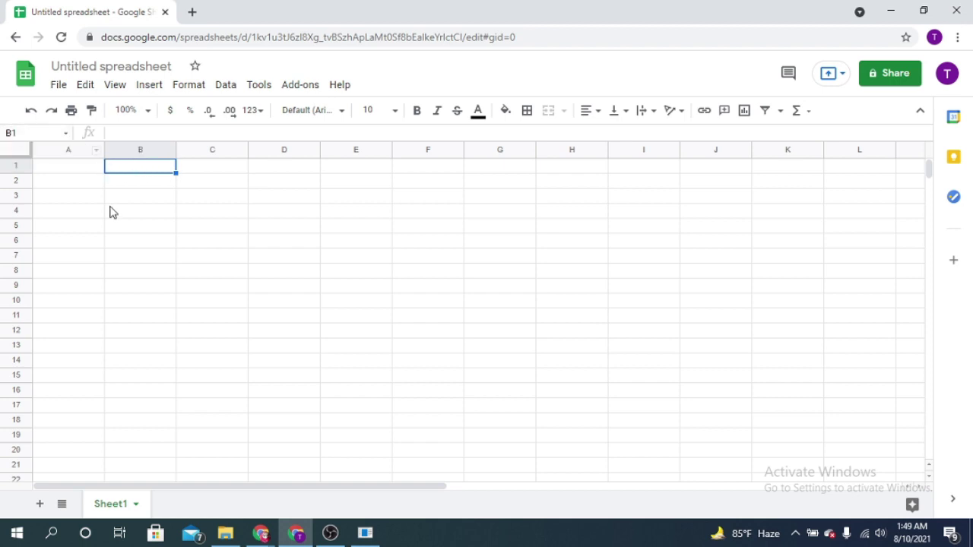
pyautogui.click(153, 242)
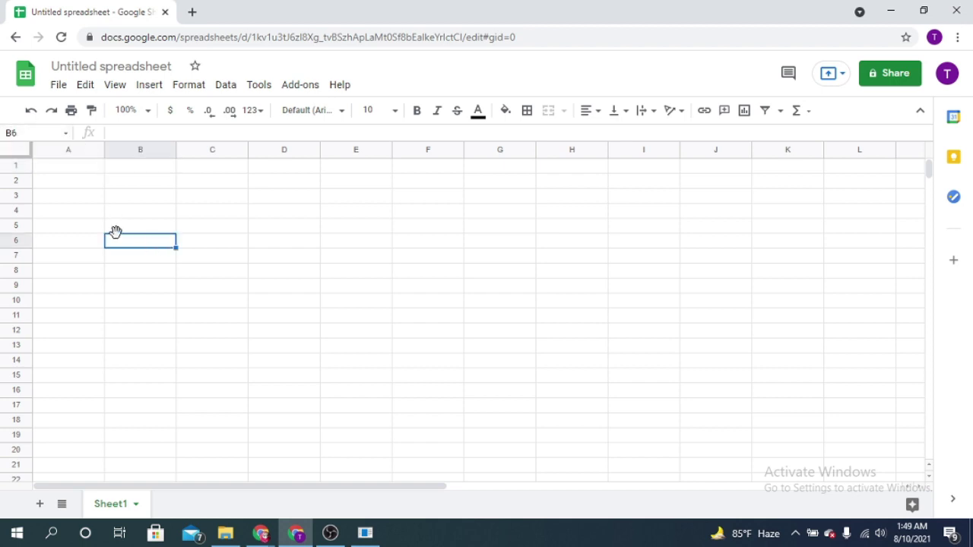
pyautogui.click(296, 272)
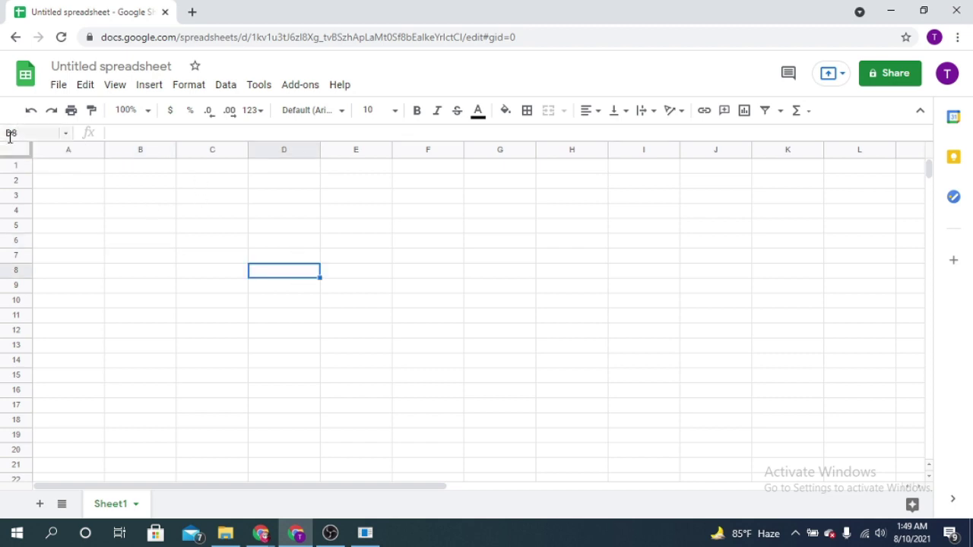
pyautogui.click(51, 111)
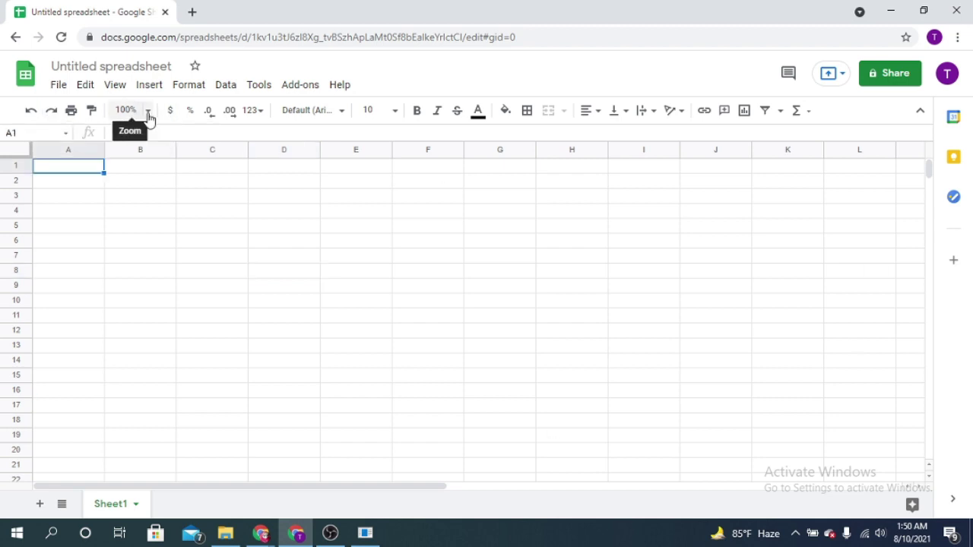
# Try displaying the sheet at 50% and at 150% zoom.
pyautogui.click(144, 113)
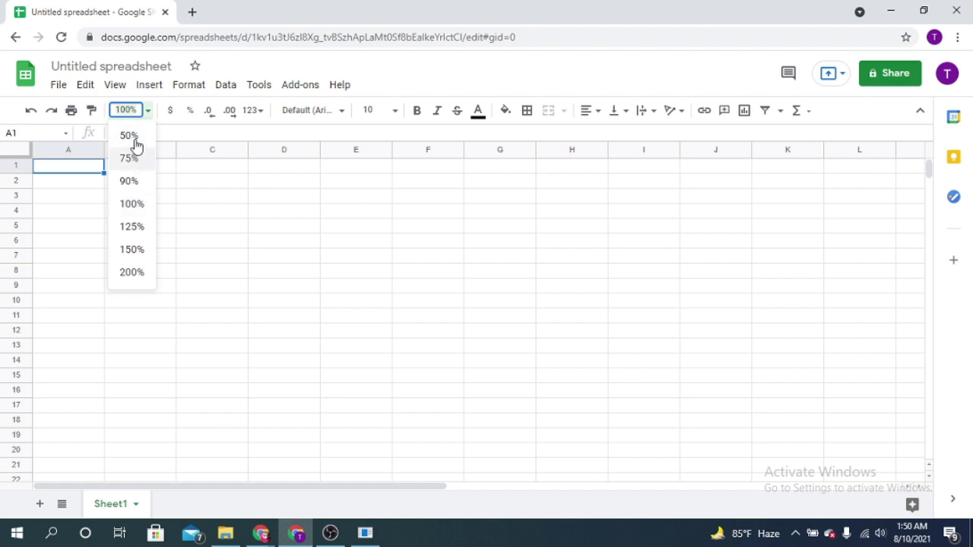
pyautogui.click(131, 136)
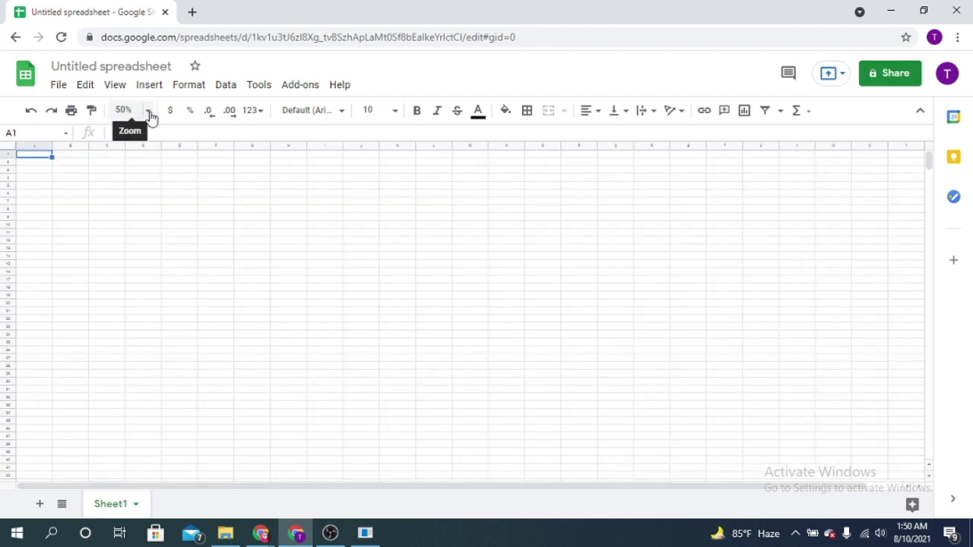
pyautogui.click(146, 114)
pyautogui.click(131, 249)
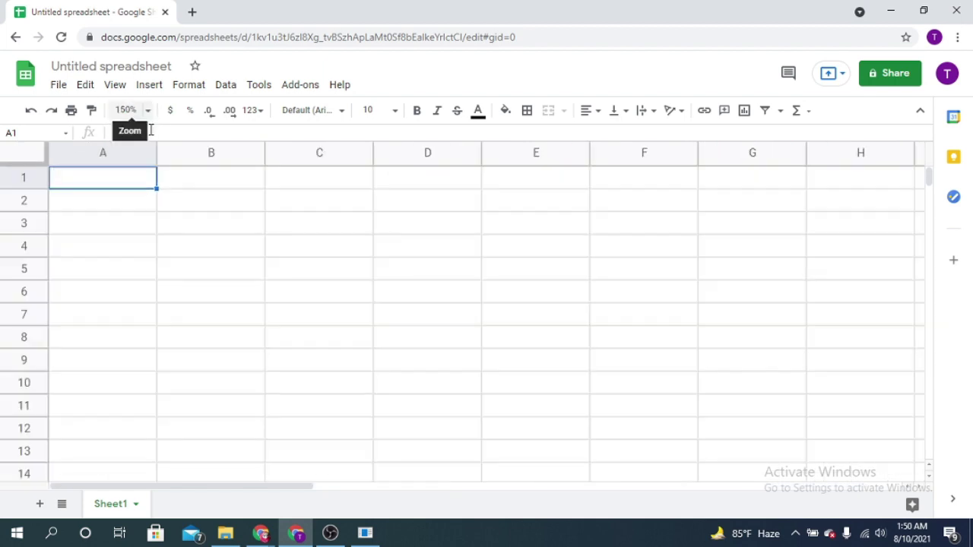
# Set the sheet's zoom level to 125%.
pyautogui.click(148, 113)
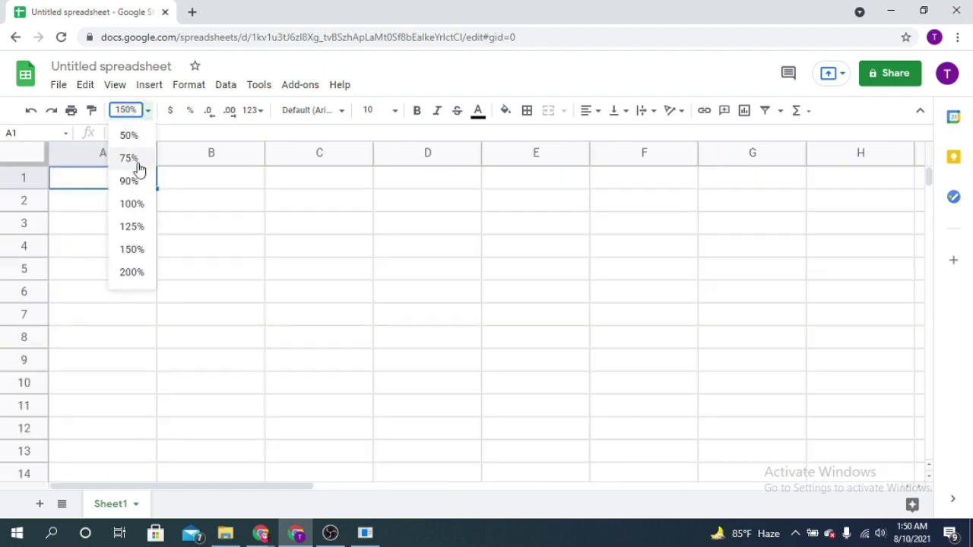
pyautogui.click(131, 228)
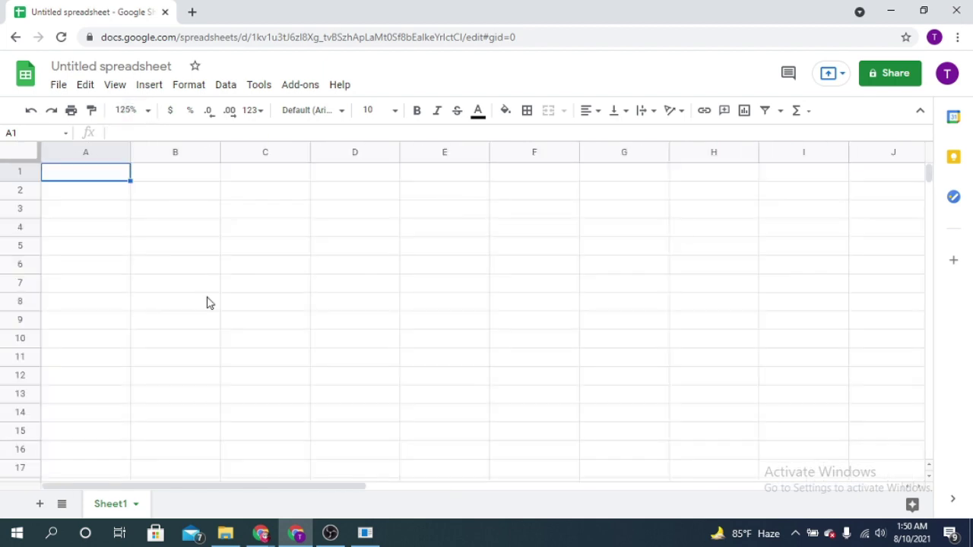
# Enter the column headers Month in cell A1 and Bills in cell B1.
pyautogui.doubleClick(77, 178)
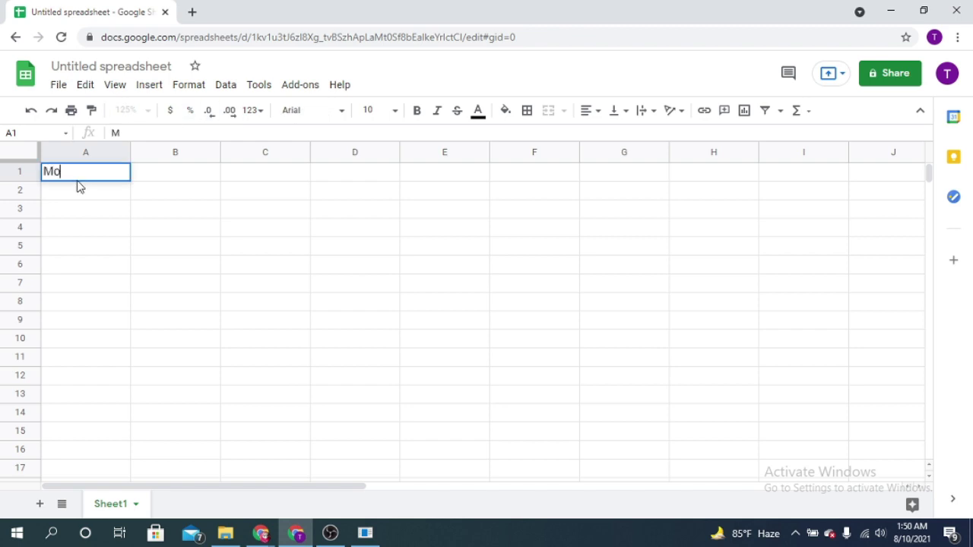
pyautogui.write('Month')
pyautogui.click(160, 175)
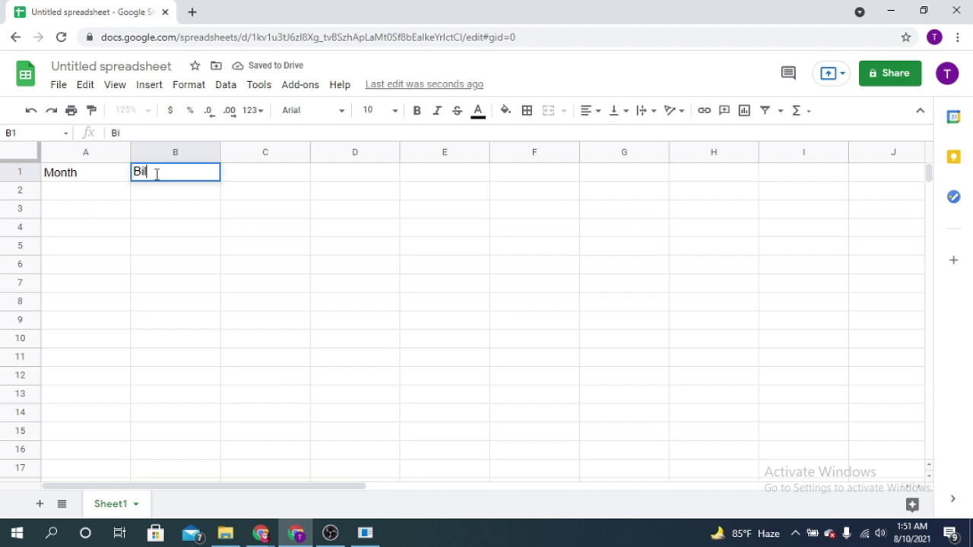
pyautogui.write('Bills')
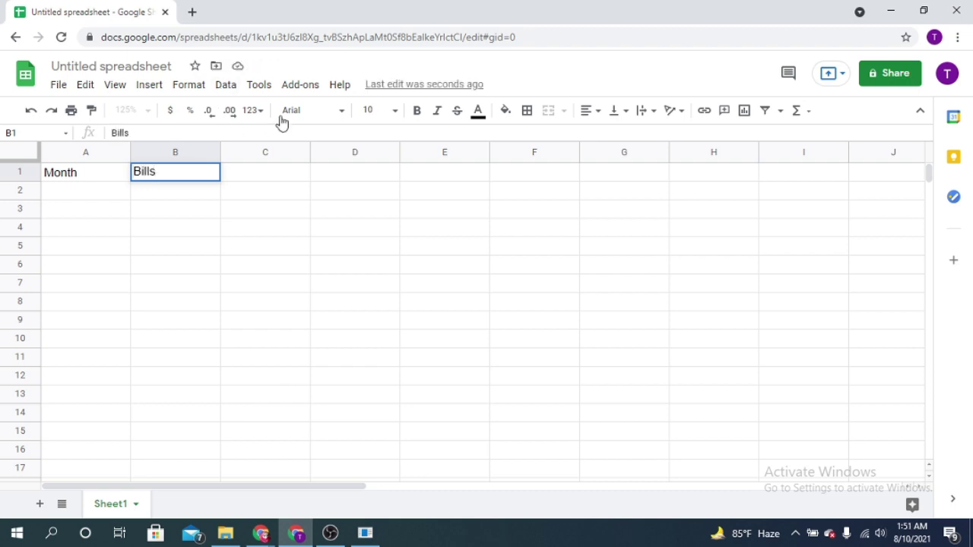
pyautogui.click(81, 195)
# Try font sizes 11, 14 and 8 on the Month header in A1, and return it to size 10.
pyautogui.click(85, 173)
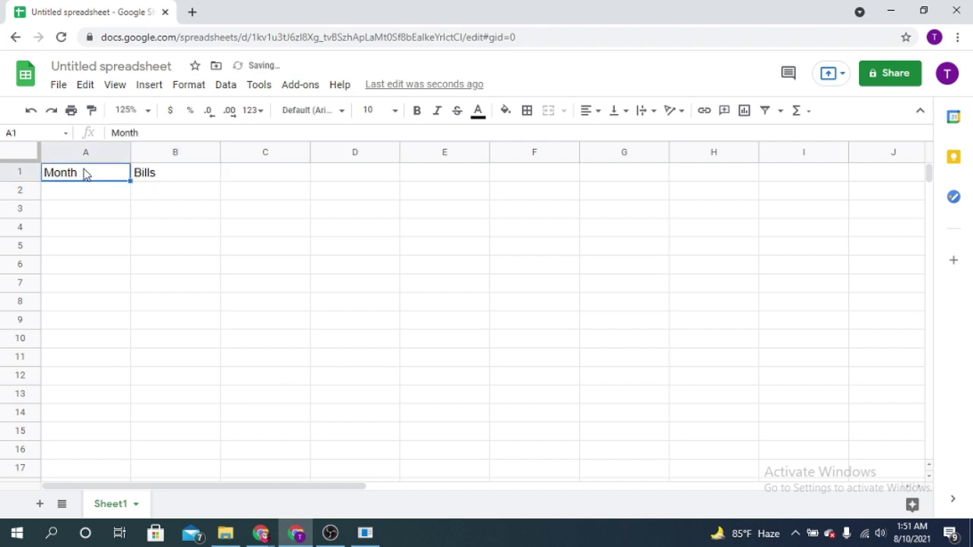
pyautogui.click(394, 112)
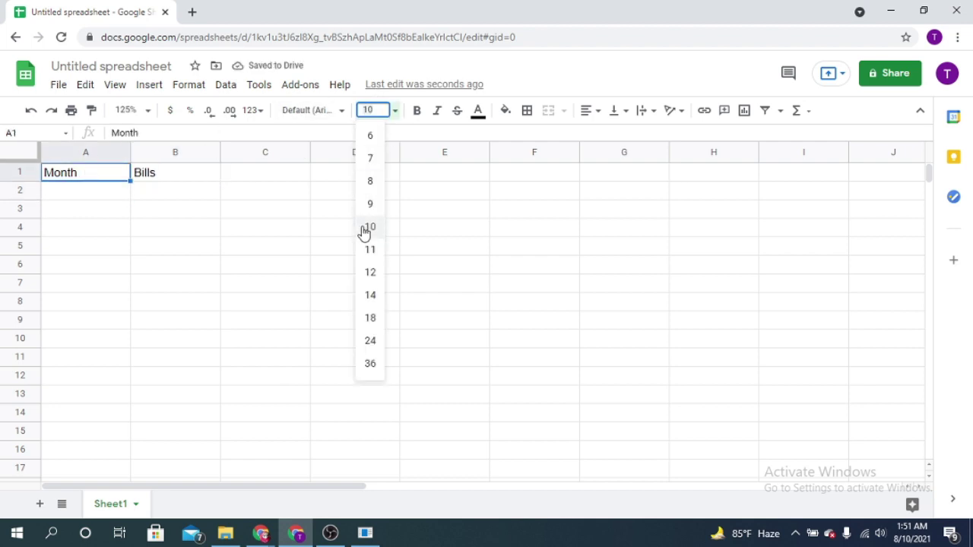
pyautogui.click(371, 250)
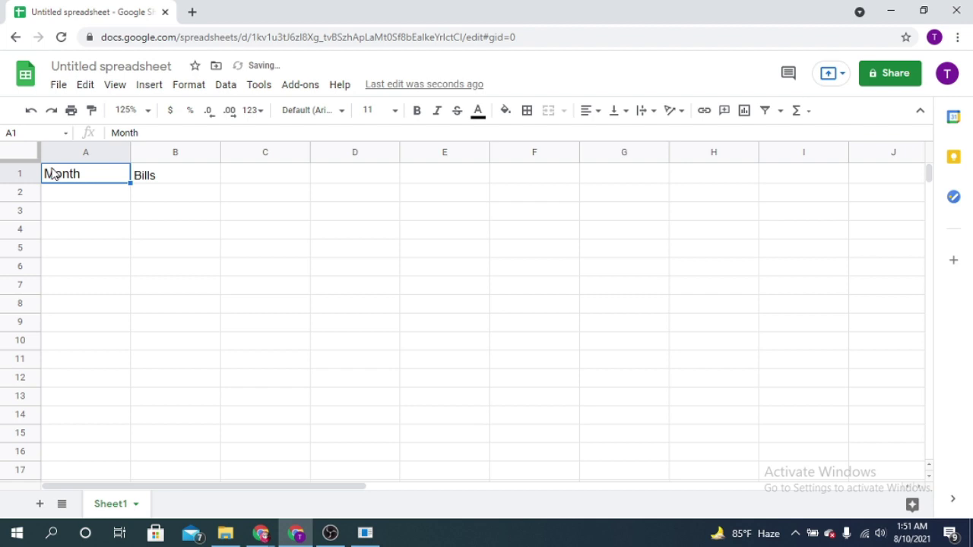
pyautogui.click(395, 113)
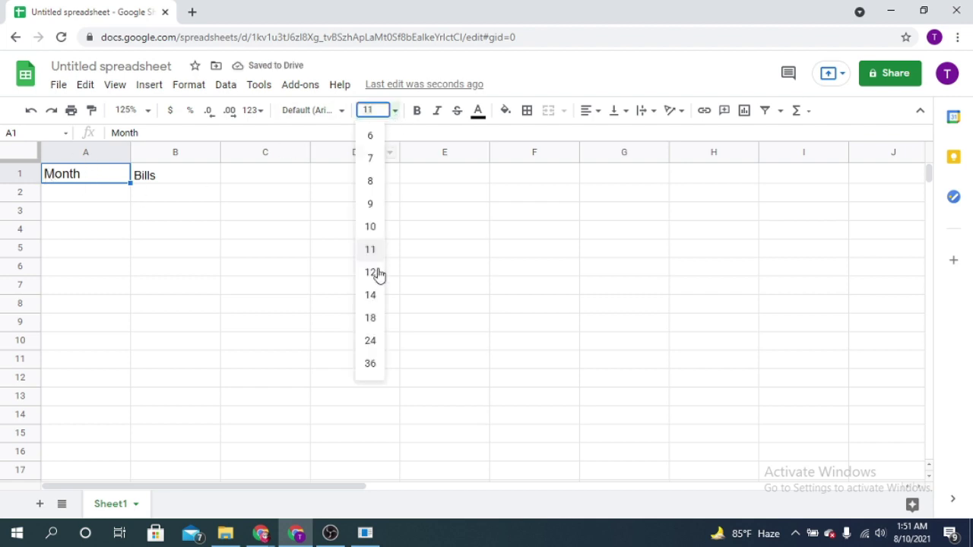
pyautogui.click(374, 298)
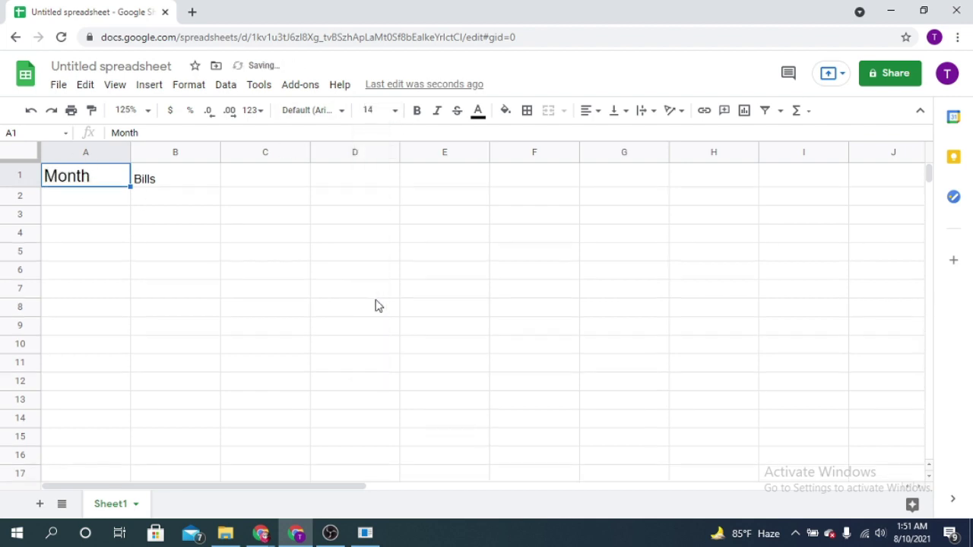
pyautogui.click(396, 112)
pyautogui.click(372, 182)
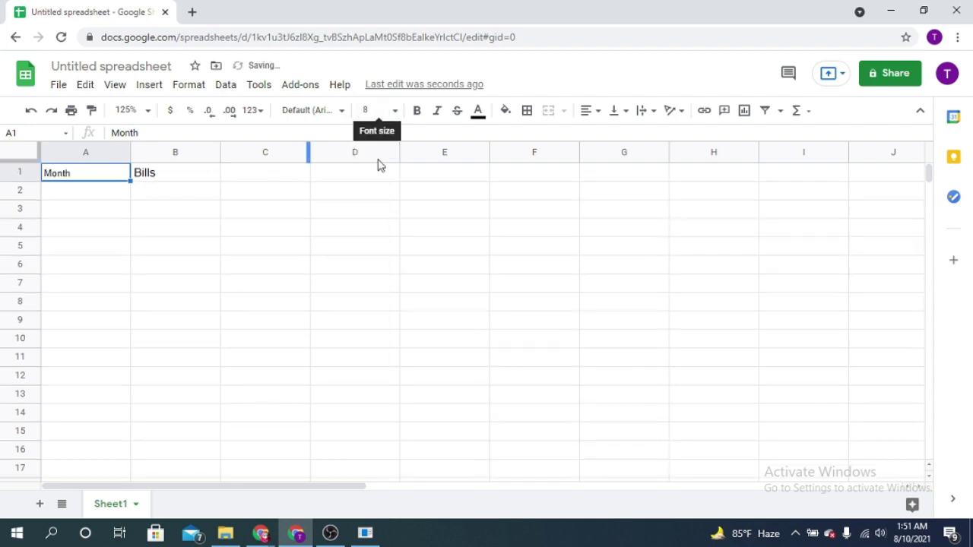
pyautogui.click(394, 114)
pyautogui.click(372, 229)
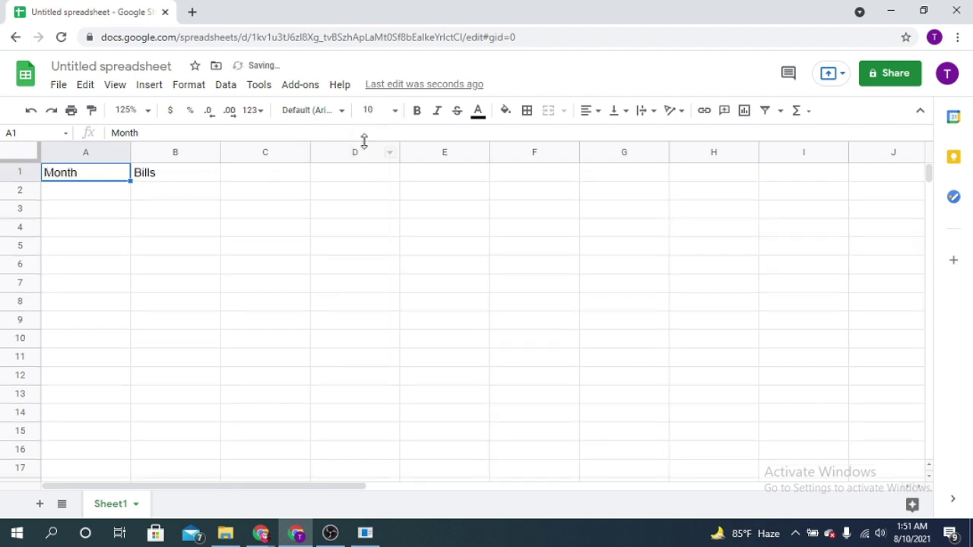
# Try the Oswald font on the Month header in A1, and return it to Arial.
pyautogui.click(340, 114)
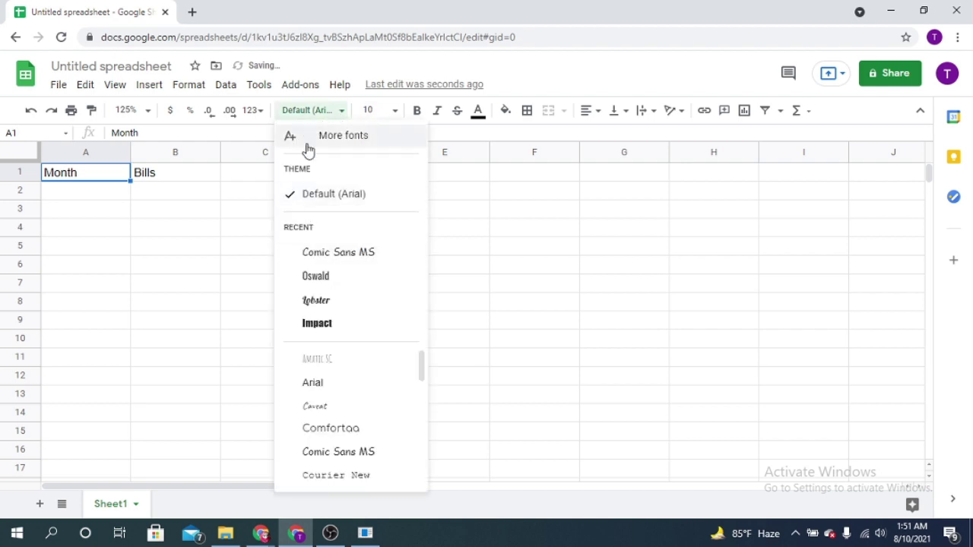
pyautogui.click(341, 276)
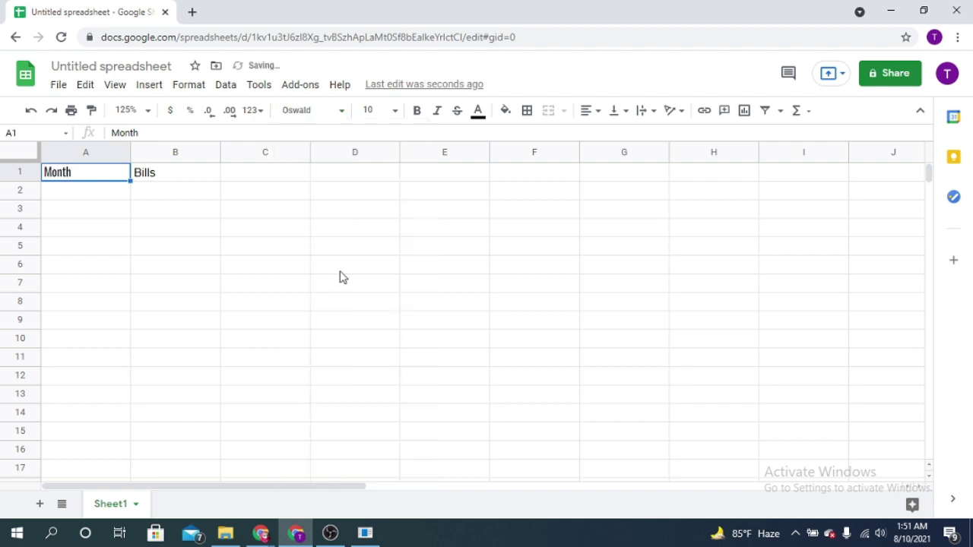
pyautogui.click(397, 112)
pyautogui.click(342, 113)
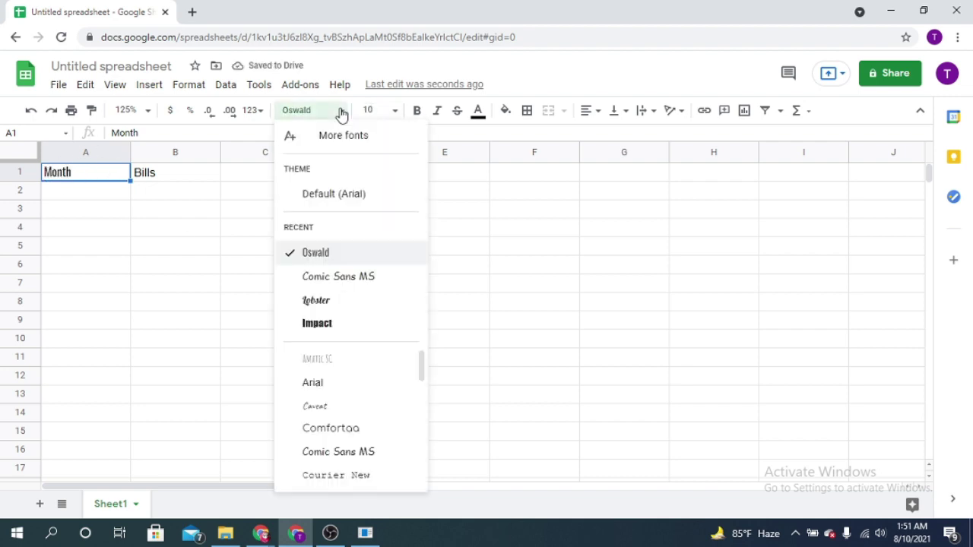
pyautogui.click(326, 382)
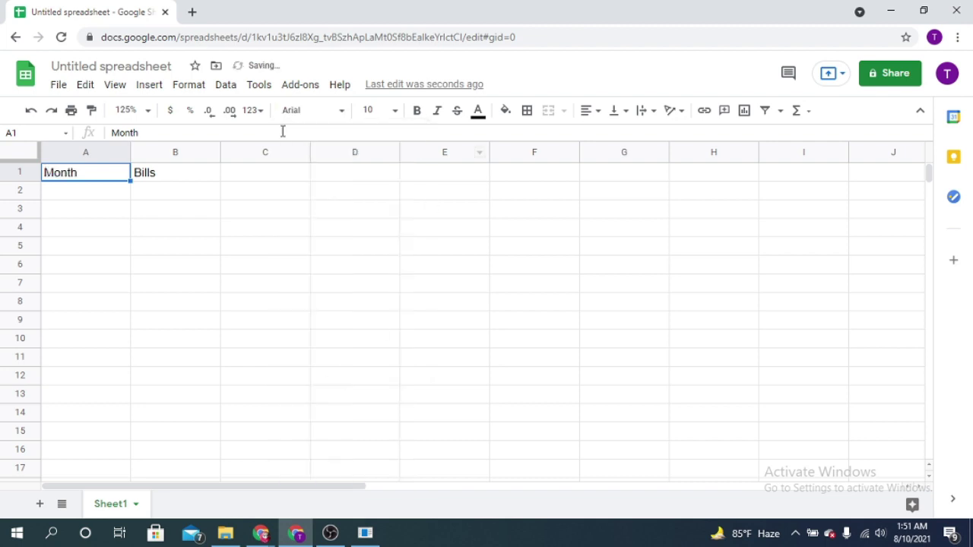
# Try Arial on the Month and Bills headers in A1:B1, and set their font to Lobster.
pyautogui.hotkey('ctrl', 'z')
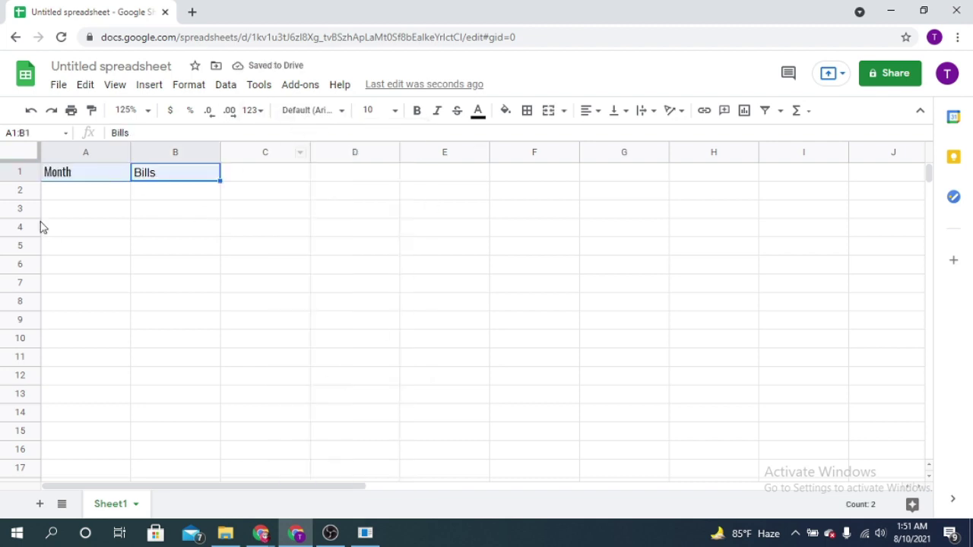
pyautogui.click(341, 111)
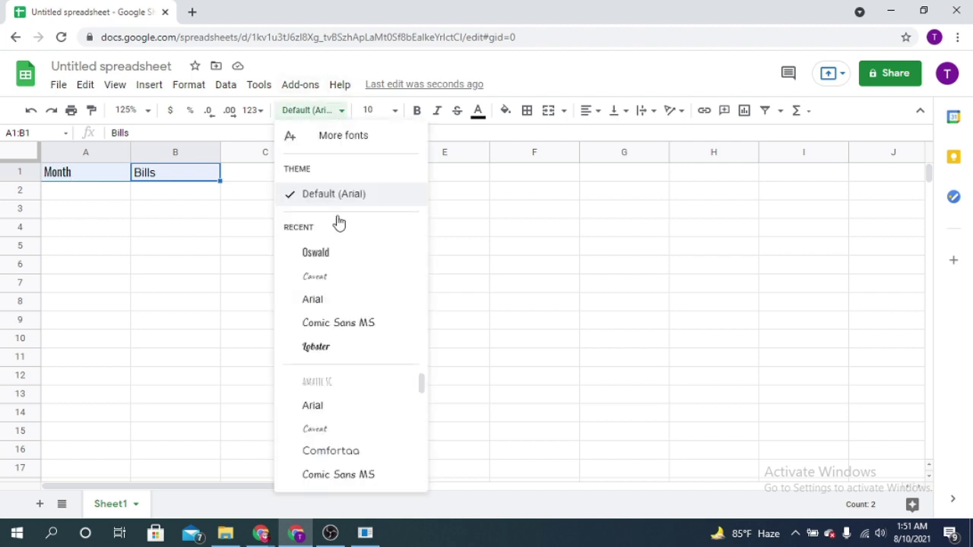
pyautogui.click(348, 301)
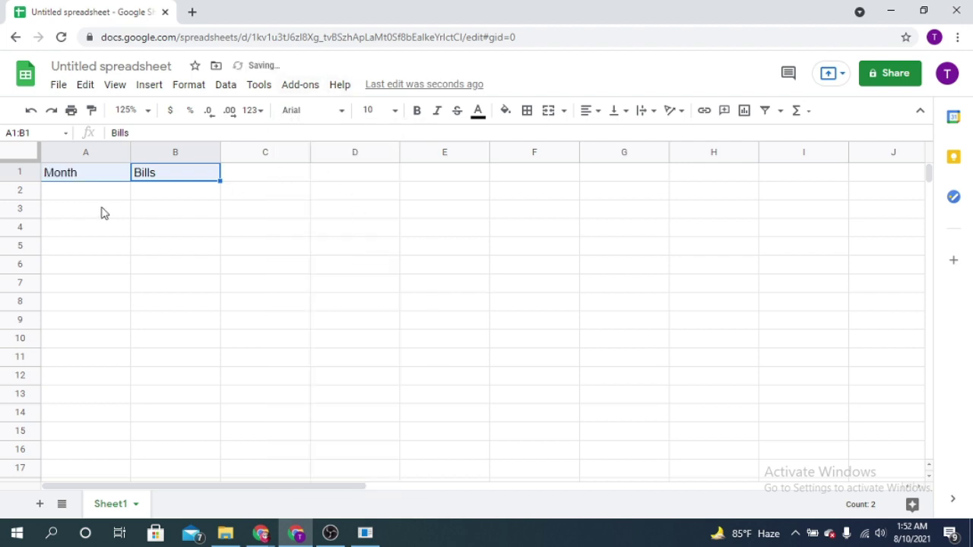
pyautogui.click(127, 196)
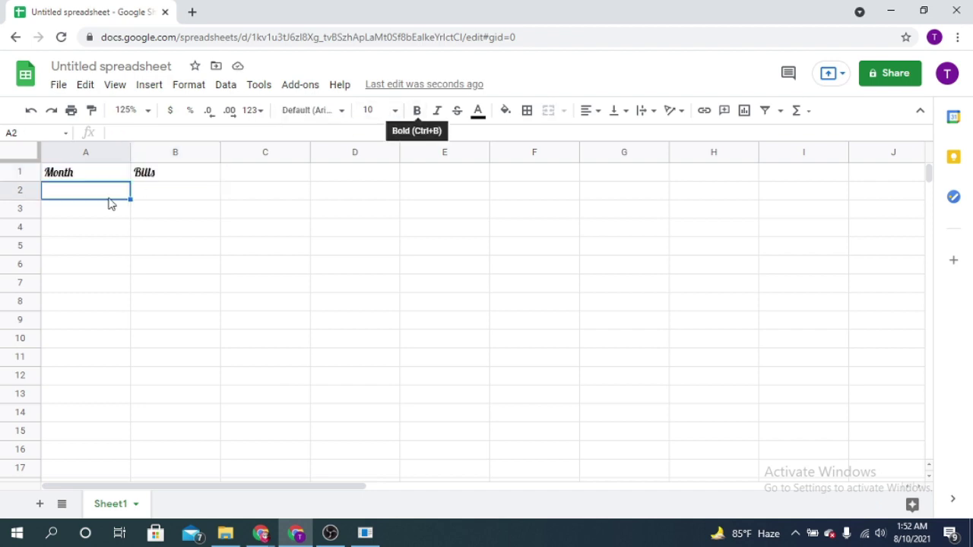
# Make the Month header in A1 bold and the Bills header in B1 italic.
pyautogui.click(87, 174)
pyautogui.click(420, 111)
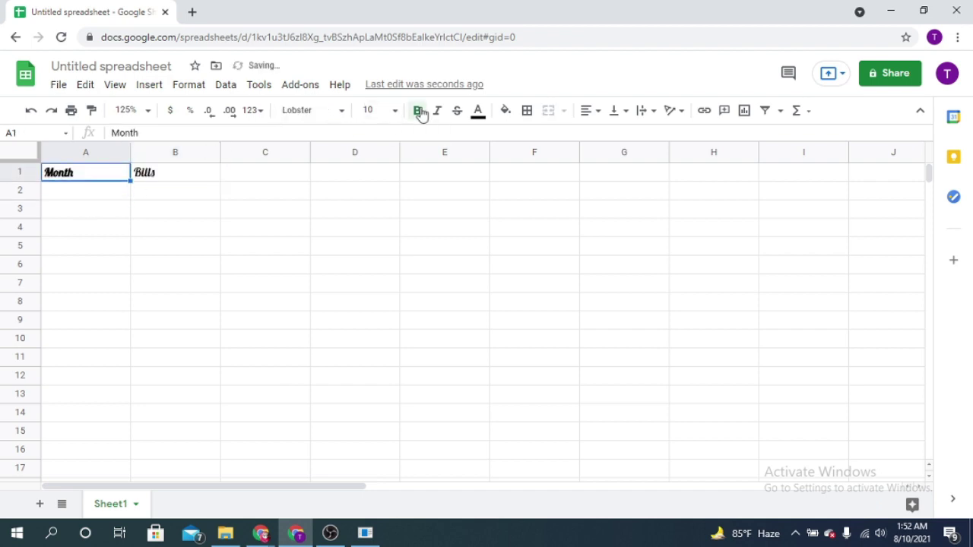
pyautogui.click(194, 176)
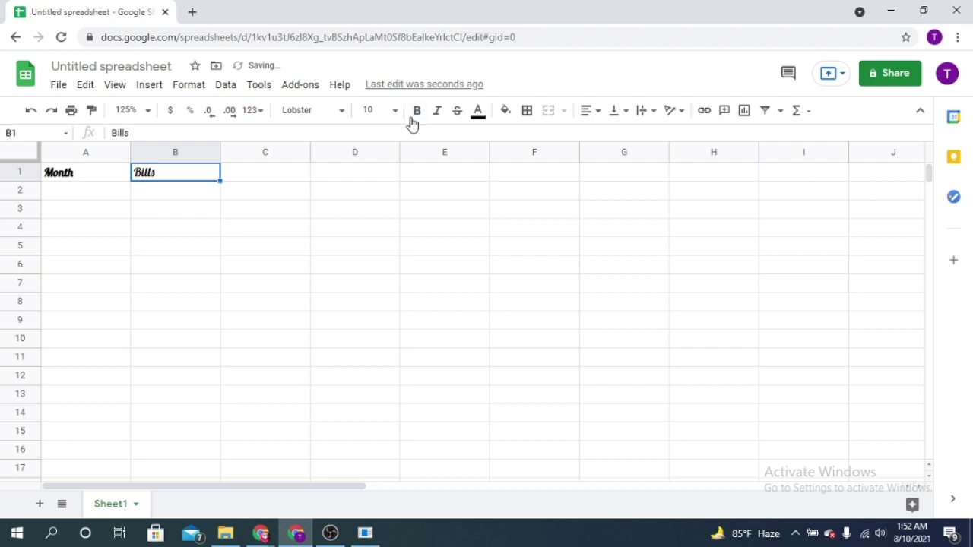
pyautogui.click(438, 113)
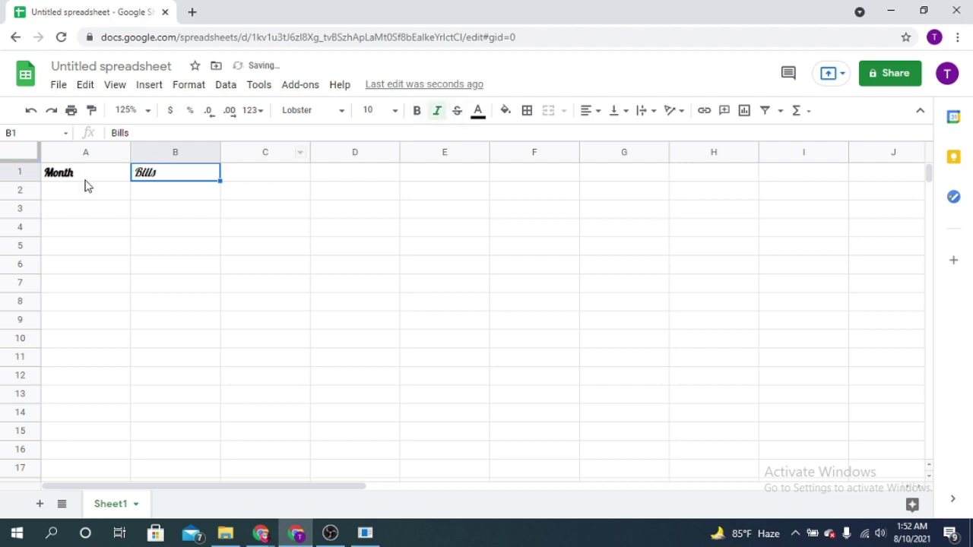
# Try strikethrough on the Month header in A1 and remove it.
pyautogui.click(119, 174)
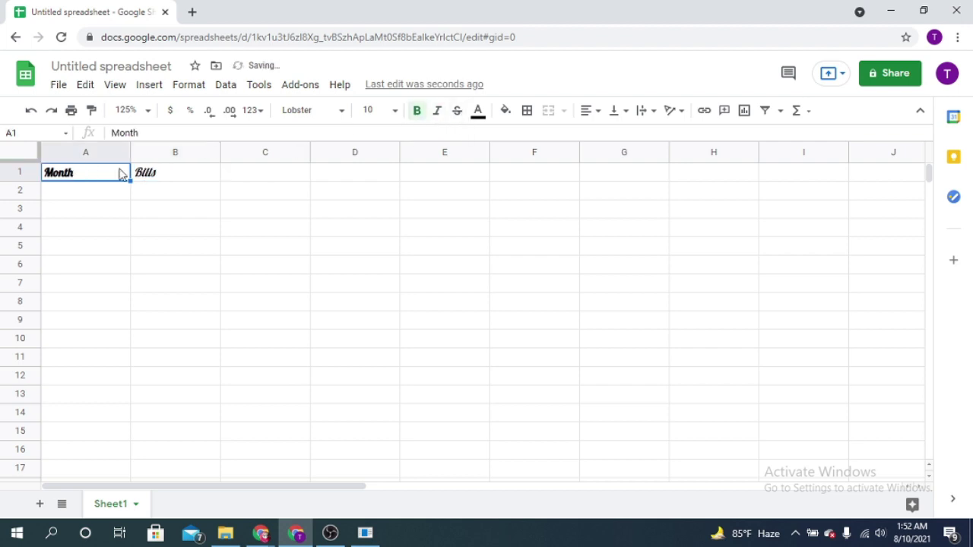
pyautogui.click(459, 113)
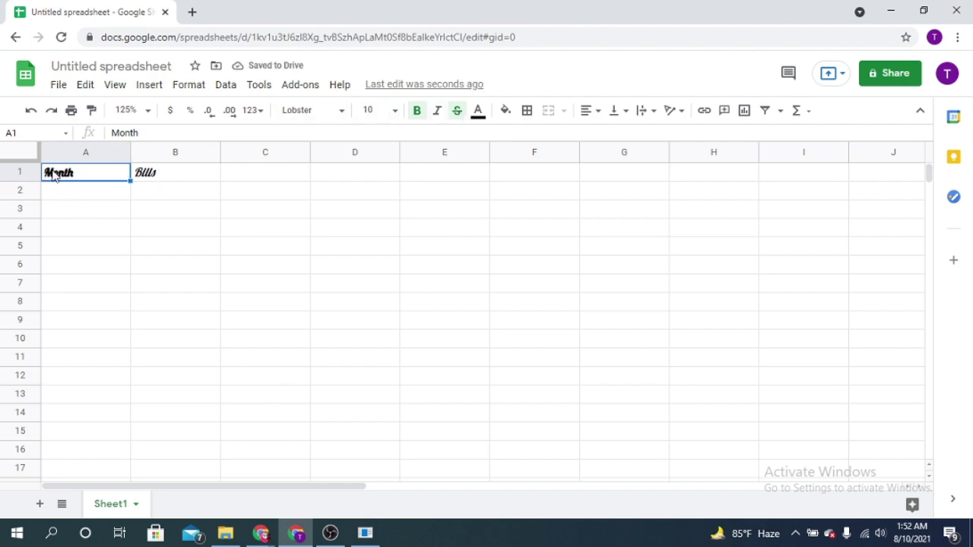
pyautogui.click(457, 112)
# Set the text colour of the Month header in A1 to blue and the Bills header in B1 to dark magenta.
pyautogui.click(480, 116)
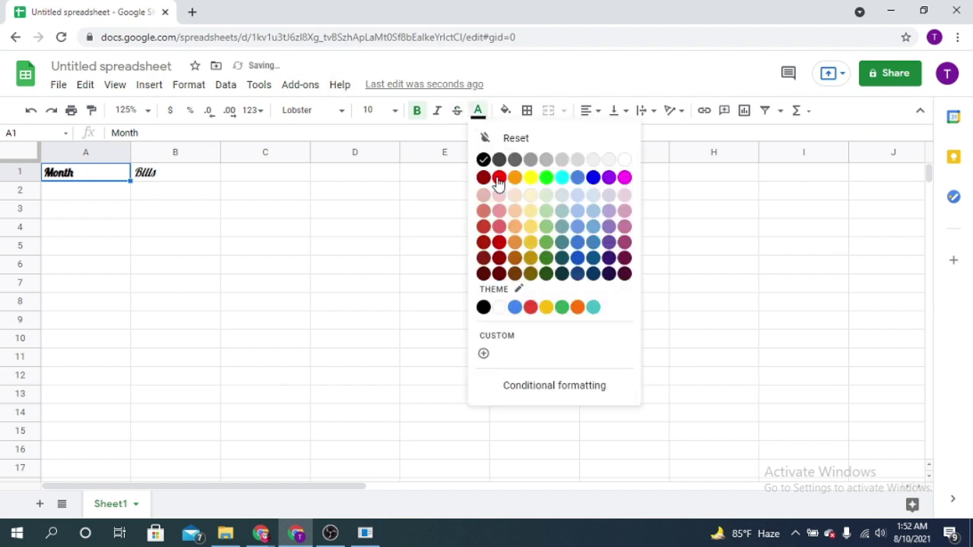
pyautogui.click(499, 178)
# Try a yellow fill on the empty cell A2 and undo it.
pyautogui.click(506, 112)
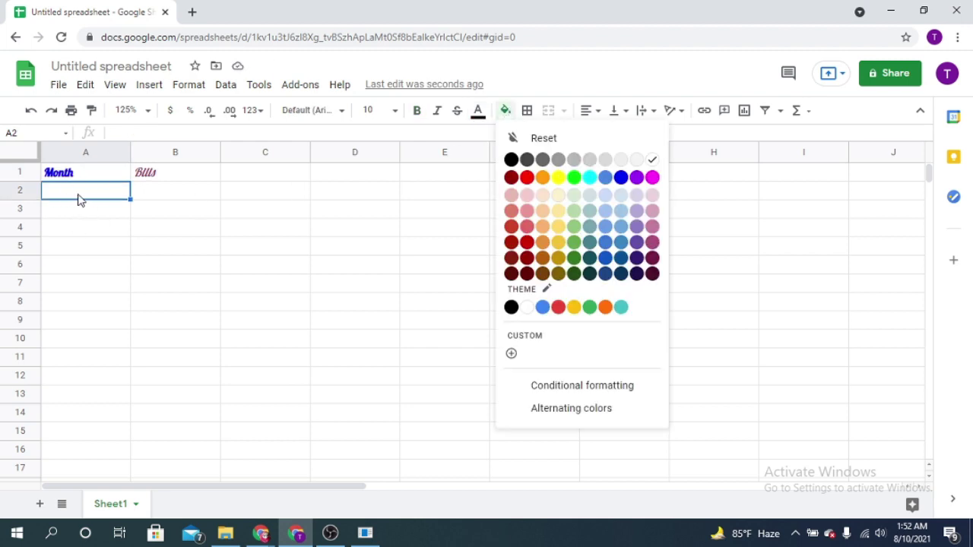
pyautogui.click(558, 178)
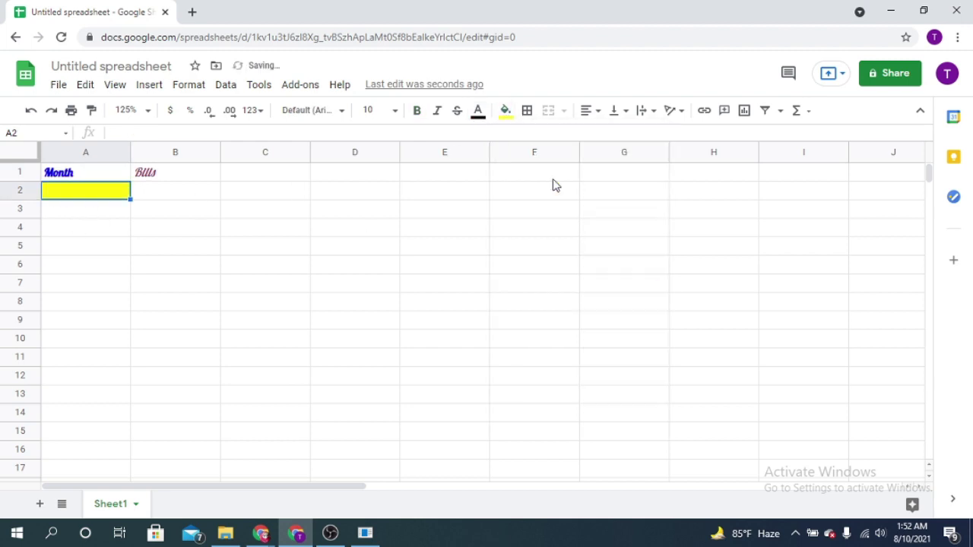
pyautogui.click(105, 211)
pyautogui.click(116, 194)
pyautogui.hotkey('ctrl', 'z')
# Fill the Month header cell A1 with light yellow and the Bills header cell B1 with light blue.
pyautogui.click(97, 177)
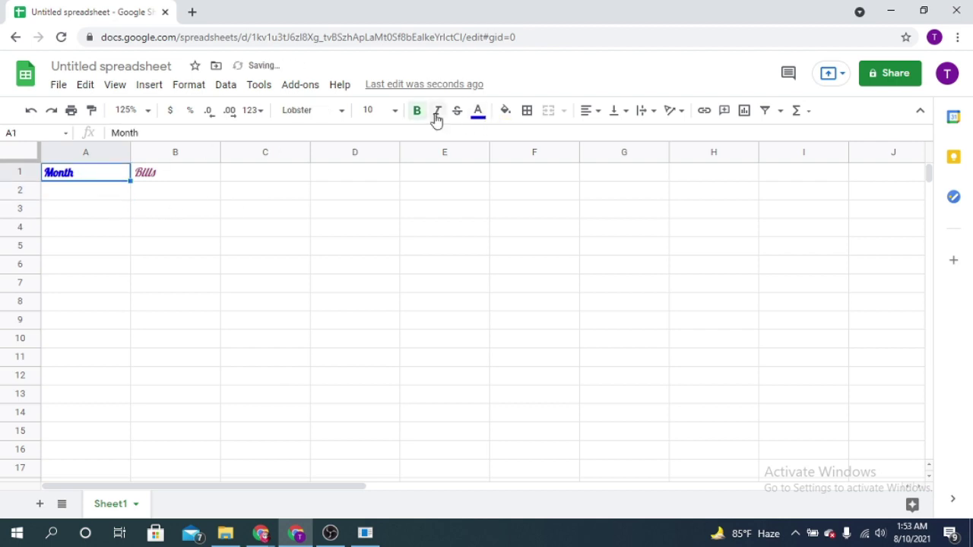
pyautogui.click(505, 110)
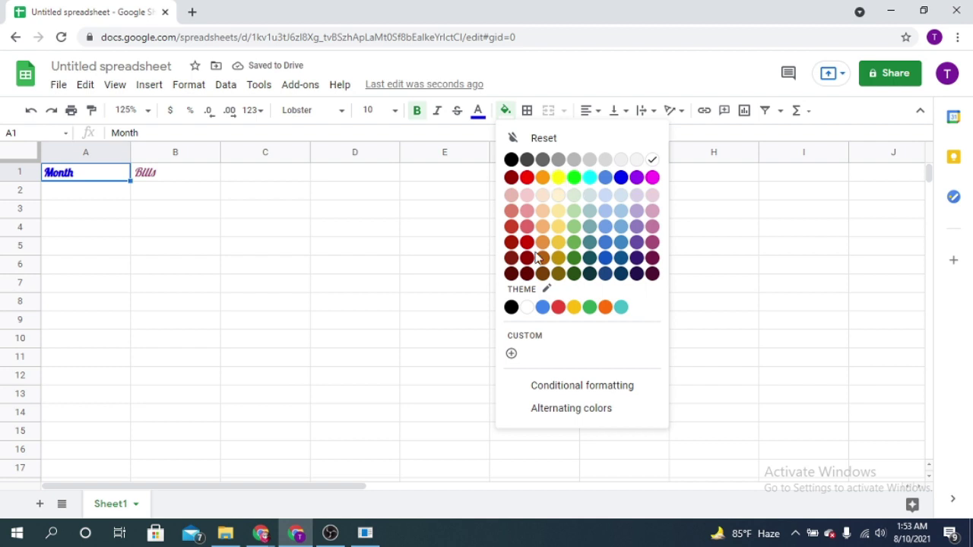
pyautogui.click(560, 224)
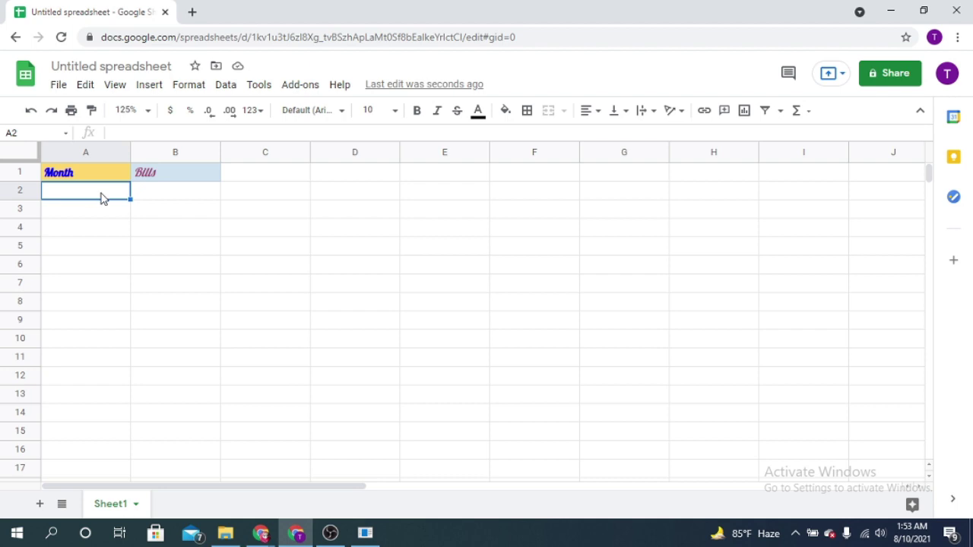
# Enter the twelve month names january through december in lowercase down cells A2:A13.
pyautogui.write('january')
pyautogui.press('Return')
pyautogui.write('february')
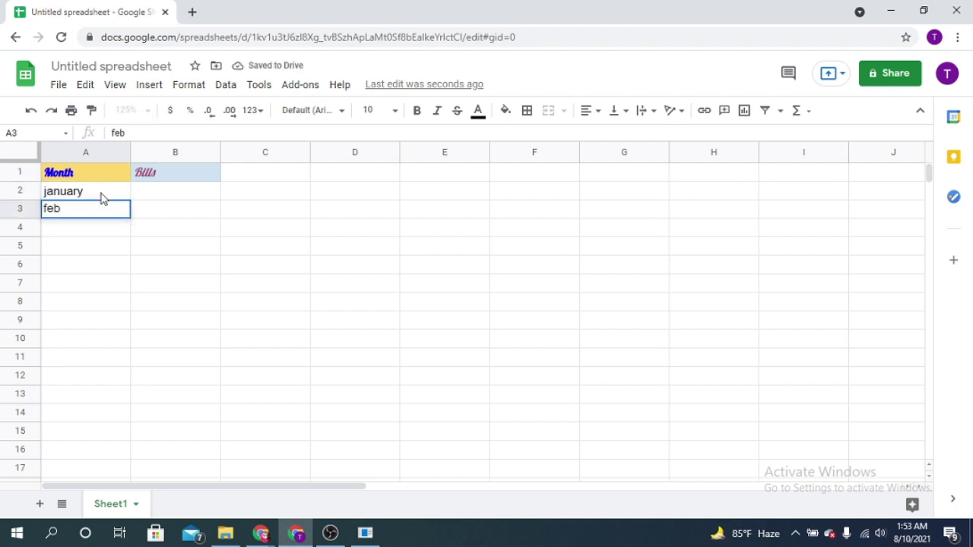
pyautogui.press('Return')
pyautogui.write('march')
pyautogui.press('Return')
pyautogui.write('april')
pyautogui.press('Return')
pyautogui.write('may')
pyautogui.press('Return')
pyautogui.write('june')
pyautogui.press('Return')
pyautogui.write('july')
pyautogui.press('Return')
pyautogui.write('august')
pyautogui.press('Return')
pyautogui.write('september')
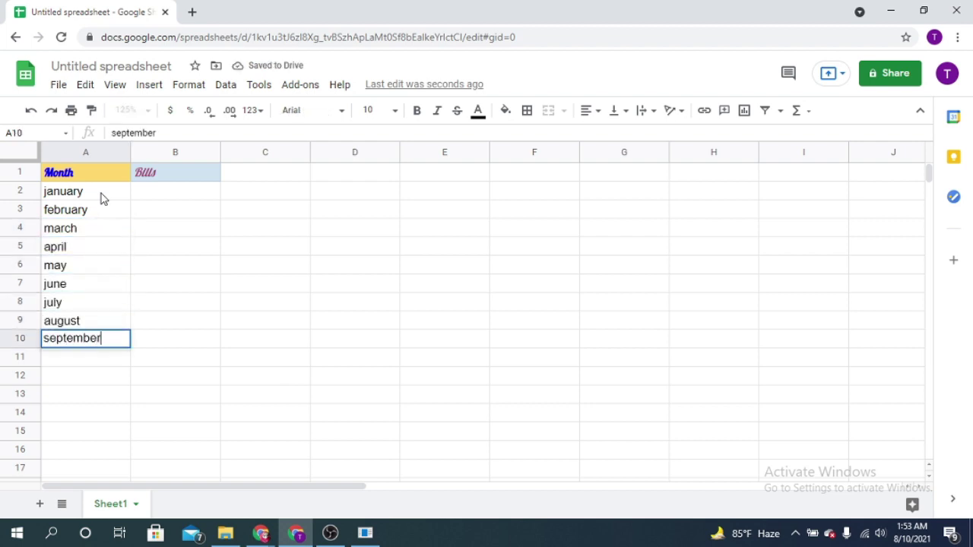
pyautogui.press('Return')
pyautogui.write('octbar')
pyautogui.press('BackSpace')
pyautogui.press('BackSpace')
pyautogui.press('BackSpace')
pyautogui.write('obar')
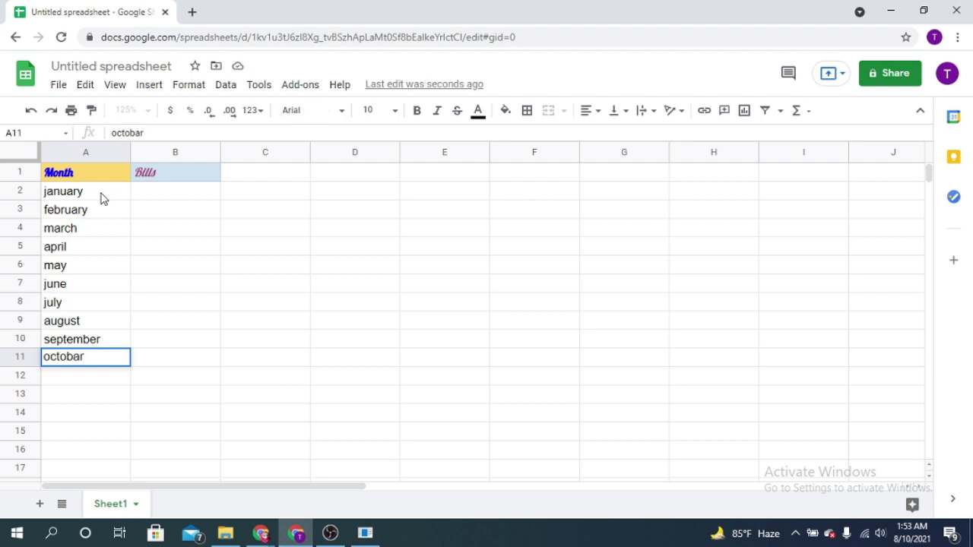
pyautogui.press('Return')
pyautogui.write('november')
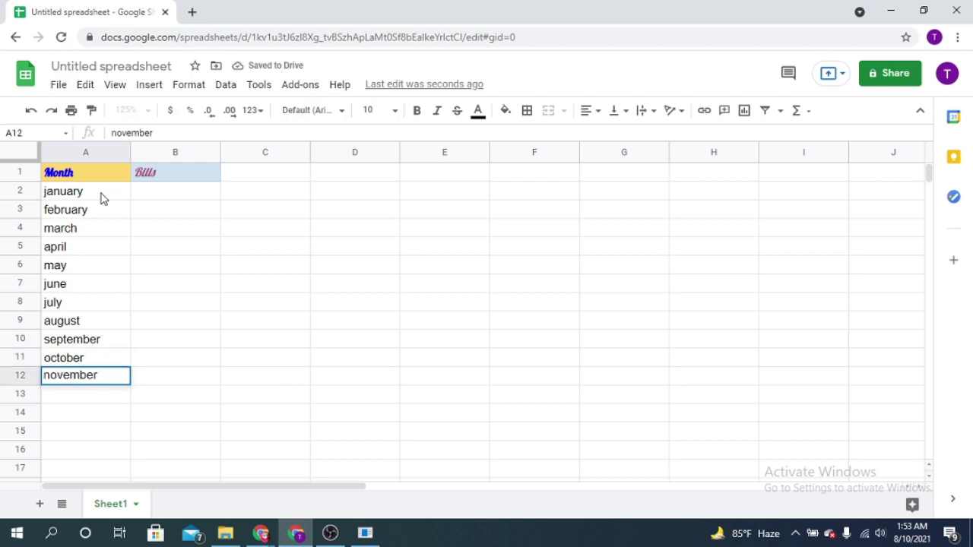
pyautogui.press('Return')
pyautogui.write('december')
pyautogui.press('Return')
# Enter the monthly bills in B2:B13 as 10000, 12000, 13000, 9000, 8000, 15000, 18000, 5000, 40000, 20000, 2000 and 10000.
pyautogui.click(181, 194)
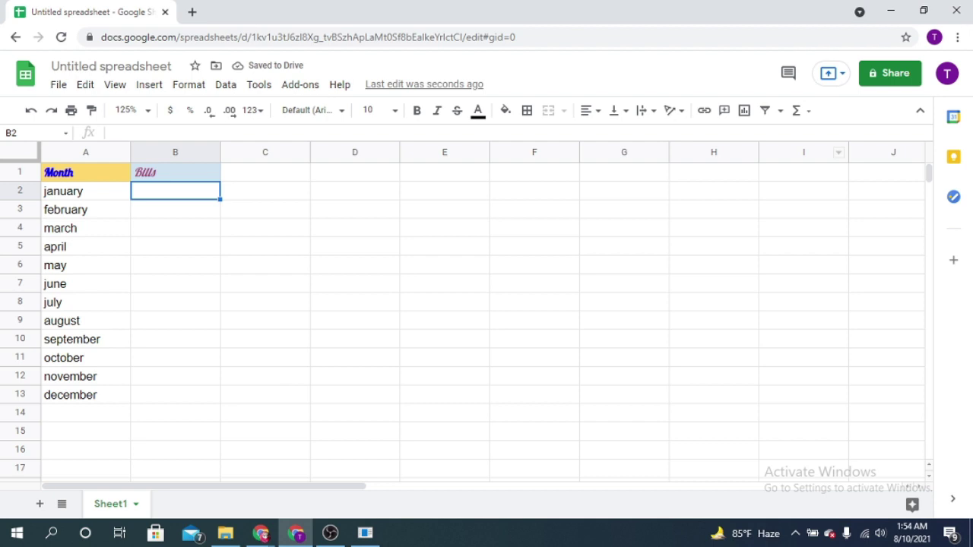
pyautogui.write('10000')
pyautogui.press('Return')
pyautogui.write('12000')
pyautogui.press('Return')
pyautogui.write('13000')
pyautogui.press('Return')
pyautogui.write('9000')
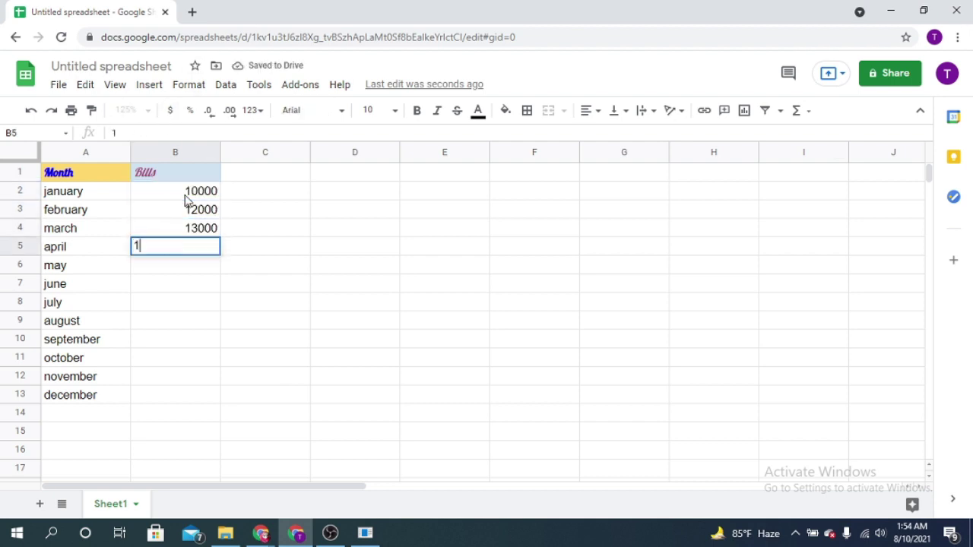
pyautogui.press('Return')
pyautogui.write('8000')
pyautogui.press('Return')
pyautogui.write('15000')
pyautogui.press('Return')
pyautogui.write('18000')
pyautogui.press('Return')
pyautogui.write('5000')
pyautogui.press('Return')
pyautogui.write('40000')
pyautogui.press('Return')
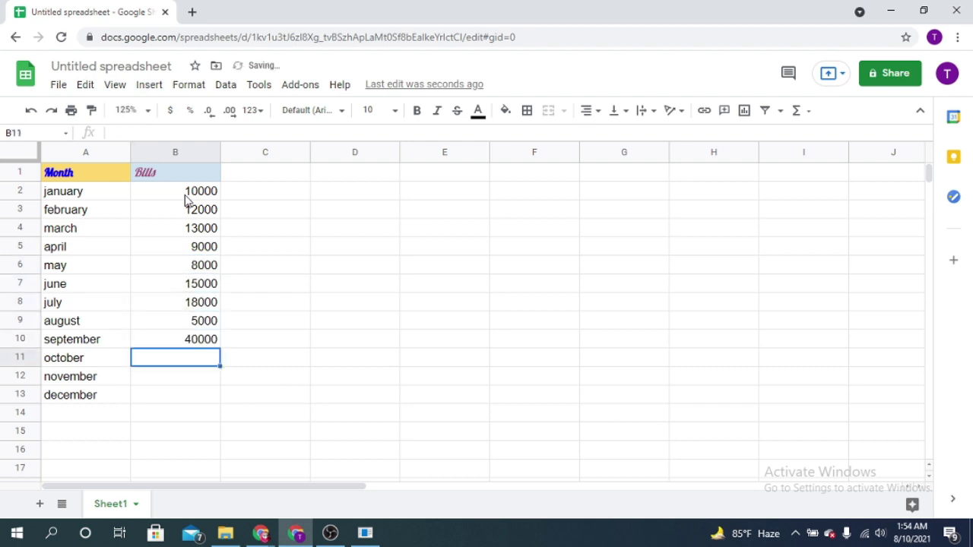
pyautogui.write('20000')
pyautogui.press('Return')
pyautogui.write('2000')
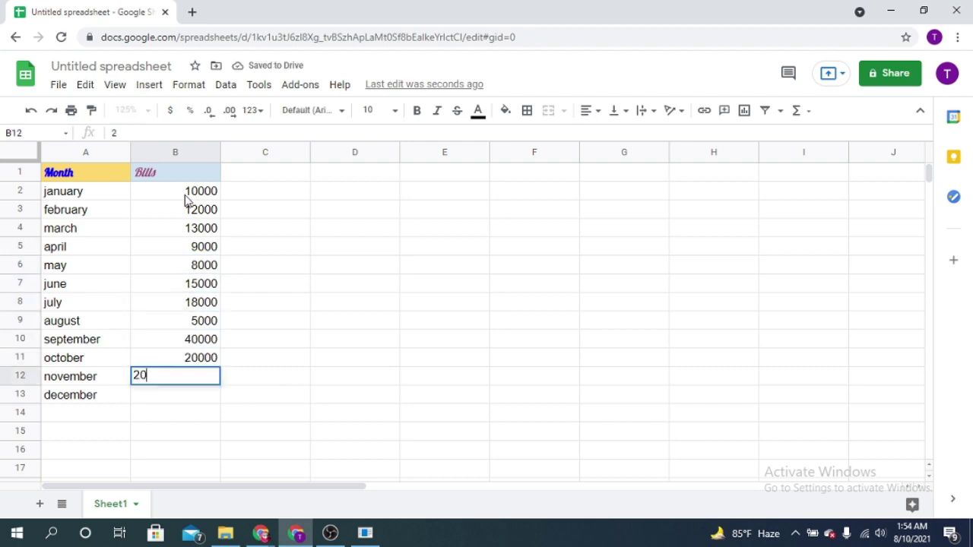
pyautogui.press('Return')
pyautogui.write('10000')
pyautogui.press('Return')
# Try the currency format on the january bill in B2 and undo it.
pyautogui.click(179, 199)
pyautogui.click(171, 111)
pyautogui.hotkey('ctrl', 'z')
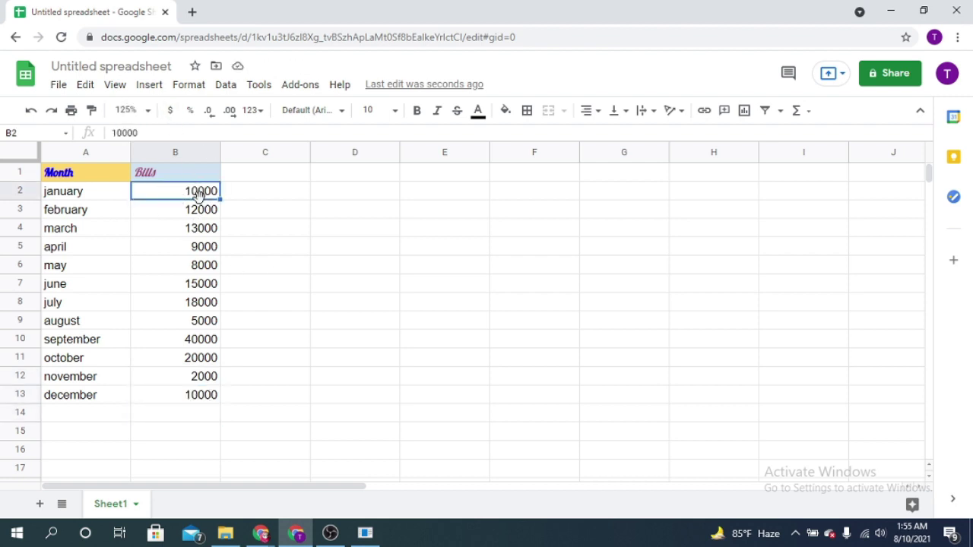
# Format all the bills in B2:B13 as currency in dollars.
pyautogui.keyDown('shift'); pyautogui.click(205, 401); pyautogui.keyUp('shift')
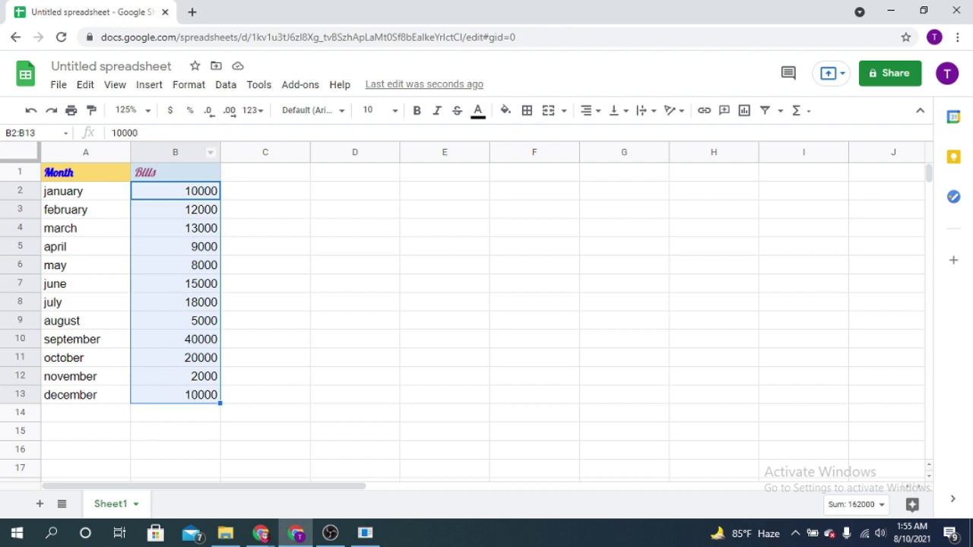
pyautogui.click(171, 111)
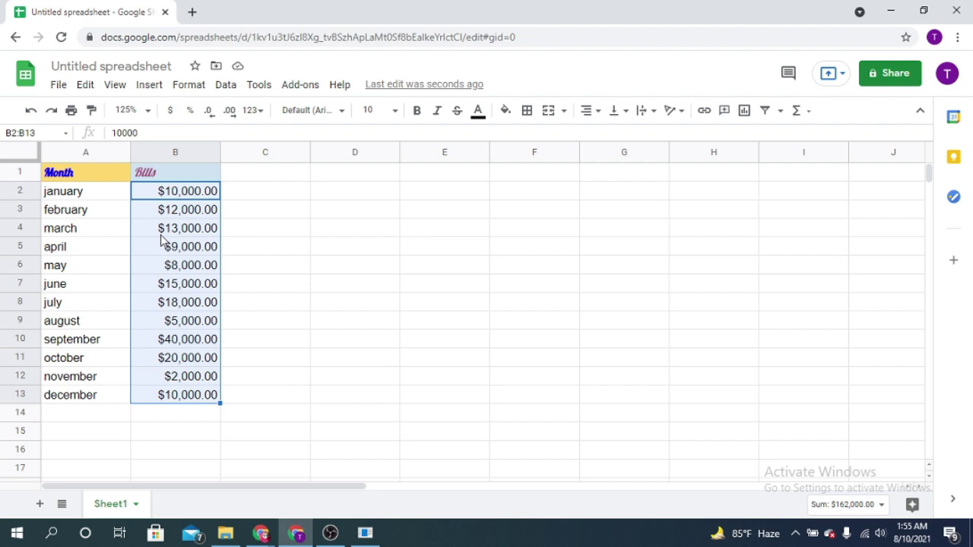
# Format the bills in B2:B13 as percent and reduce them to no decimal places.
pyautogui.click(193, 118)
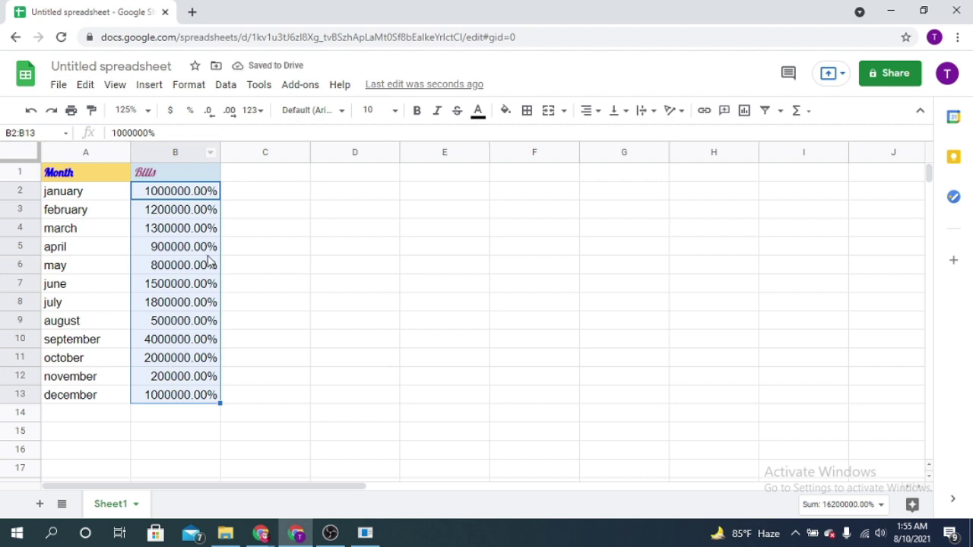
pyautogui.click(211, 114)
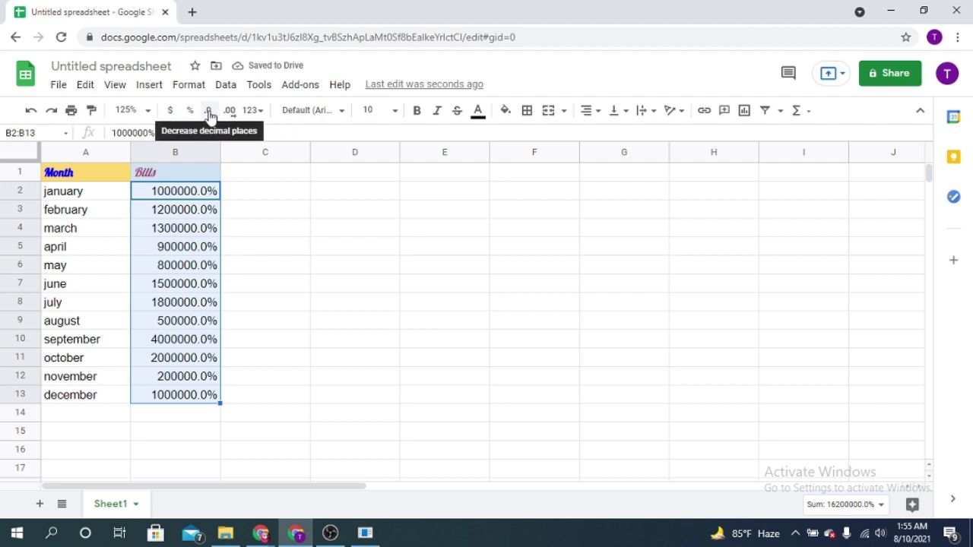
pyautogui.click(210, 114)
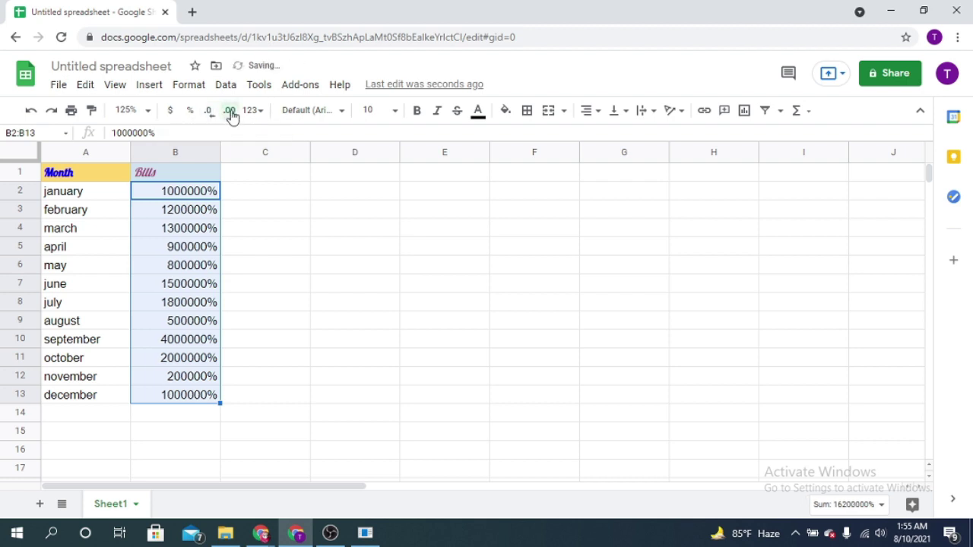
# Increase the percentages in B2:B13 to four decimal places, reduce them back to none, and reapply the percent format.
pyautogui.click(232, 115)
pyautogui.click(232, 114)
pyautogui.click(231, 114)
pyautogui.click(232, 114)
pyautogui.click(208, 114)
pyautogui.click(208, 114)
pyautogui.click(209, 114)
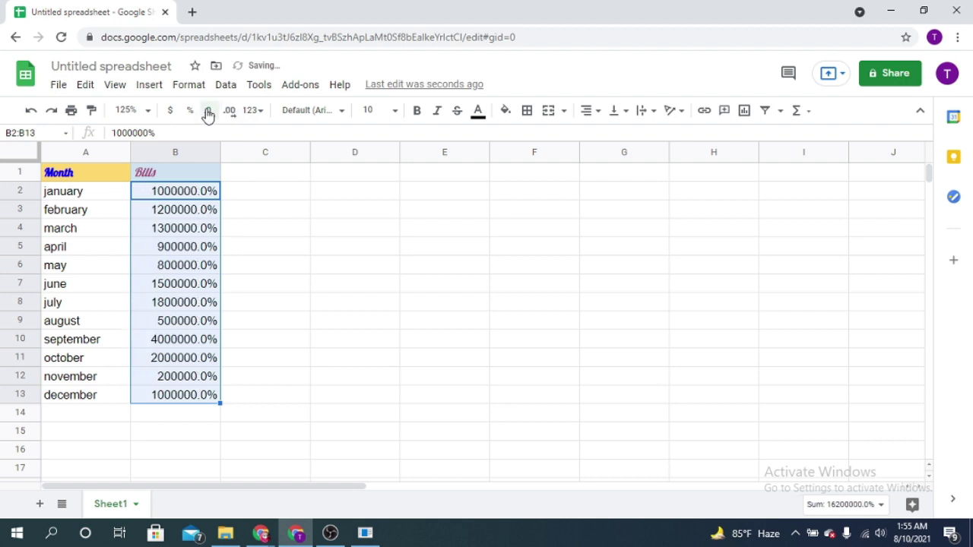
pyautogui.click(208, 114)
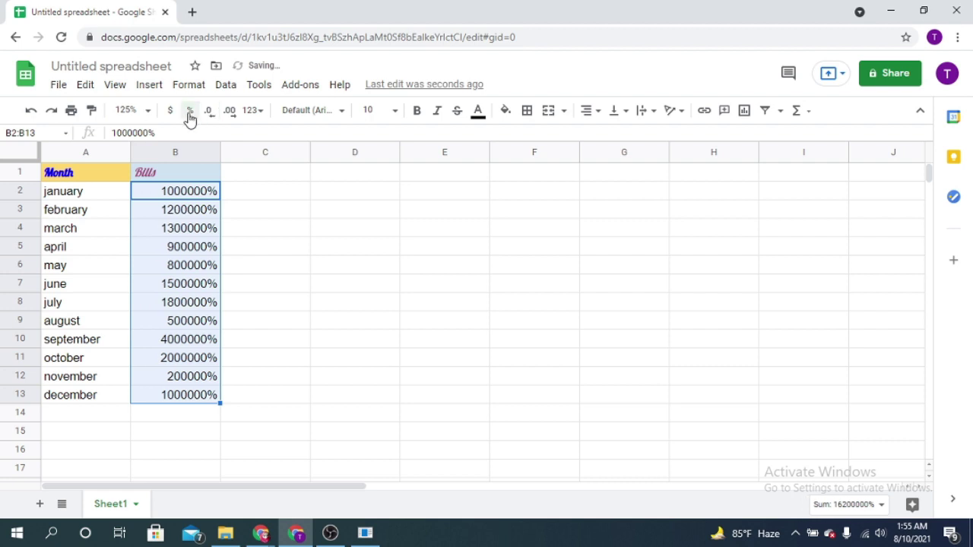
pyautogui.click(190, 114)
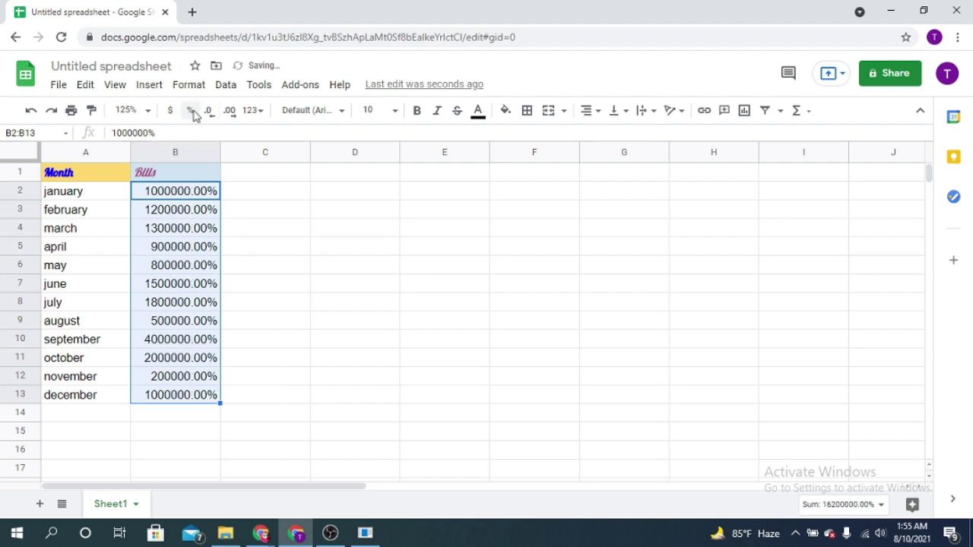
# Return the bills in B2:B13 to the currency format, and change them to the Number format.
pyautogui.click(251, 111)
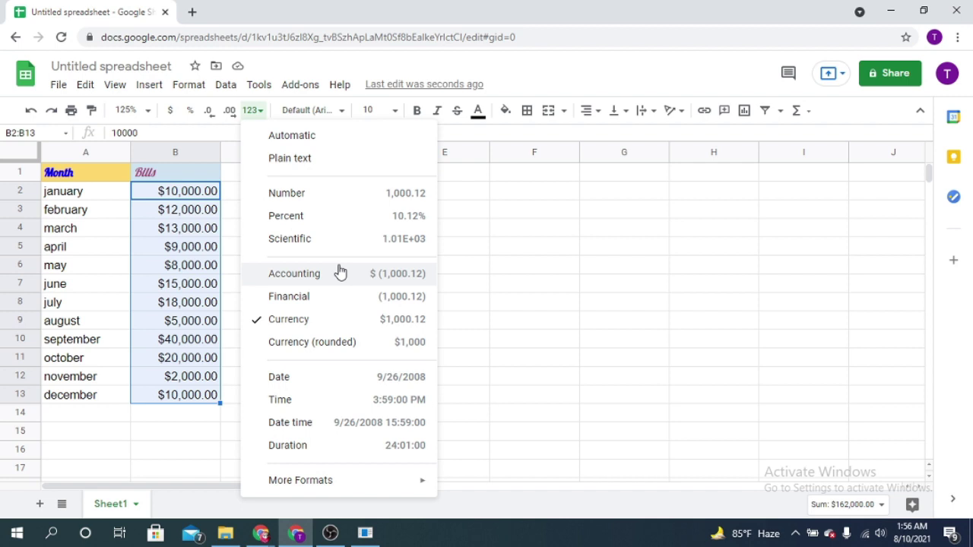
pyautogui.click(341, 199)
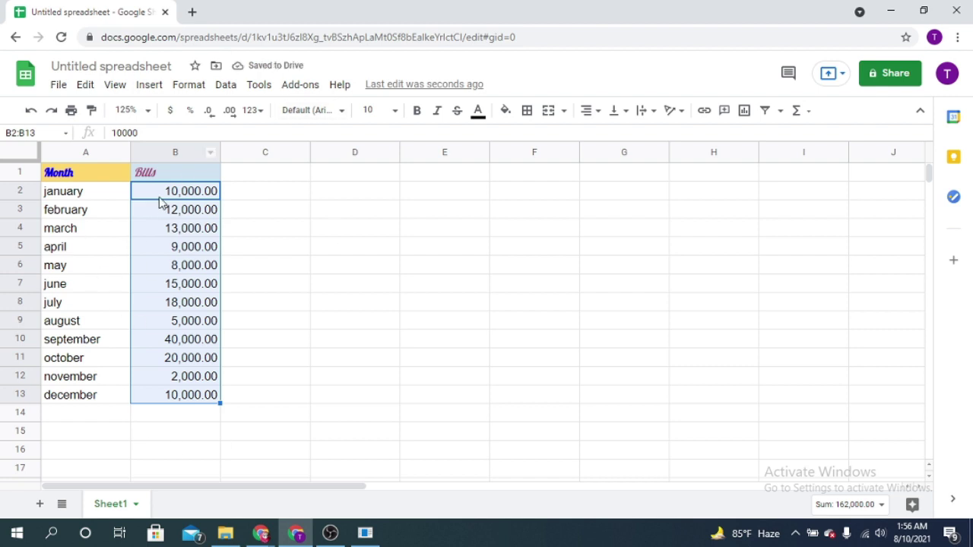
# Format the bills in B2:B13 as Percent, and switch them to the Scientific format.
pyautogui.click(262, 113)
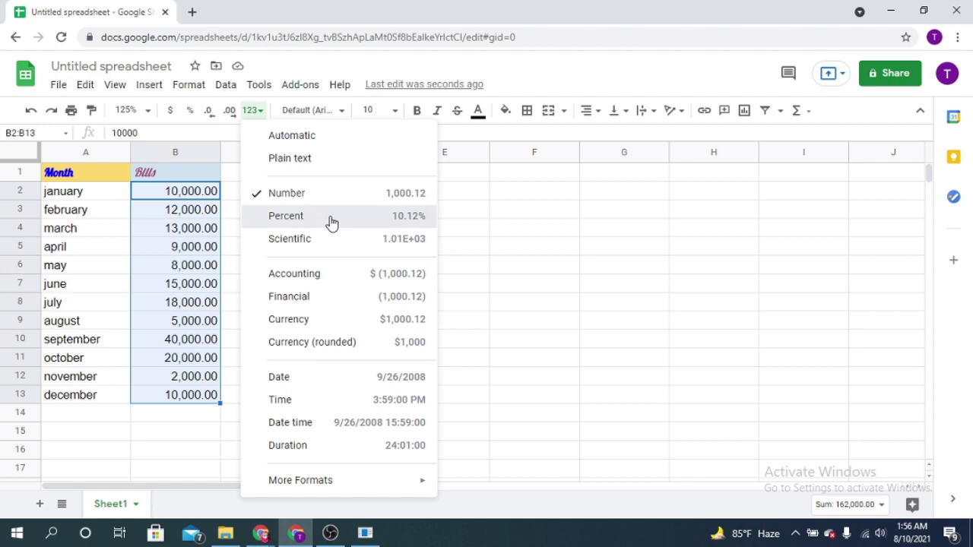
pyautogui.click(332, 221)
pyautogui.click(261, 114)
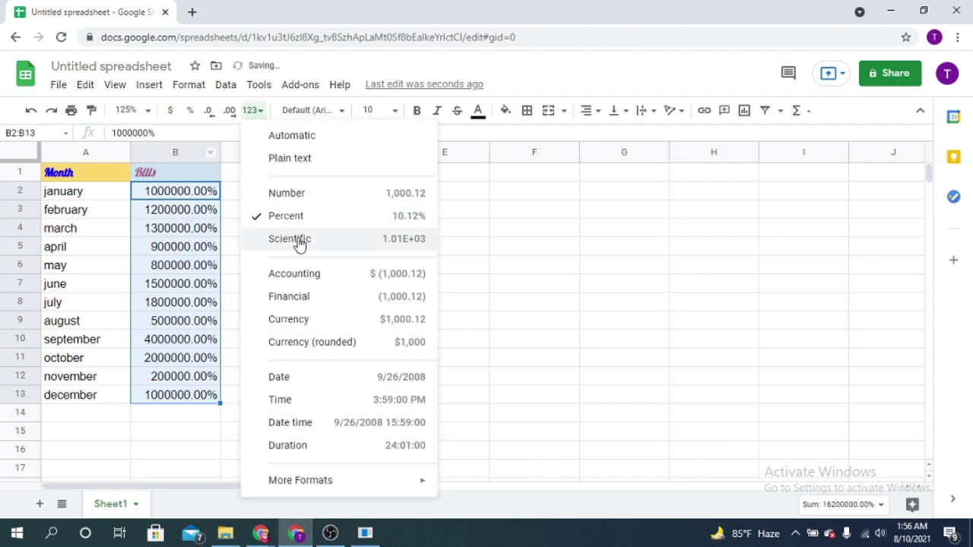
pyautogui.click(335, 243)
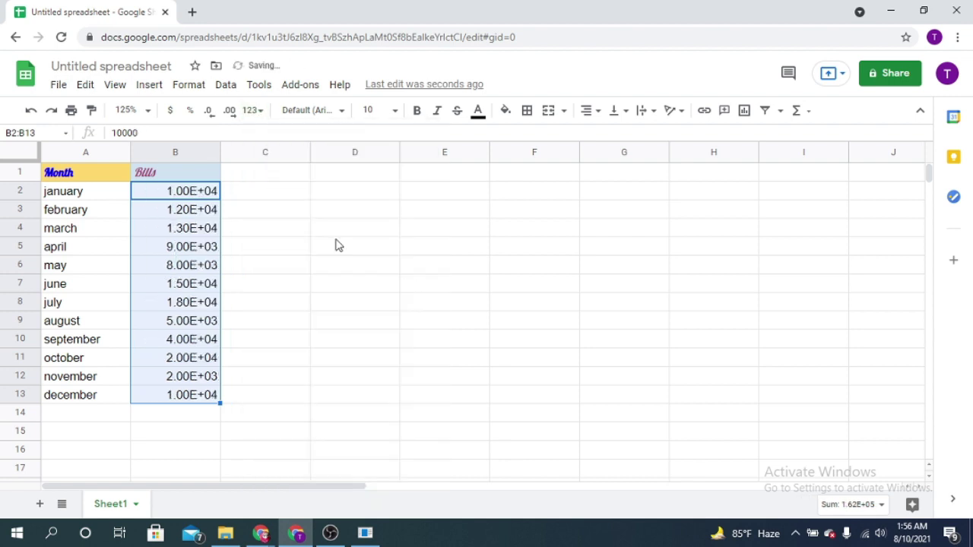
# Change the bills in B2:B13 to the Accounting format, and switch them to Currency (rounded).
pyautogui.click(253, 112)
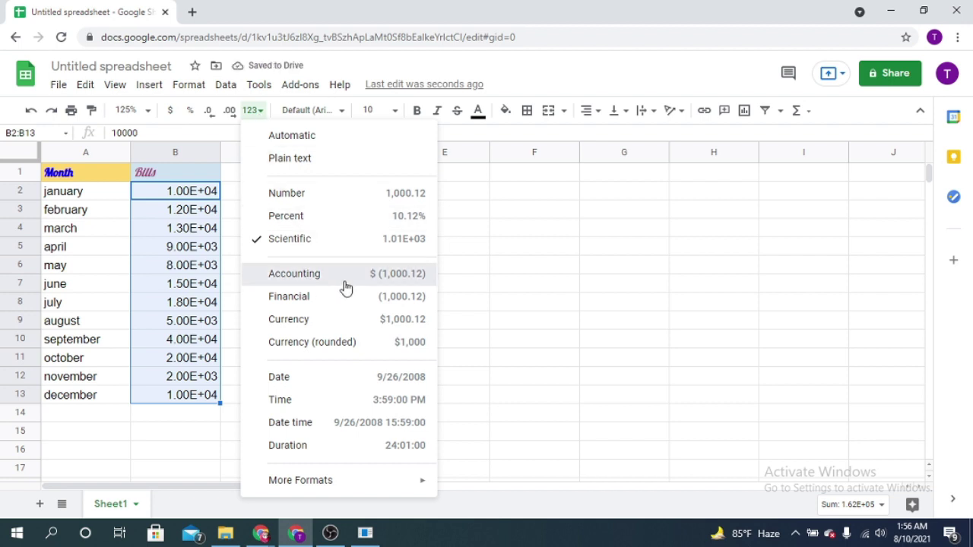
pyautogui.click(344, 285)
pyautogui.click(261, 116)
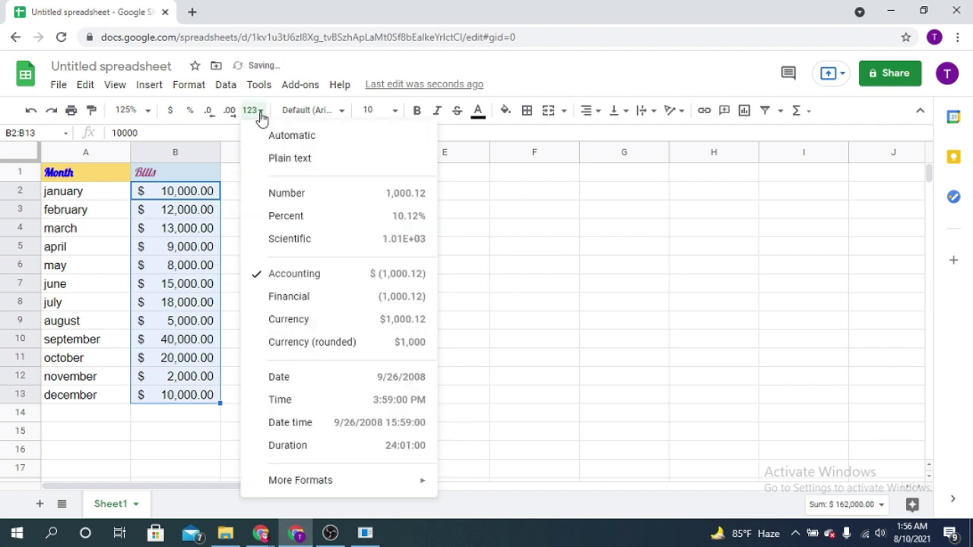
pyautogui.click(362, 349)
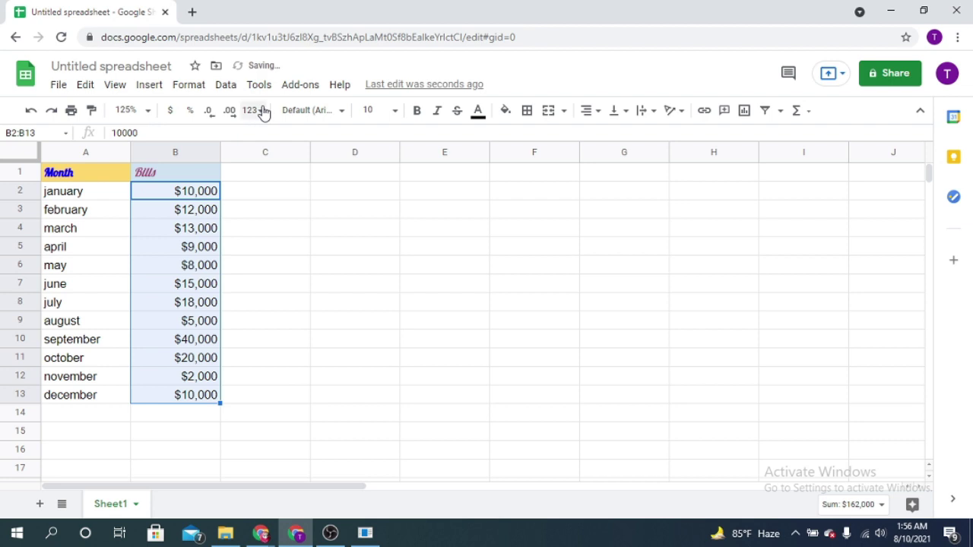
# Show the bills in B2:B13 in the Date format, and switch them to the Time format.
pyautogui.click(262, 113)
pyautogui.click(339, 382)
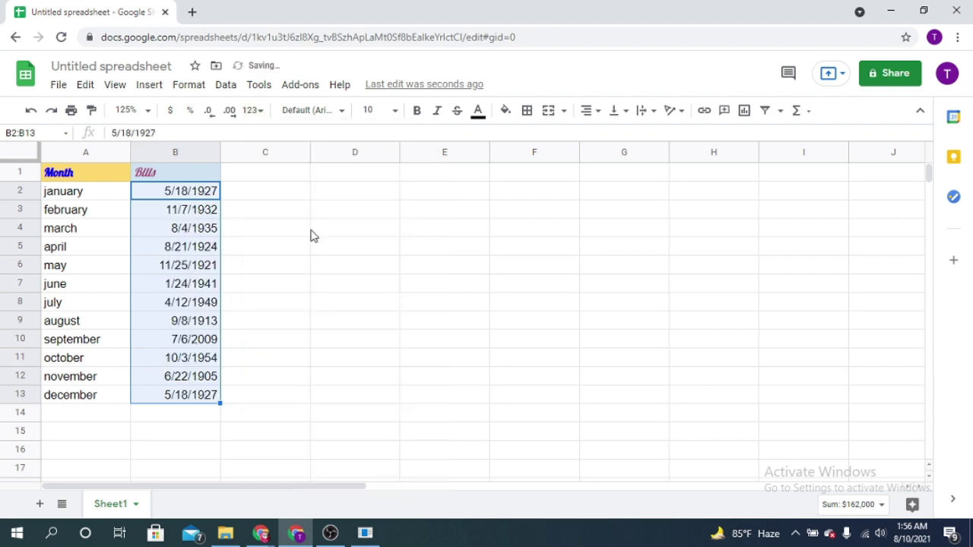
pyautogui.click(257, 113)
pyautogui.click(326, 407)
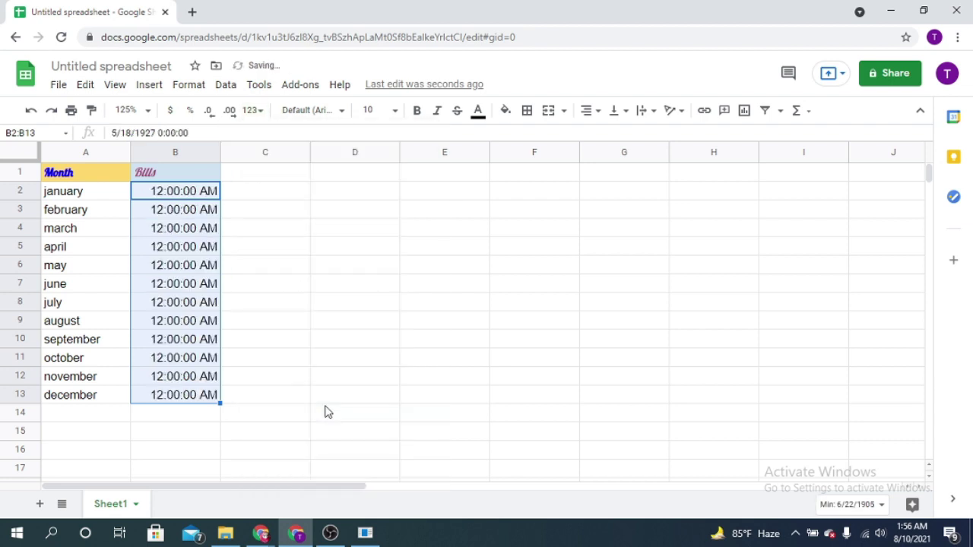
# Apply the Duration format to the bills in B2:B13, and return them to the Number format.
pyautogui.click(257, 111)
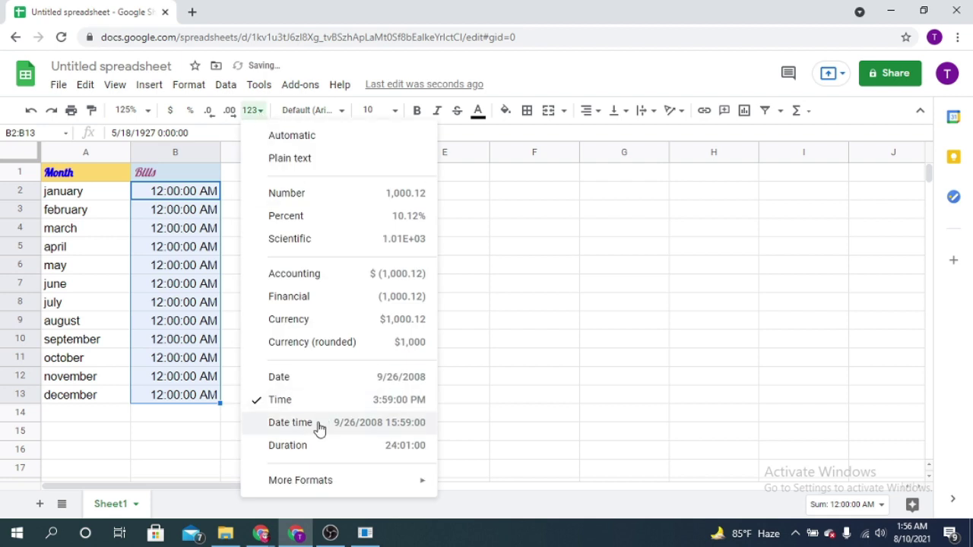
pyautogui.click(316, 447)
pyautogui.click(261, 114)
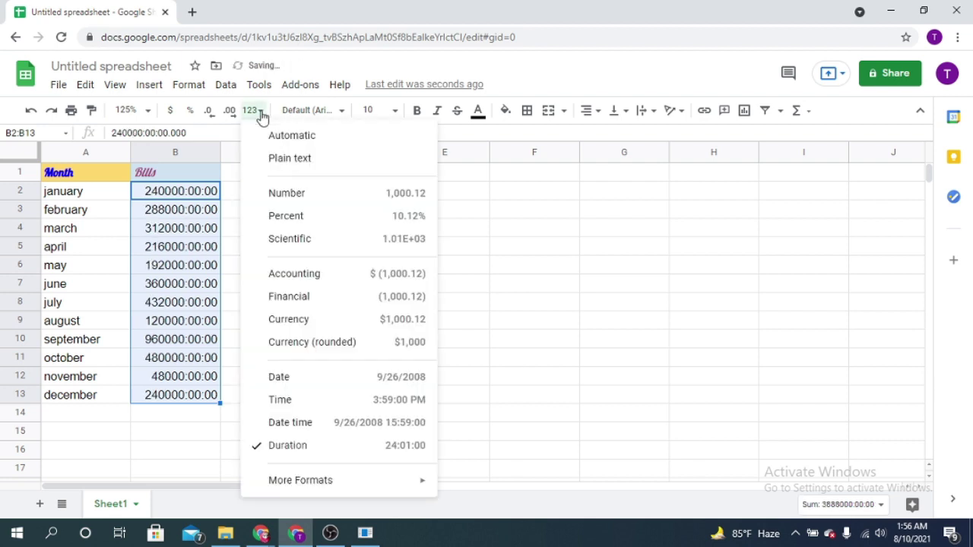
pyautogui.click(301, 194)
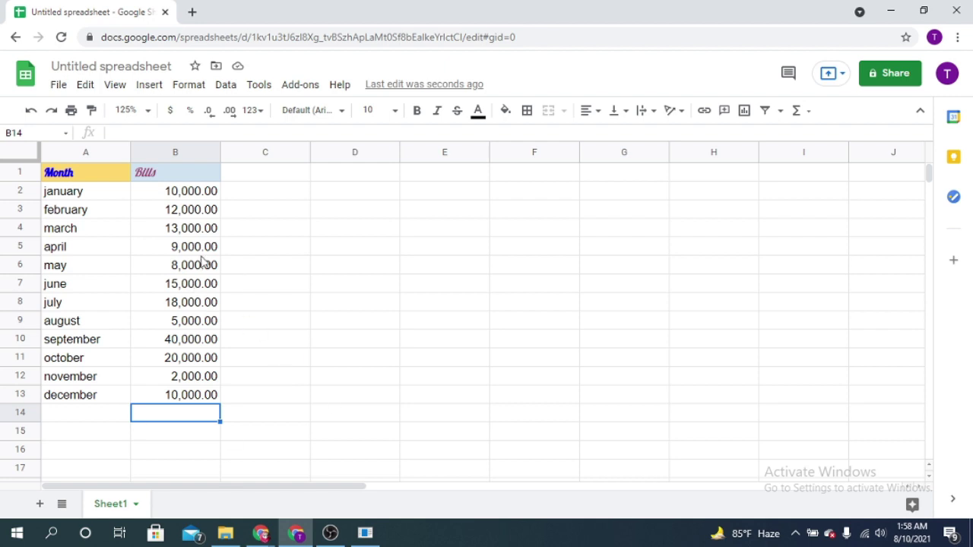
# Highlight the bills from B2 to B13, and select the empty cell B14 below them.
pyautogui.click(205, 195)
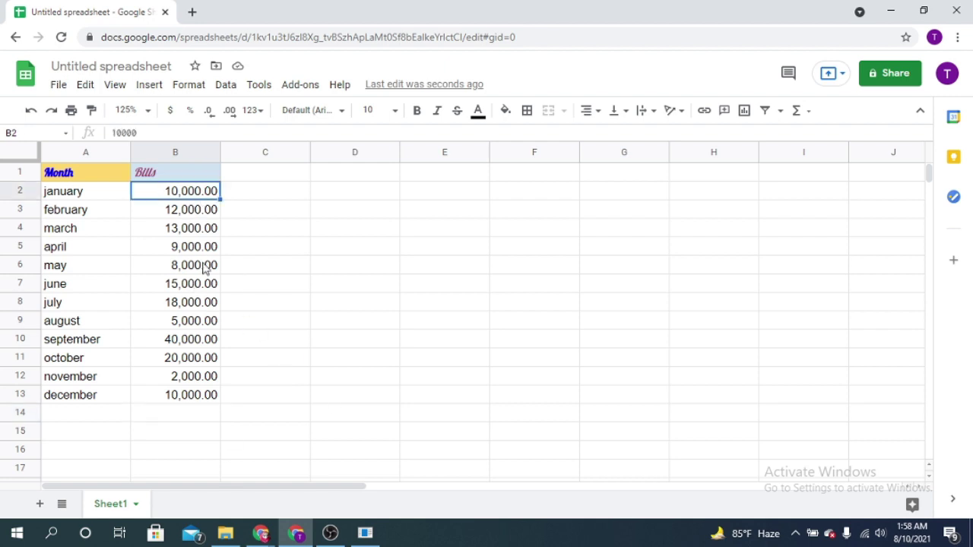
pyautogui.keyDown('shift'); pyautogui.click(196, 395); pyautogui.keyUp('shift')
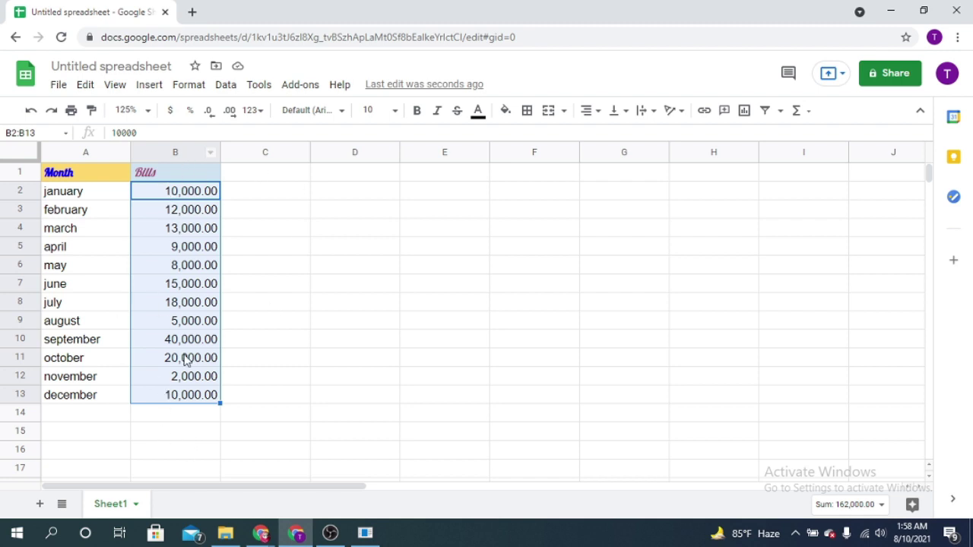
pyautogui.click(193, 420)
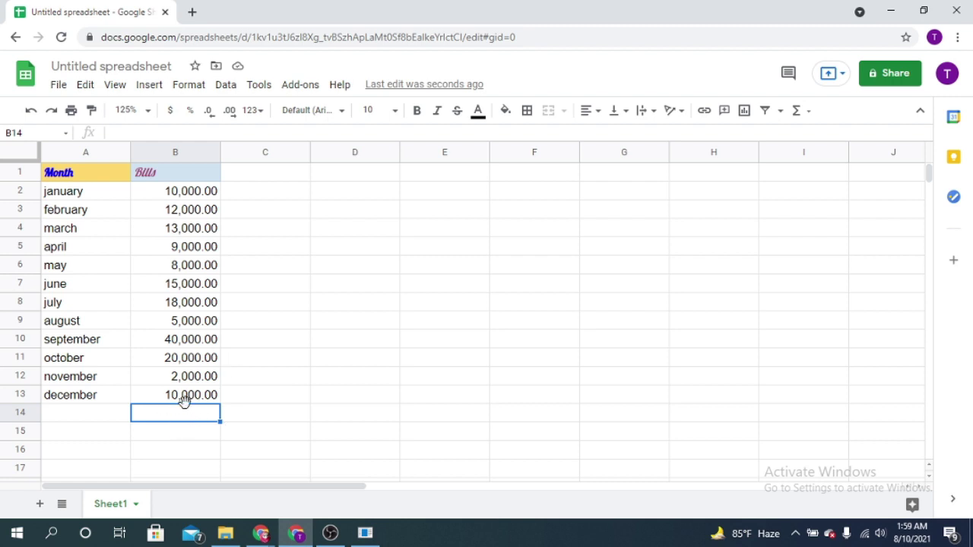
# Enter the formula =SUM(B2,B3,B4) in cell B14 to add the January, February and March bills.
pyautogui.click(146, 131)
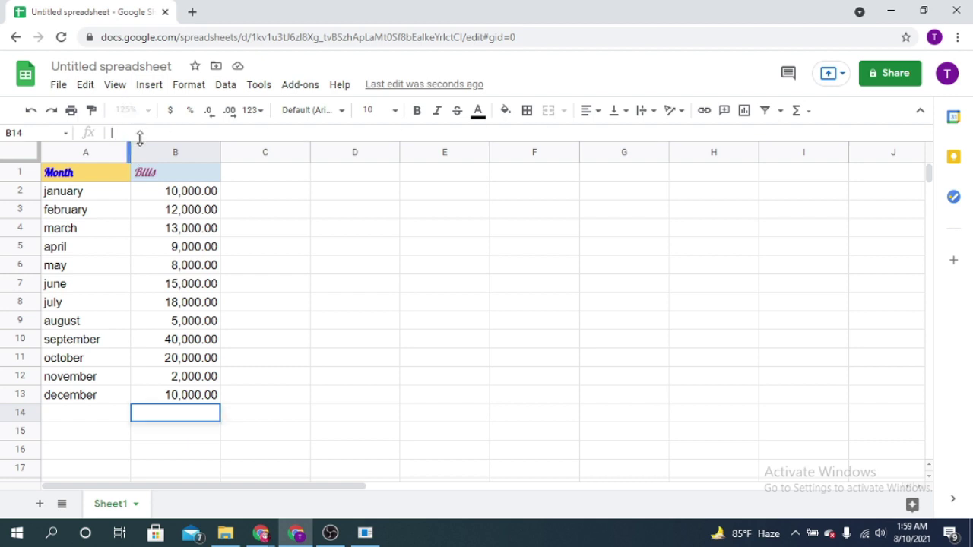
pyautogui.write('=')
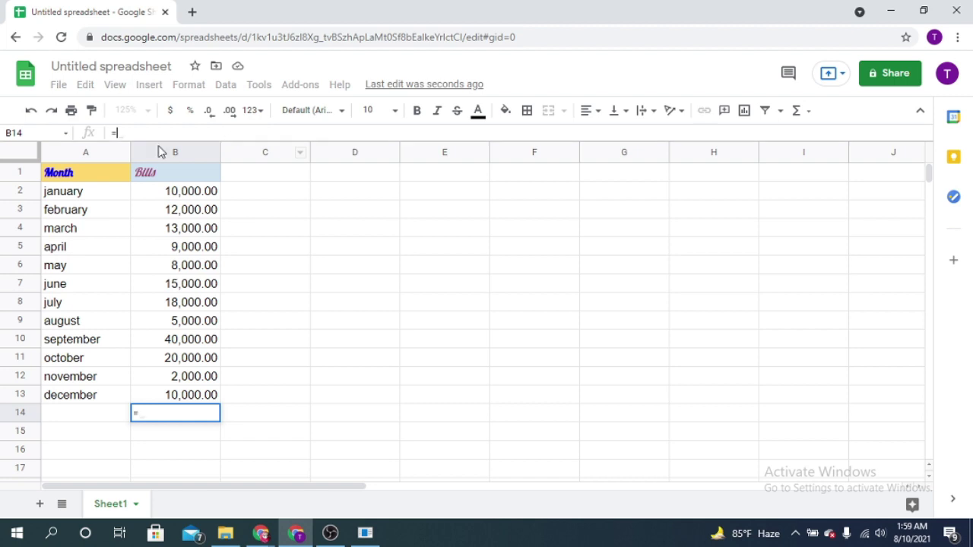
pyautogui.write('S')
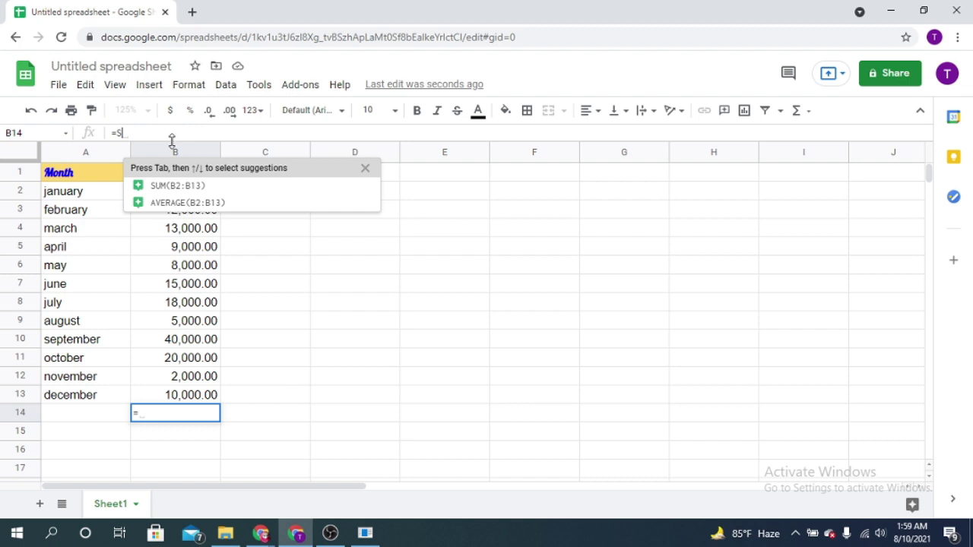
pyautogui.write('UM')
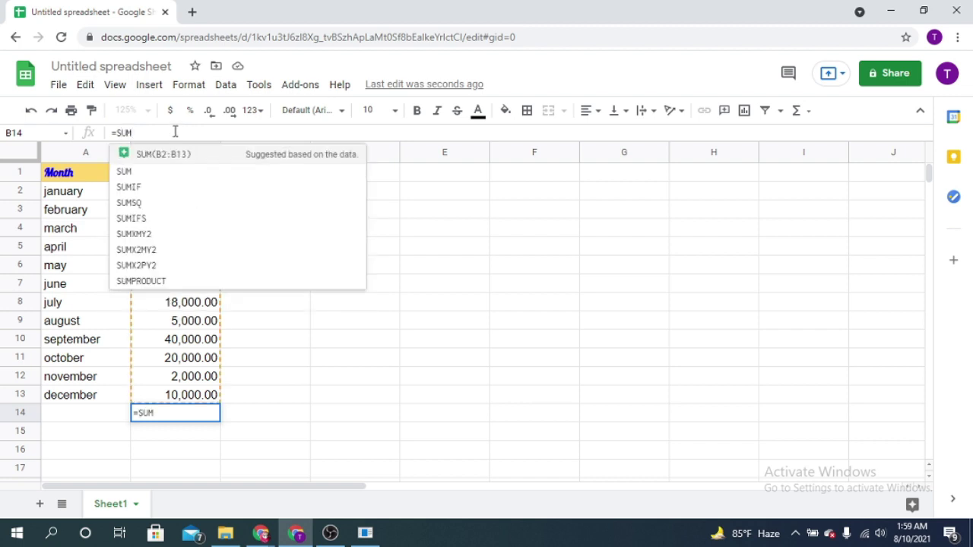
pyautogui.write('(')
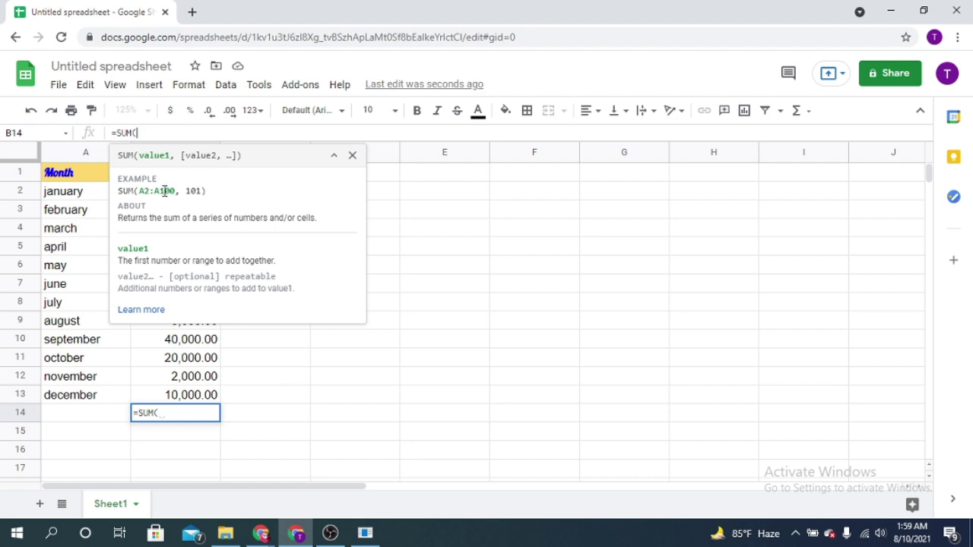
pyautogui.write('B')
pyautogui.press('BackSpace')
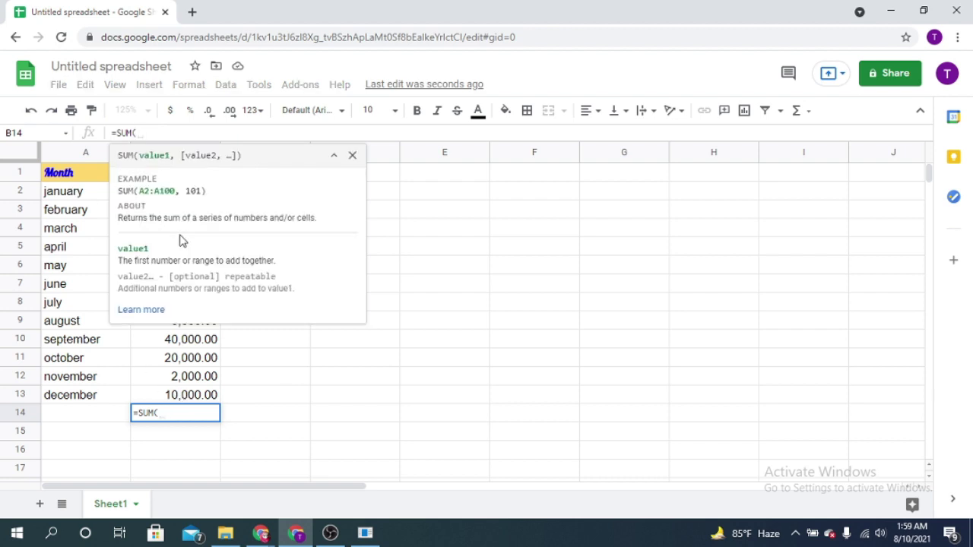
pyautogui.write('B')
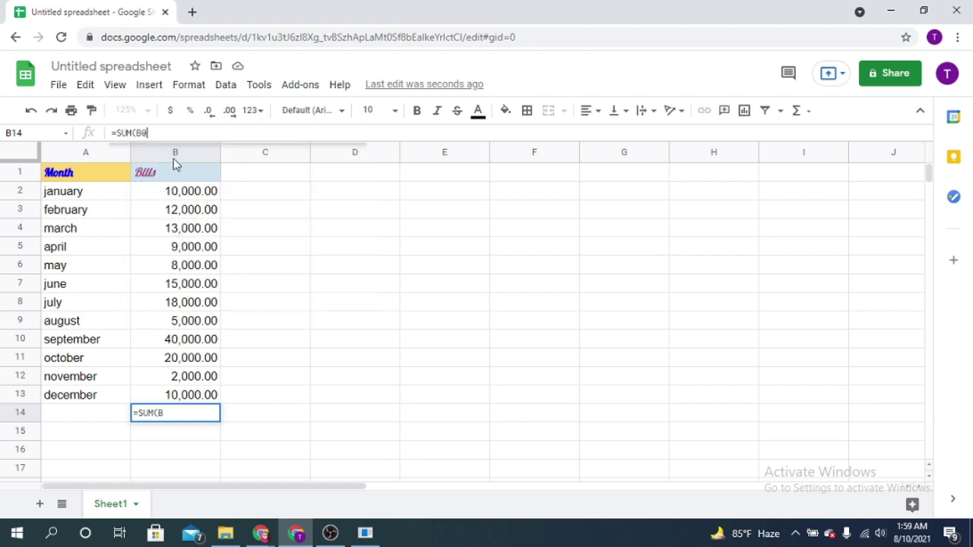
pyautogui.press('BackSpace')
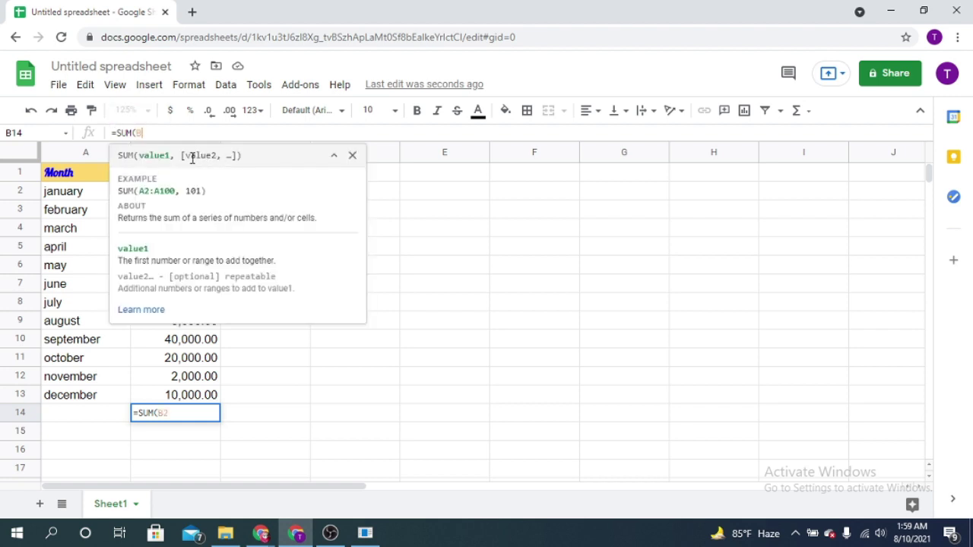
pyautogui.write('B2')
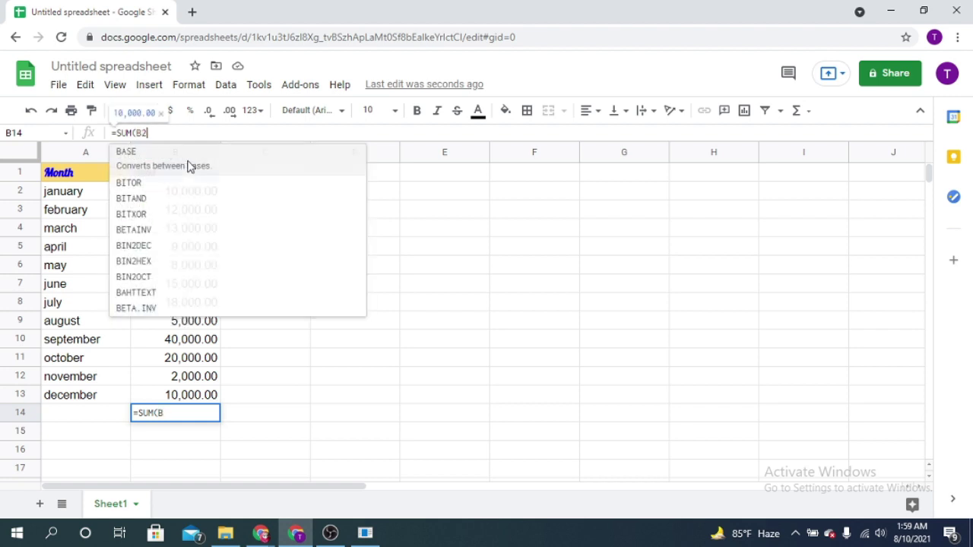
pyautogui.write(',')
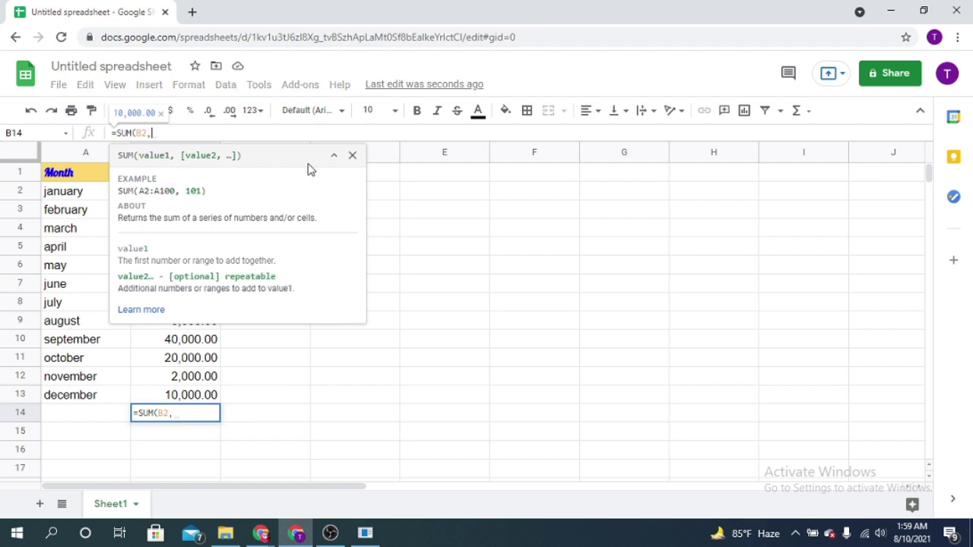
pyautogui.write('B')
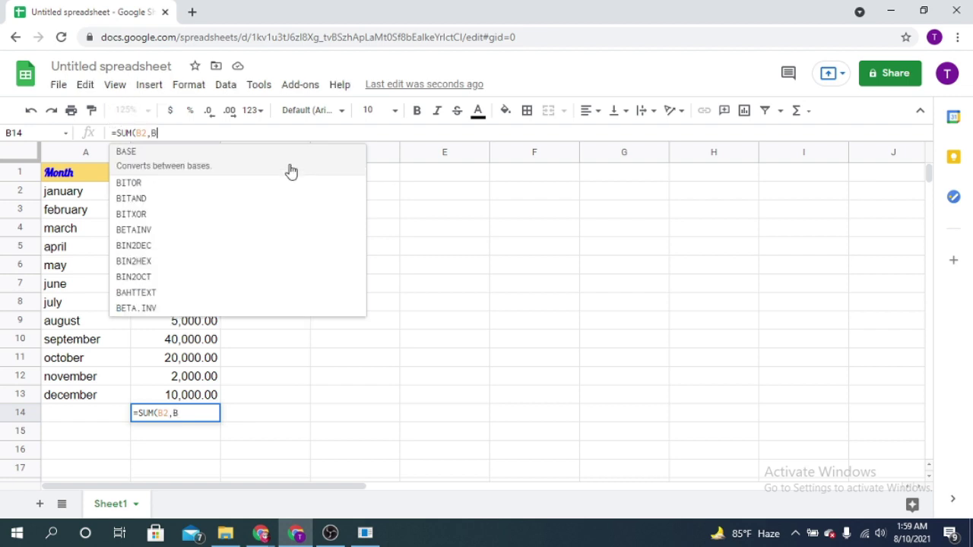
pyautogui.write('3,')
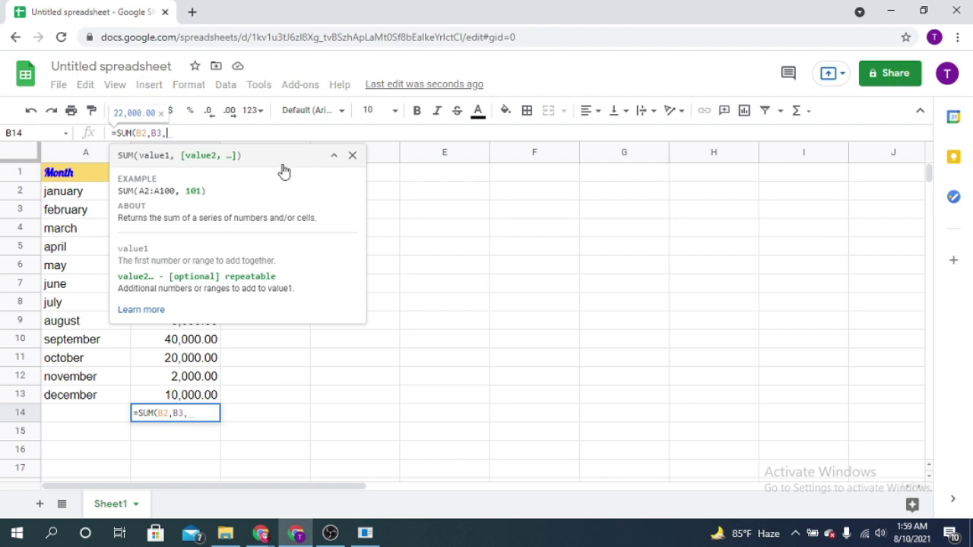
pyautogui.write('B4)')
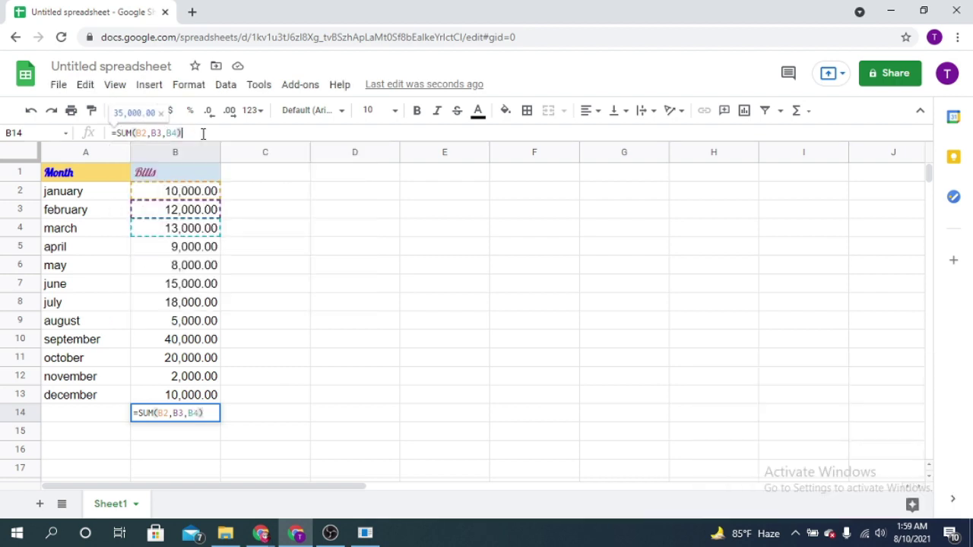
pyautogui.press('Return')
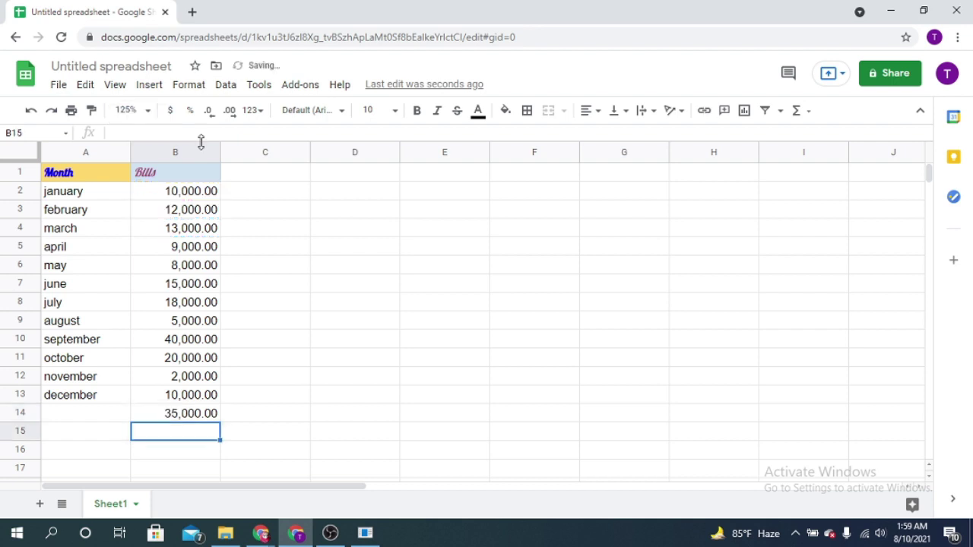
# Change the formula in cell B14 to =SUM(B2:B13) so it adds all the monthly bills.
pyautogui.click(189, 419)
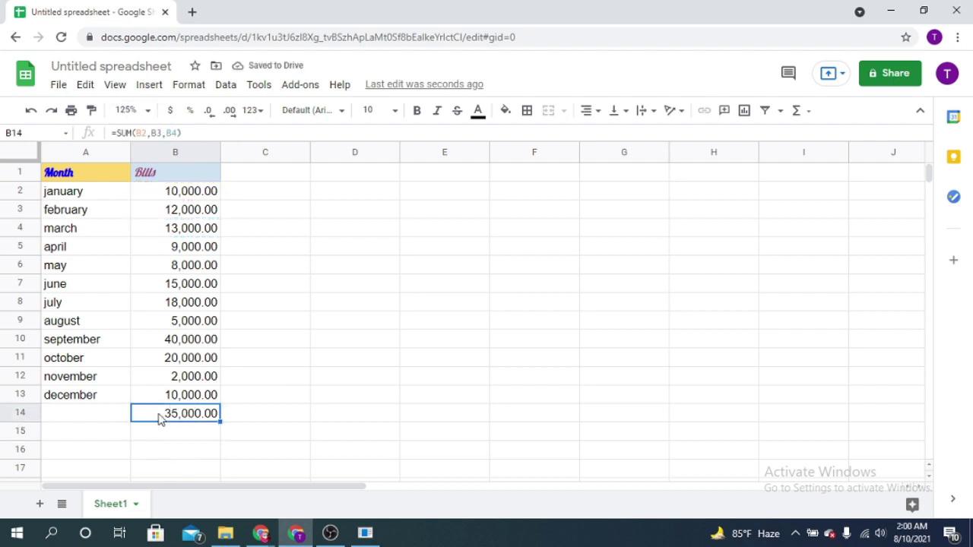
pyautogui.click(190, 191)
pyautogui.click(179, 133)
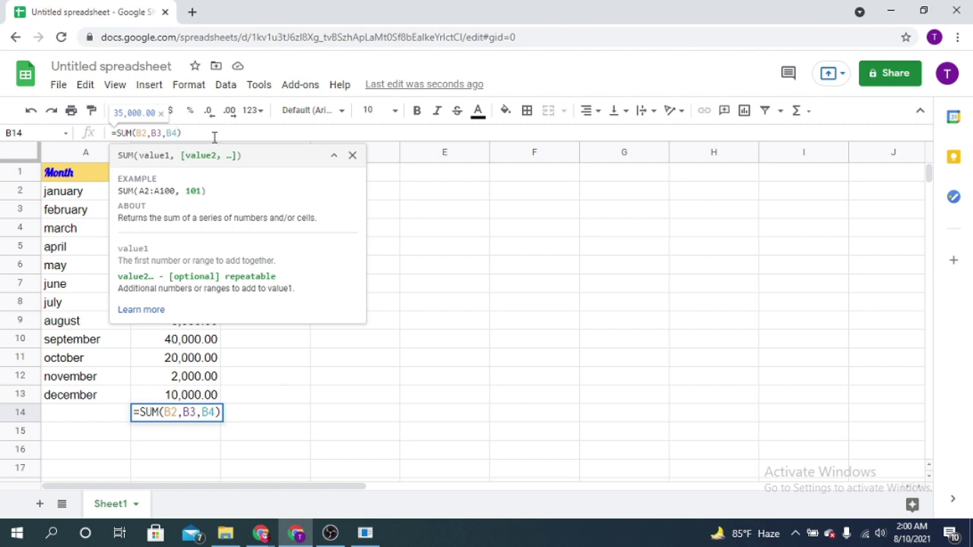
pyautogui.press('BackSpace')
pyautogui.press('BackSpace')
pyautogui.press('BackSpace')
pyautogui.press('BackSpace')
pyautogui.press('BackSpace')
pyautogui.press('BackSpace')
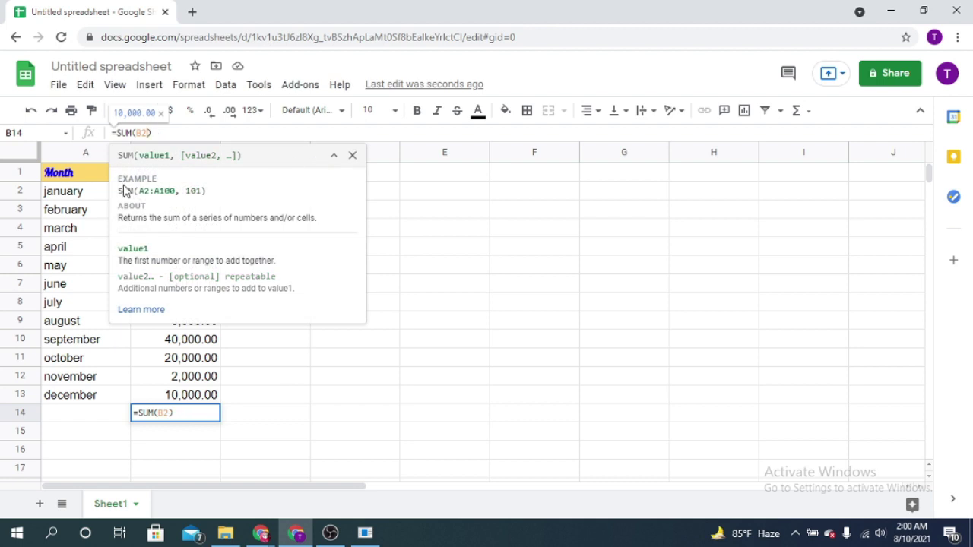
pyautogui.write(':')
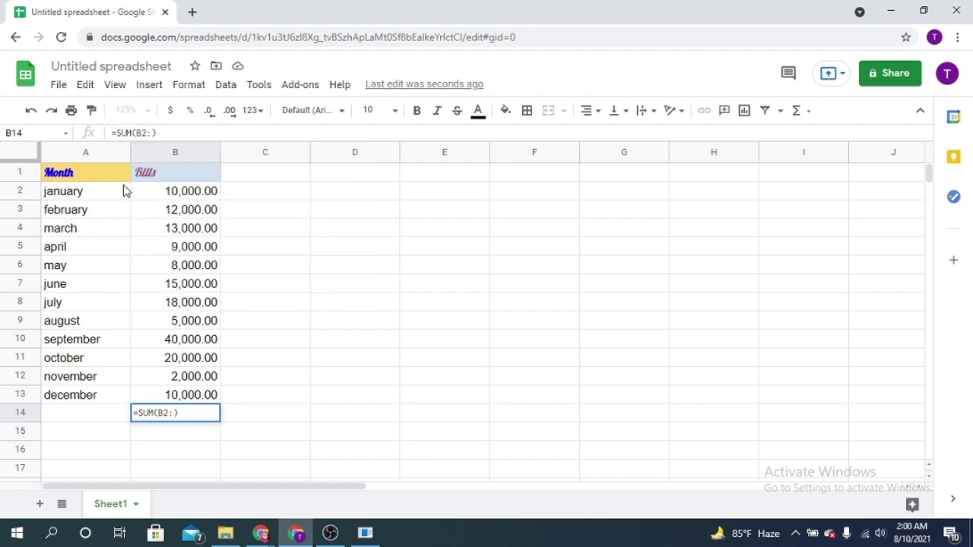
pyautogui.write('B13')
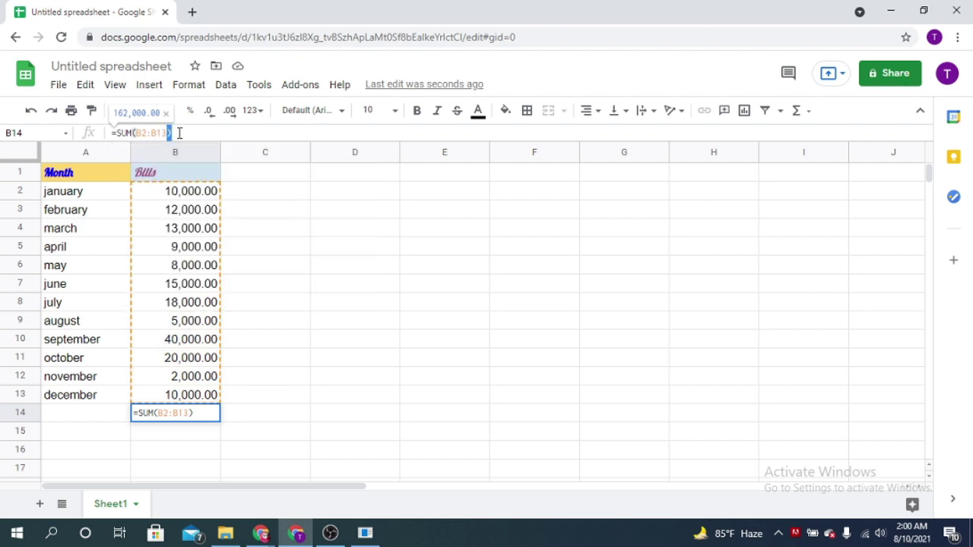
pyautogui.press('Return')
pyautogui.click(202, 415)
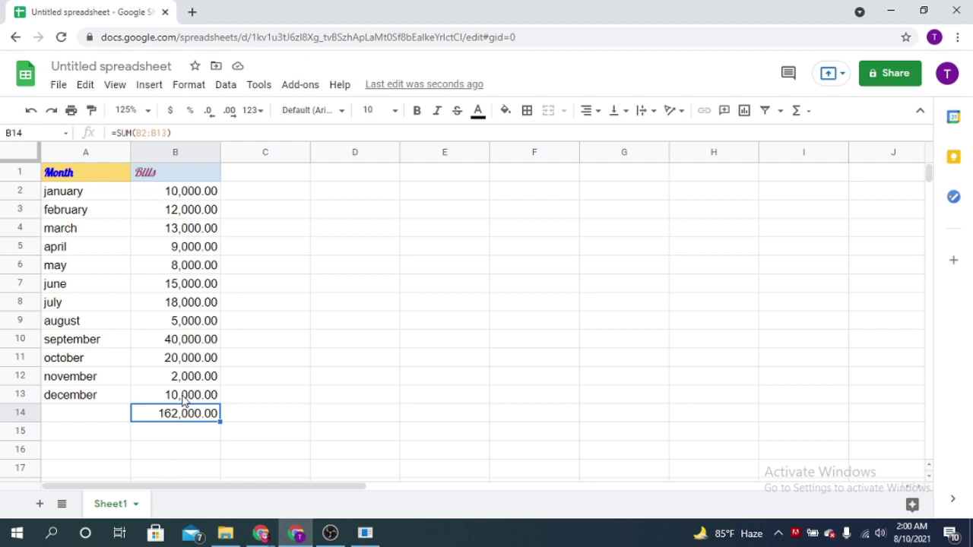
pyautogui.click(209, 197)
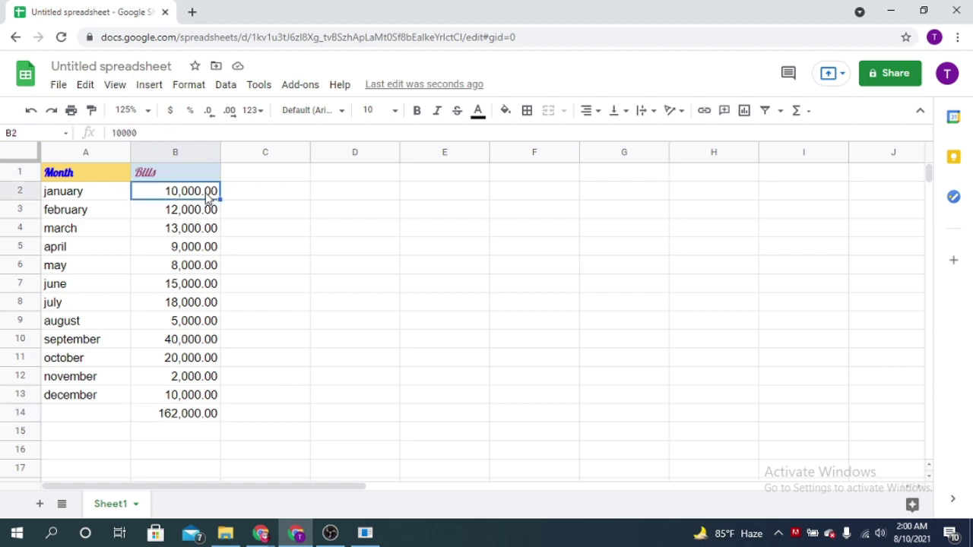
# Delete the SUM formula from cell B14 below the monthly bills.
pyautogui.click(199, 413)
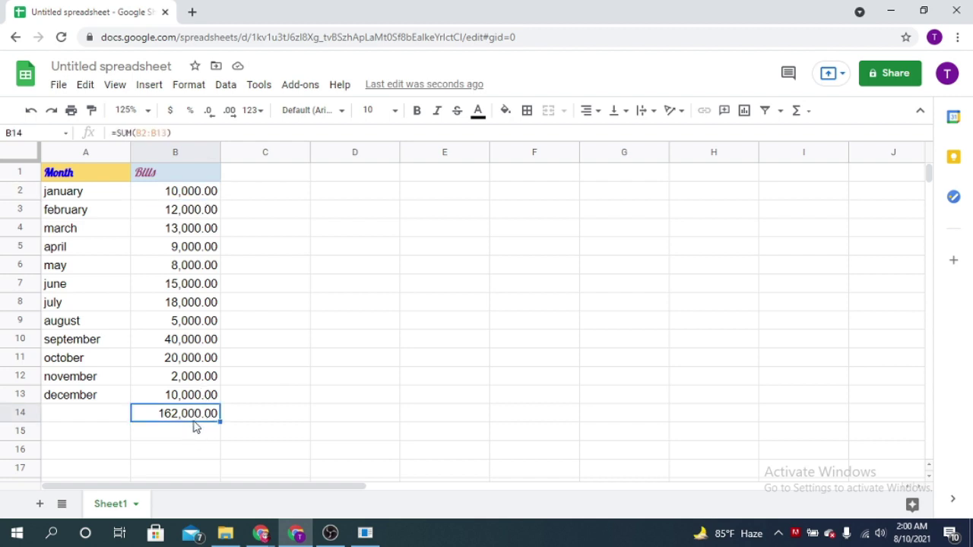
pyautogui.press('Delete')
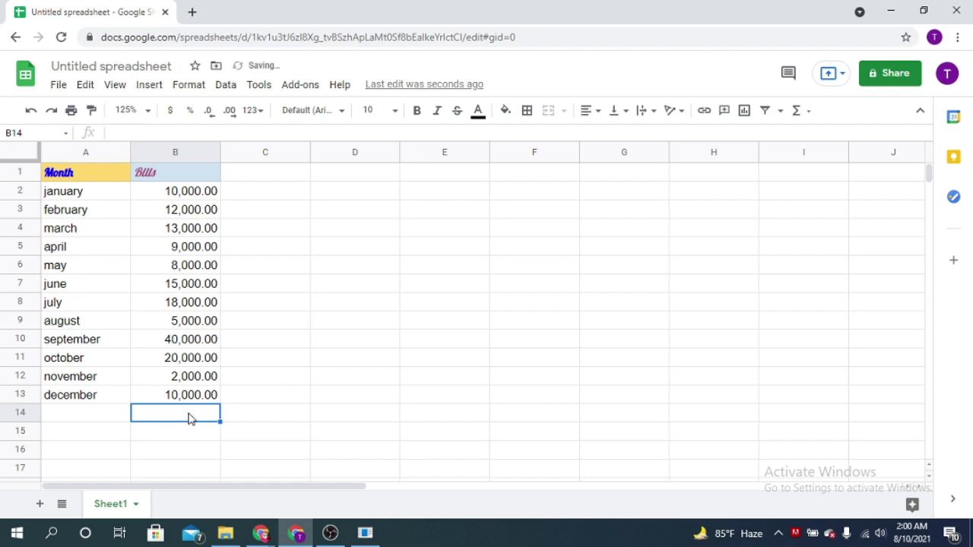
pyautogui.click(304, 287)
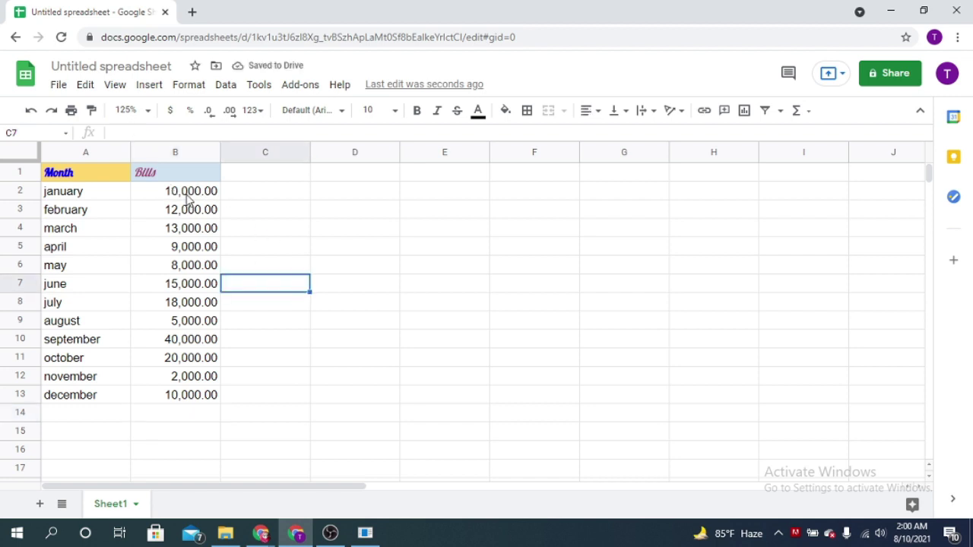
# Insert the SUM function for the range B2:B14 so the total of the bills goes in cell B15.
pyautogui.click(187, 194)
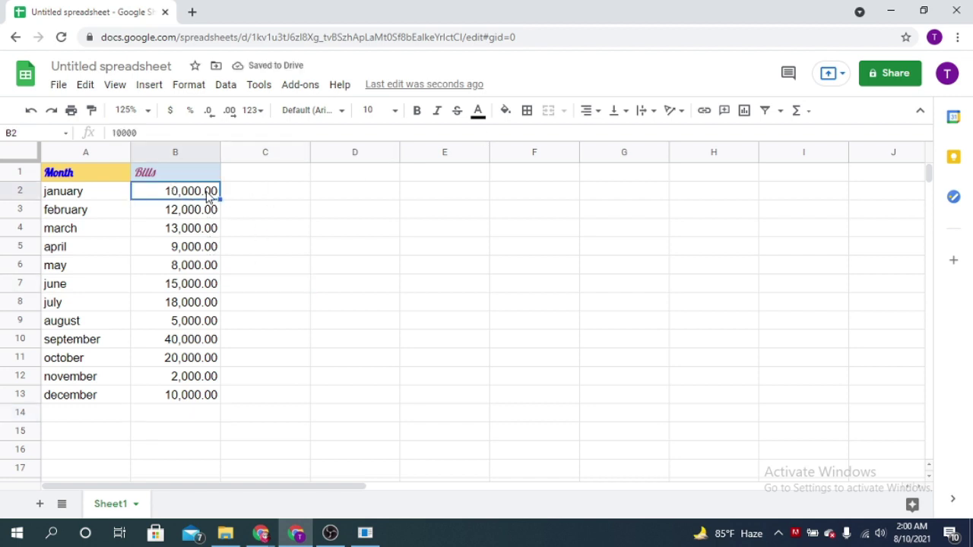
pyautogui.keyDown('shift'); pyautogui.click(190, 395); pyautogui.keyUp('shift')
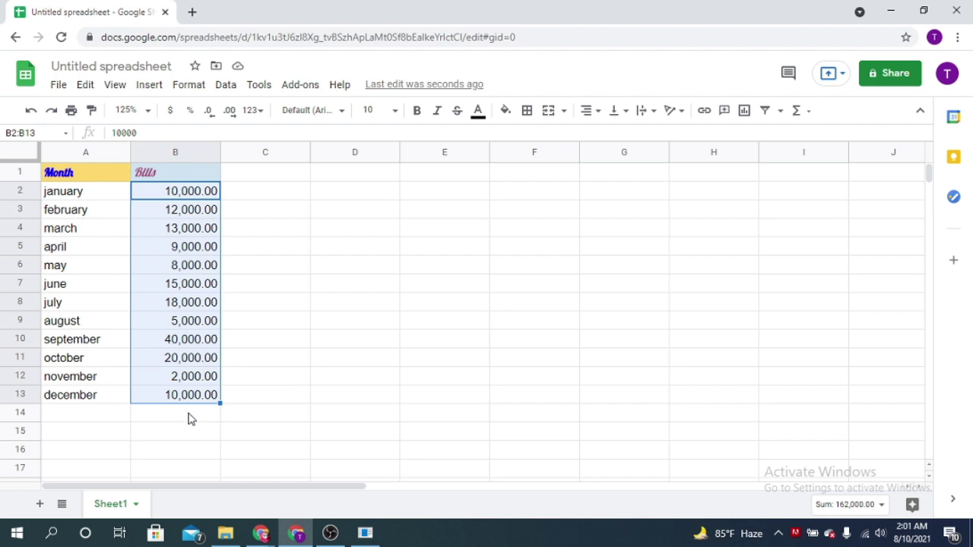
pyautogui.keyDown('shift'); pyautogui.click(190, 422); pyautogui.keyUp('shift')
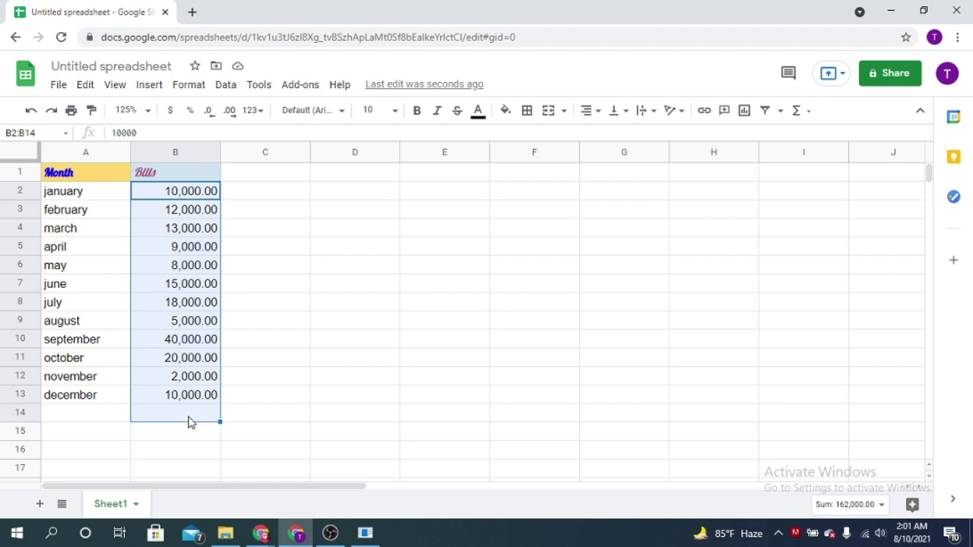
pyautogui.click(810, 118)
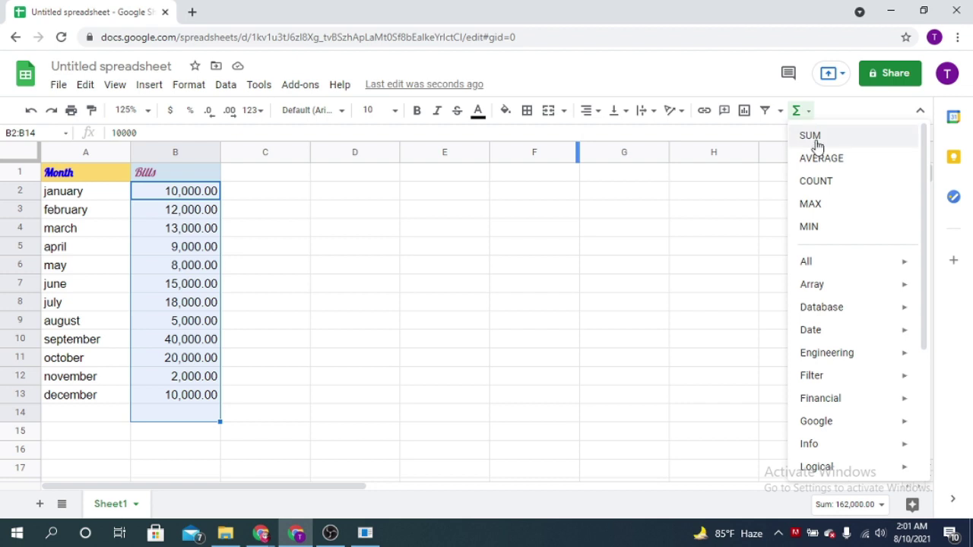
pyautogui.click(813, 138)
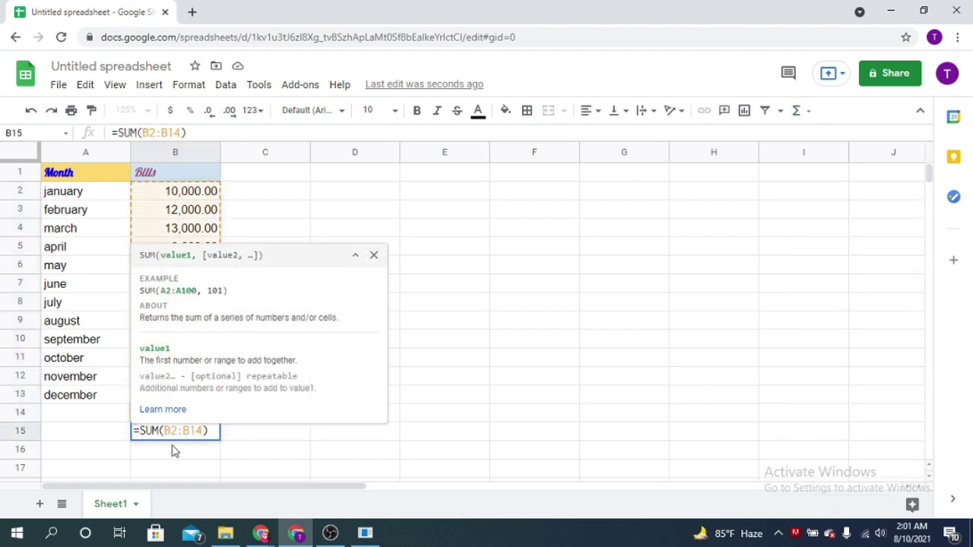
pyautogui.click(373, 254)
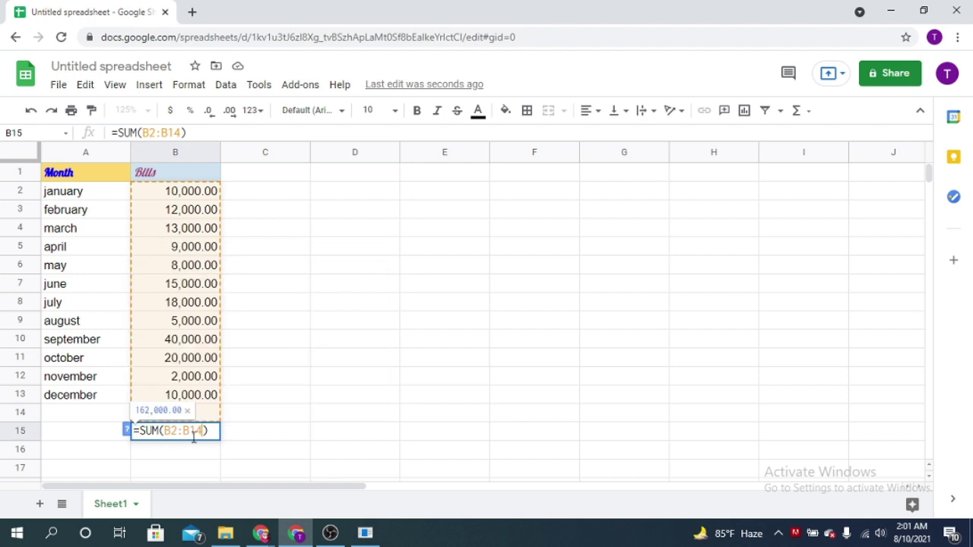
pyautogui.press('Return')
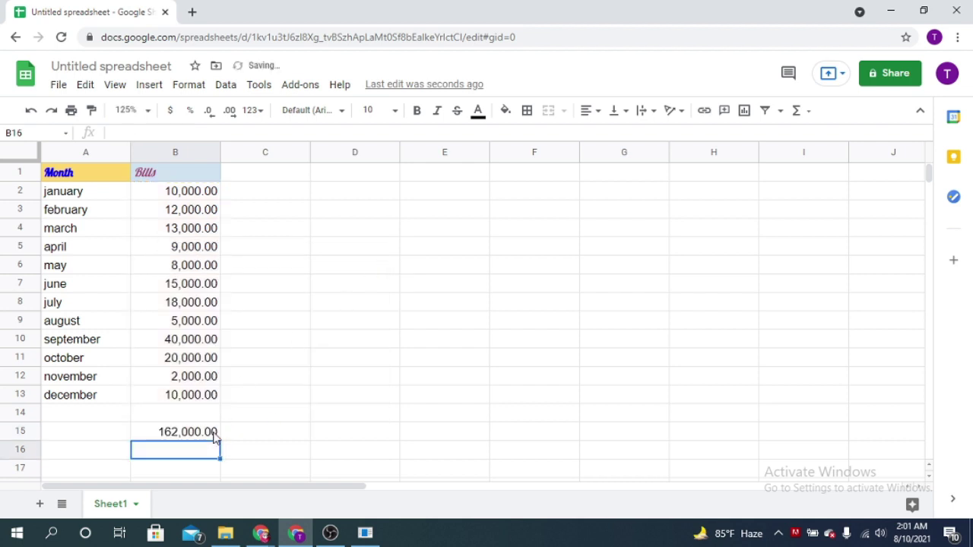
pyautogui.click(210, 434)
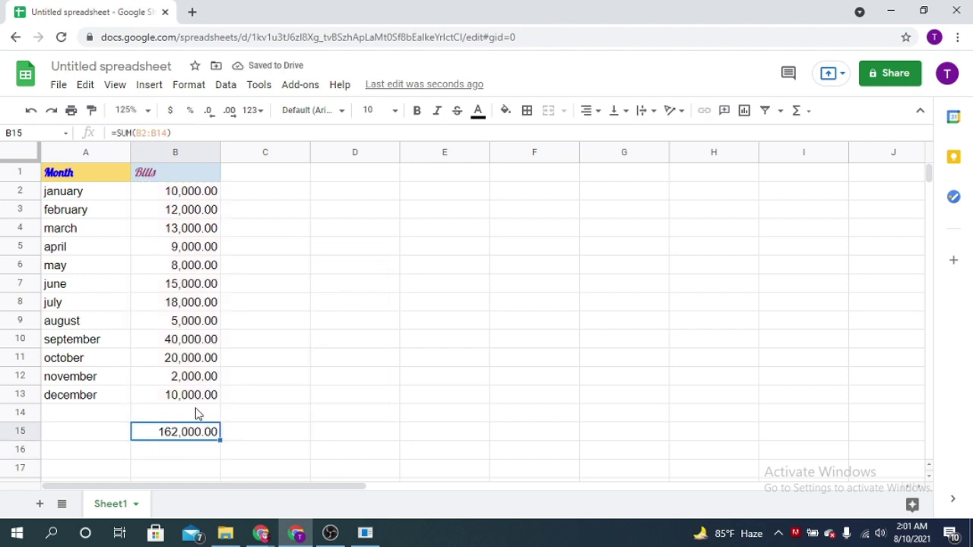
# Insert the AVERAGE function for the monthly bills in B2:B13, placing the result in cell B14.
pyautogui.click(213, 196)
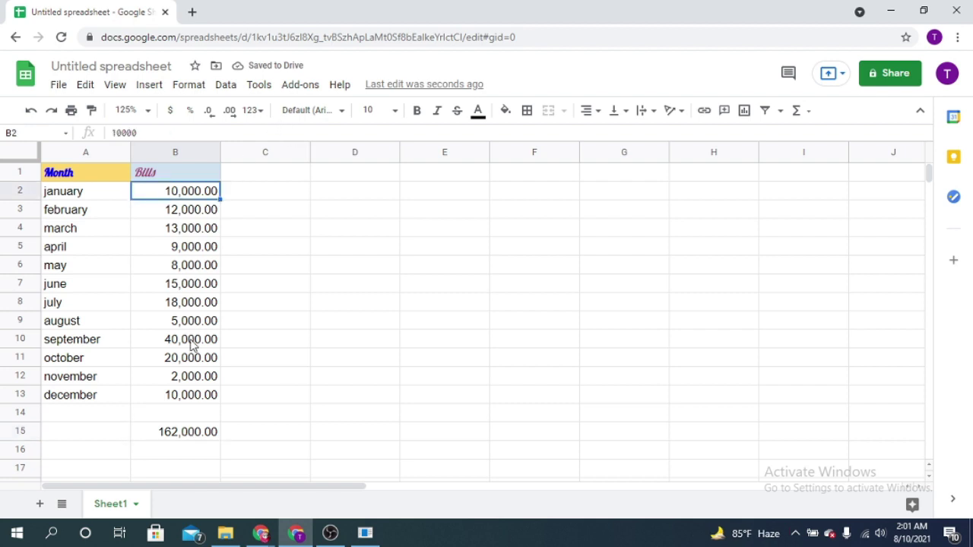
pyautogui.keyDown('shift'); pyautogui.click(200, 395); pyautogui.keyUp('shift')
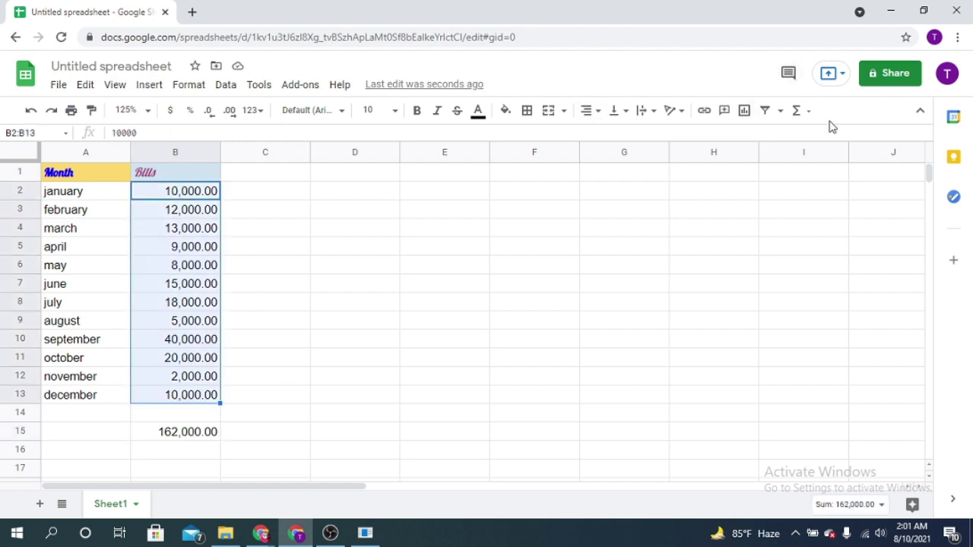
pyautogui.click(805, 112)
pyautogui.click(822, 160)
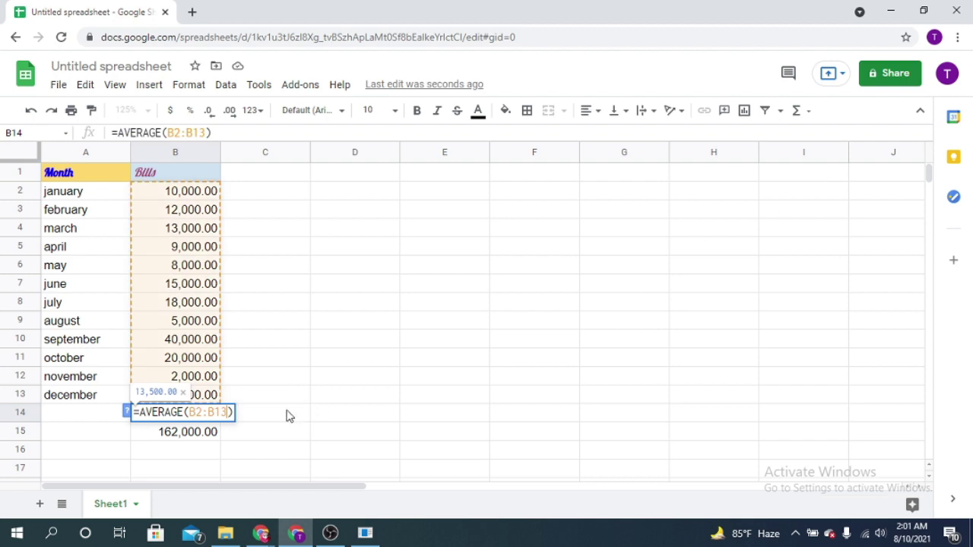
pyautogui.press('Return')
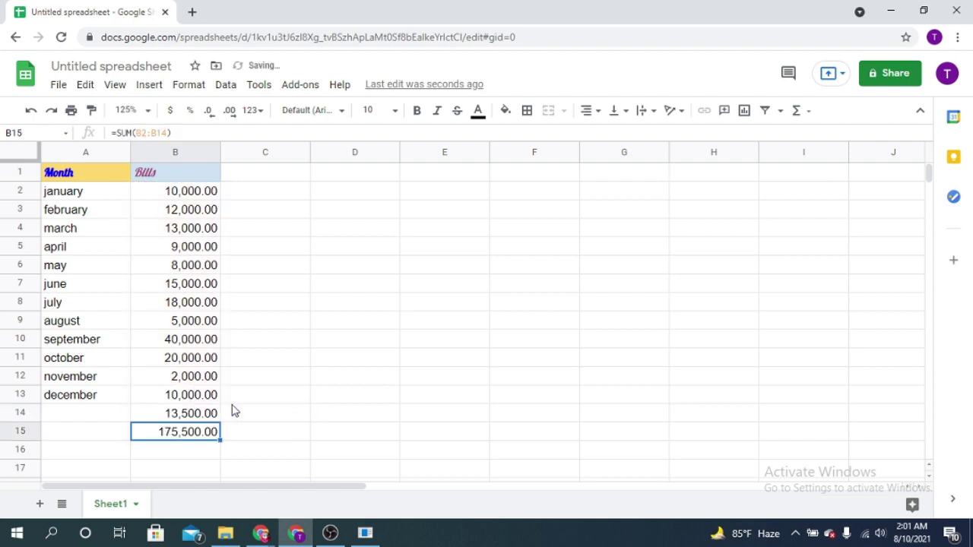
pyautogui.click(210, 416)
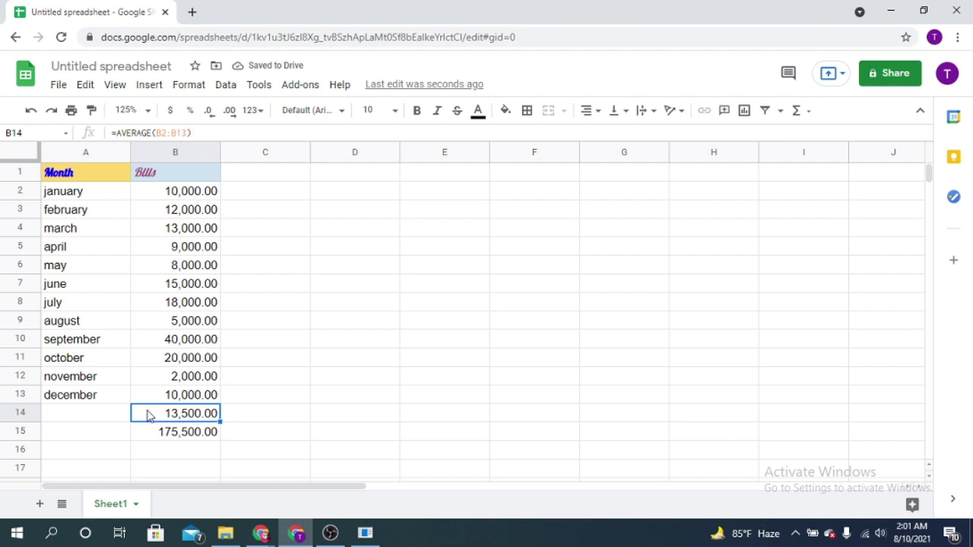
# Replace the average in cell B14 with the COUNT function for the bills in B2:B13.
pyautogui.click(190, 190)
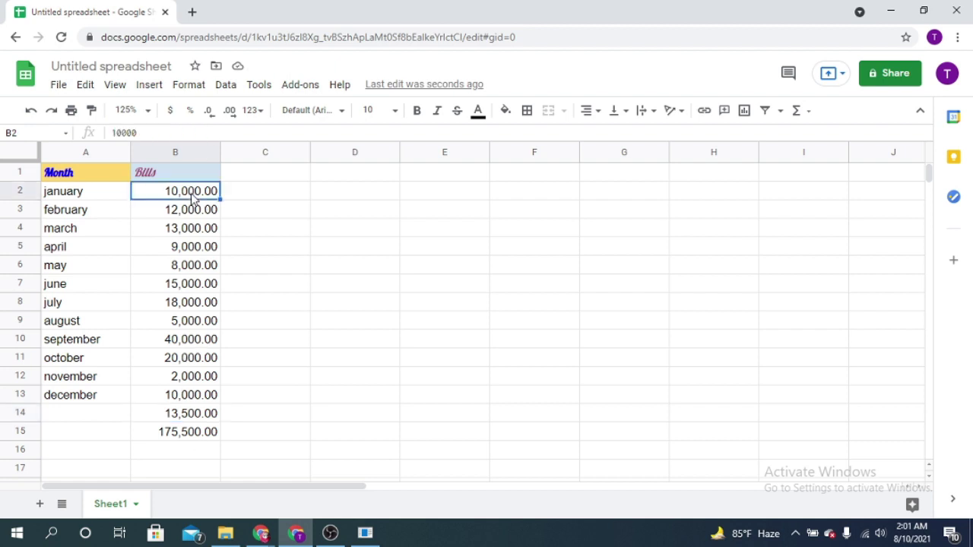
pyautogui.keyDown('shift'); pyautogui.click(196, 403); pyautogui.keyUp('shift')
pyautogui.click(798, 112)
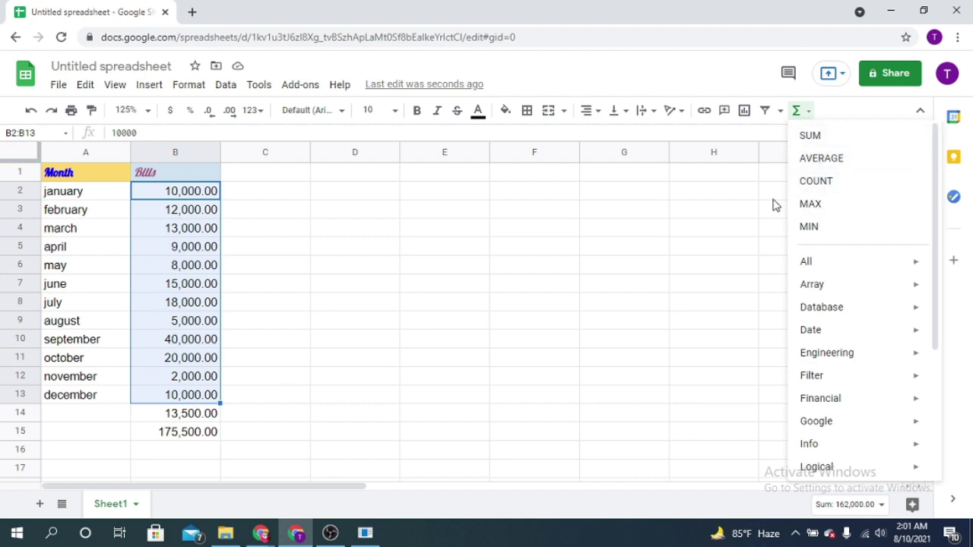
pyautogui.click(821, 193)
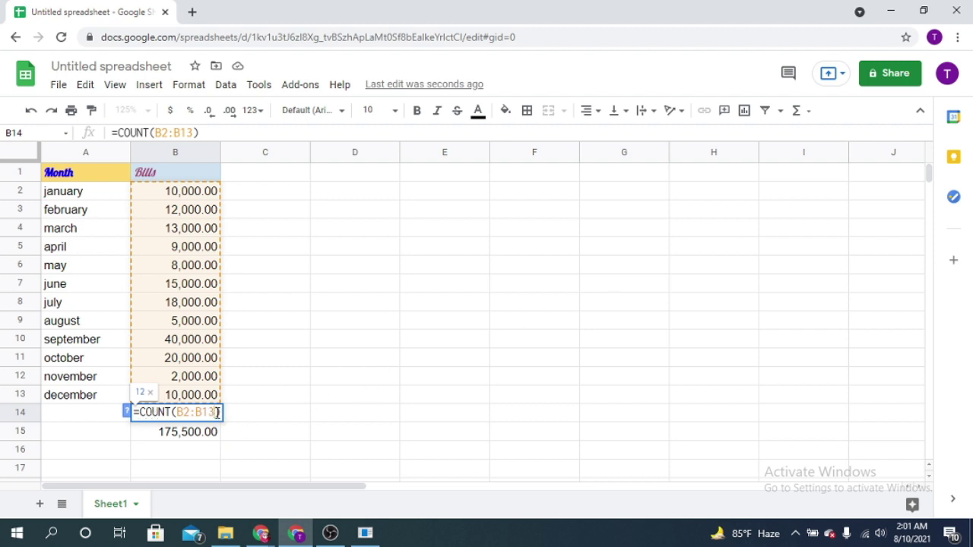
pyautogui.press('Return')
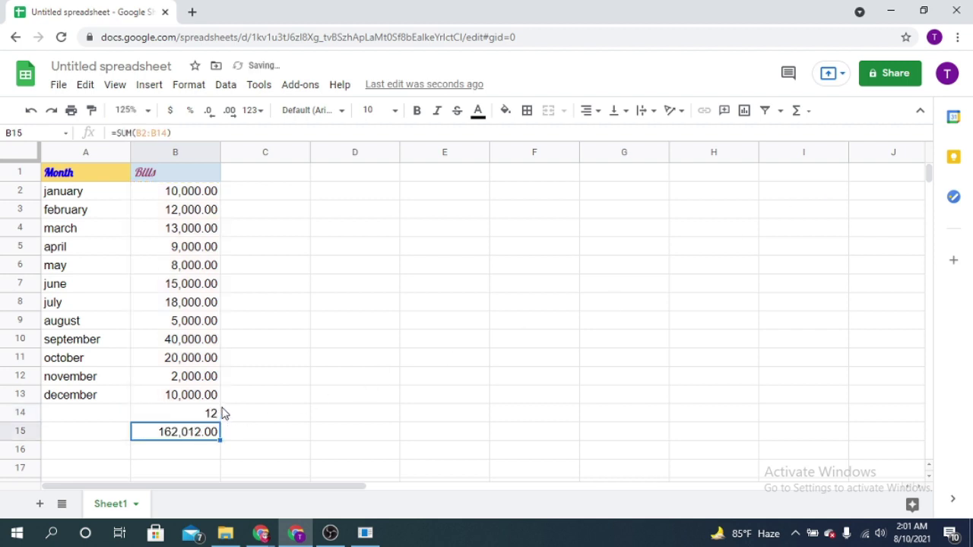
pyautogui.click(207, 417)
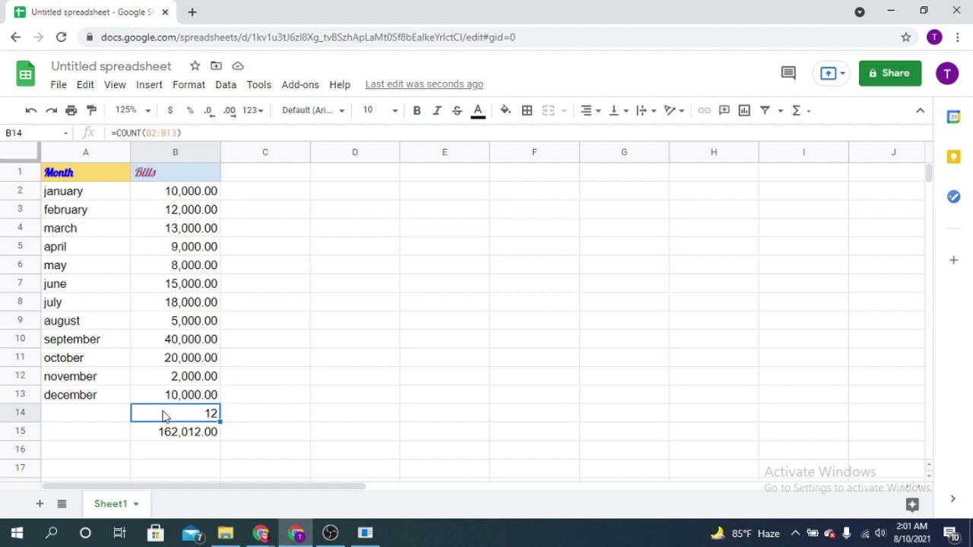
pyautogui.click(201, 433)
pyautogui.click(202, 416)
# Replace the count in cell B14 with the MAX function for the bills in B2:B13.
pyautogui.click(184, 192)
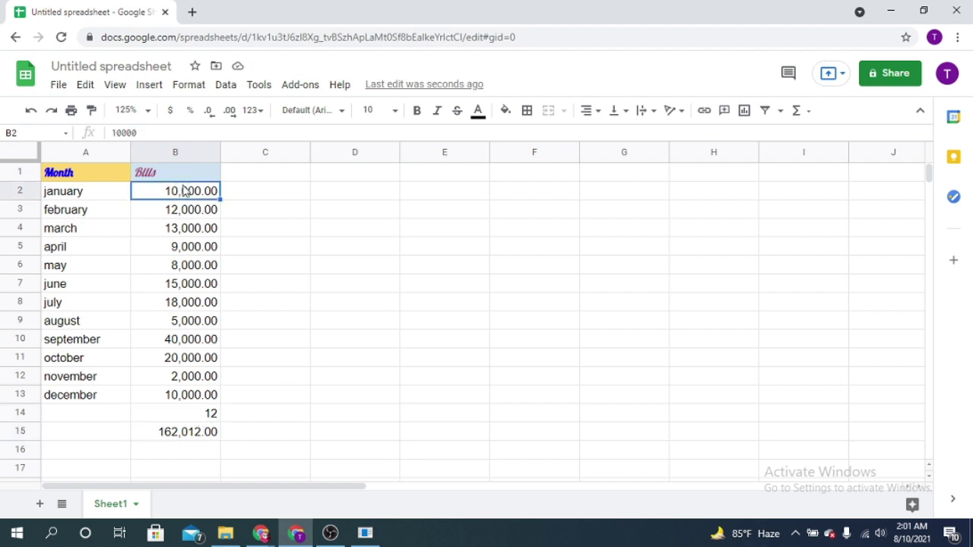
pyautogui.keyDown('shift'); pyautogui.click(199, 402); pyautogui.keyUp('shift')
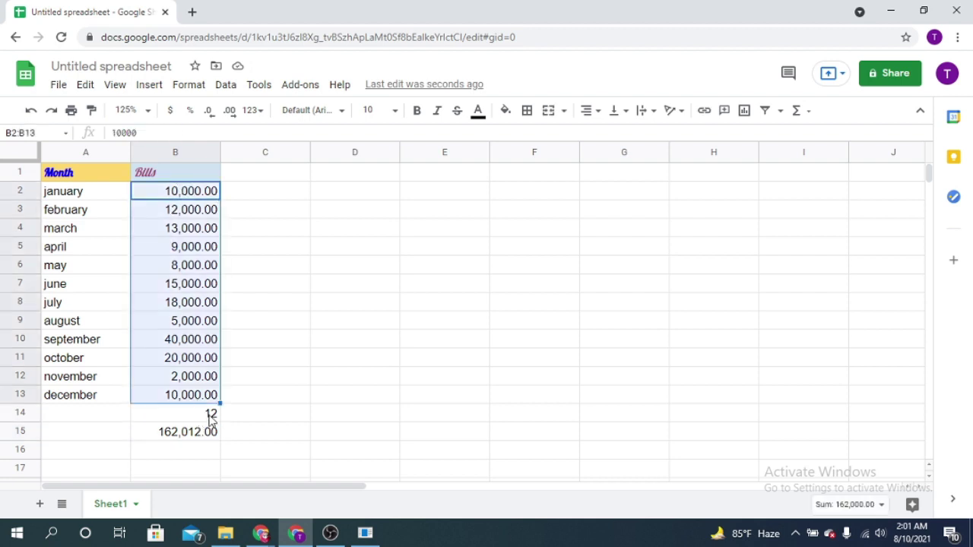
pyautogui.click(806, 113)
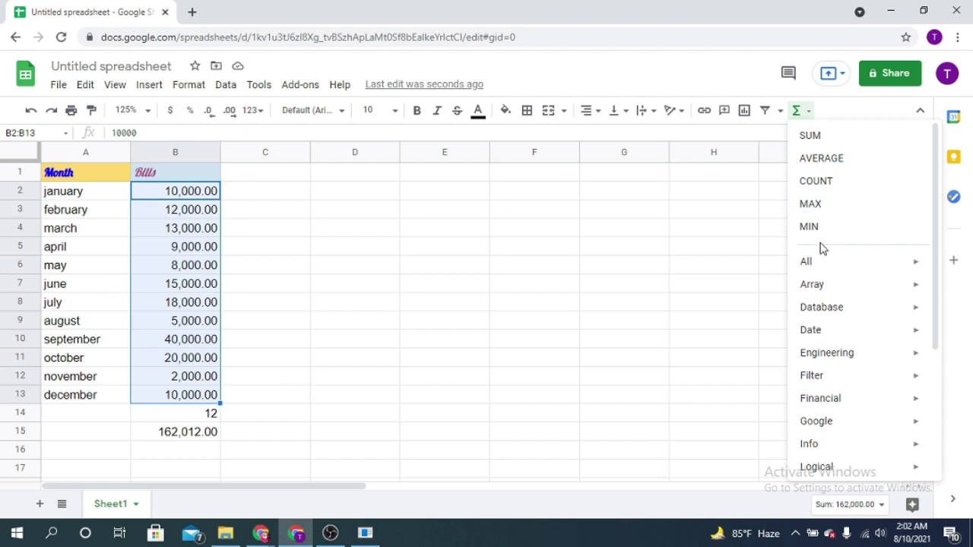
pyautogui.click(810, 204)
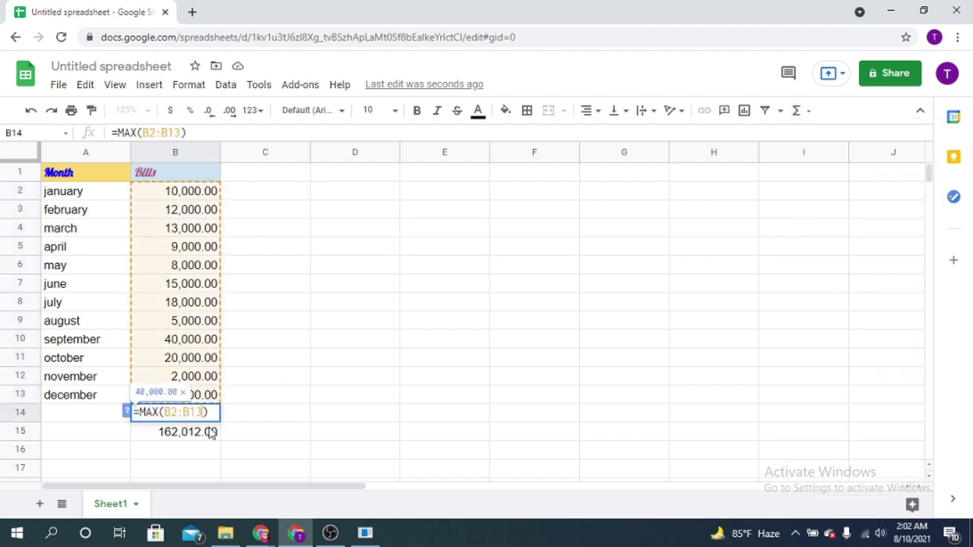
pyautogui.press('Return')
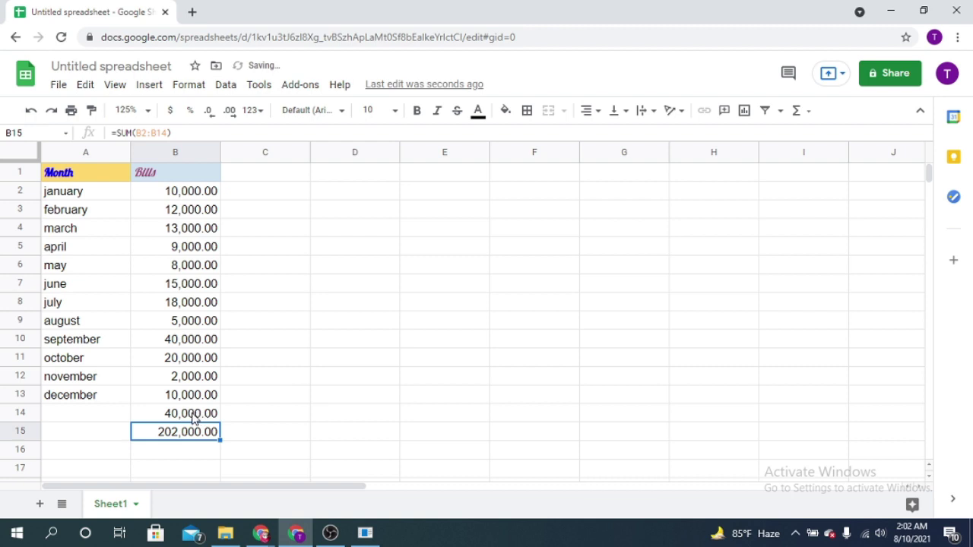
pyautogui.click(166, 417)
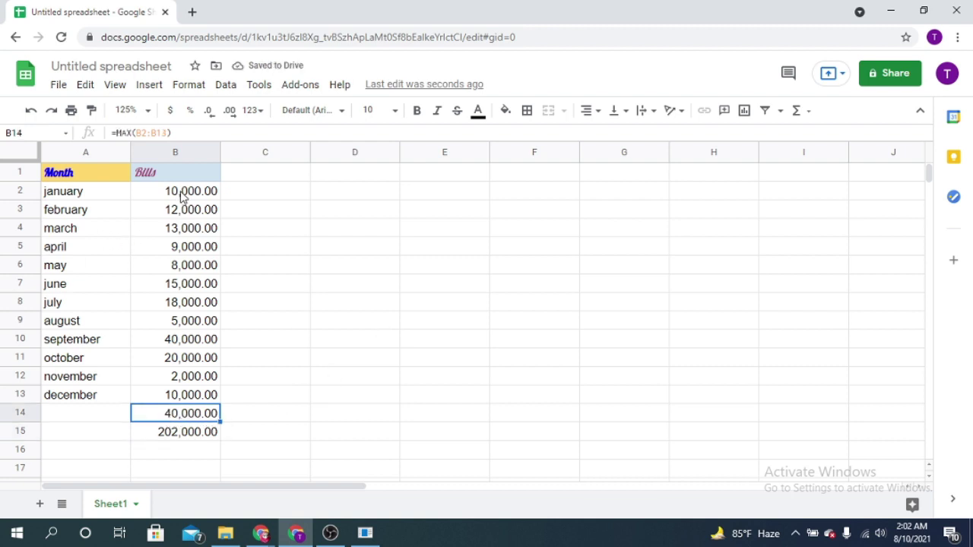
# Clear the SUM formula from cell B15, and replace the formula in B14 with the MIN function for the bills in B2:B13.
pyautogui.click(191, 436)
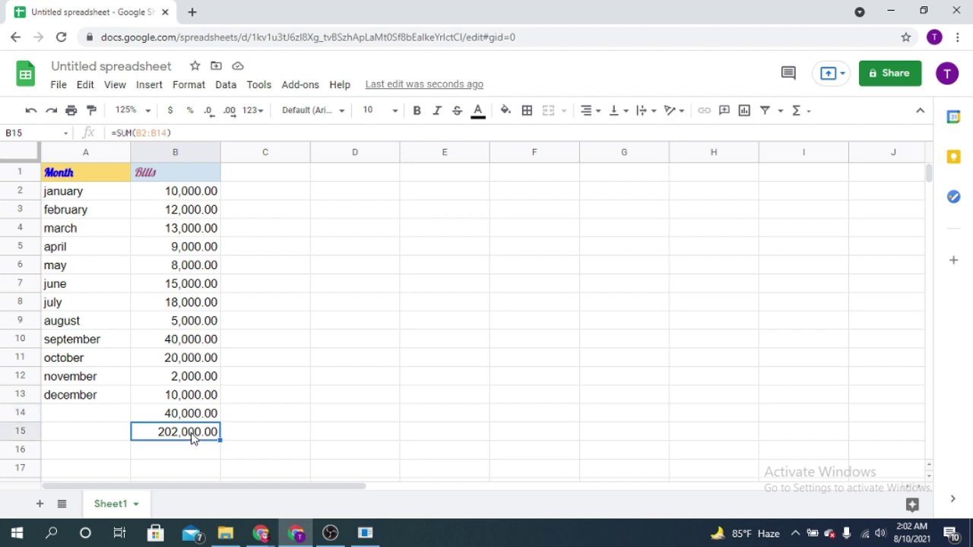
pyautogui.press('Delete')
pyautogui.click(187, 190)
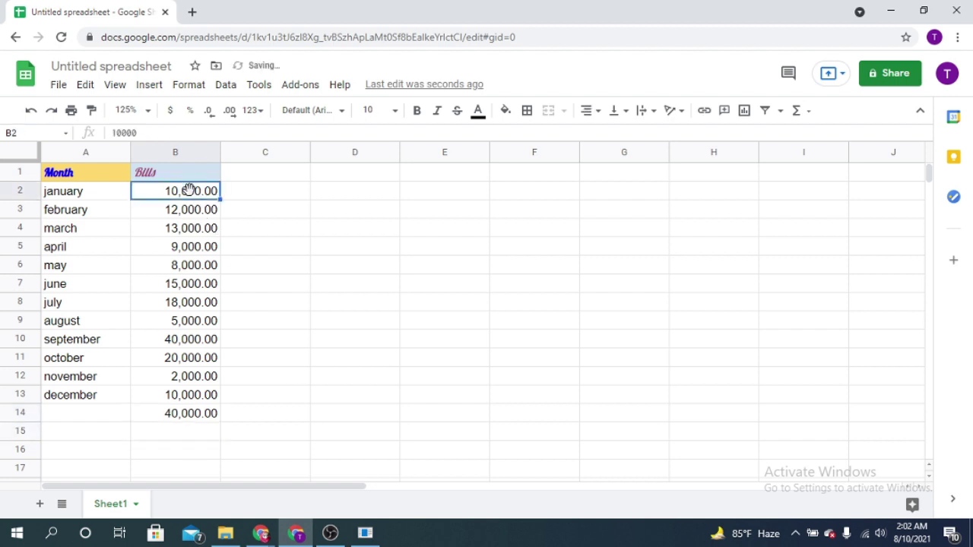
pyautogui.keyDown('shift'); pyautogui.click(212, 403); pyautogui.keyUp('shift')
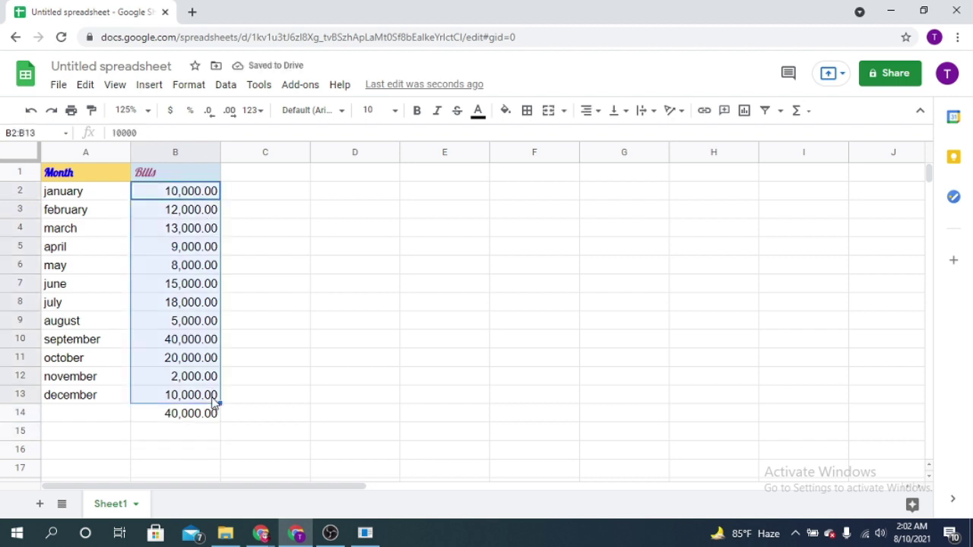
pyautogui.click(808, 112)
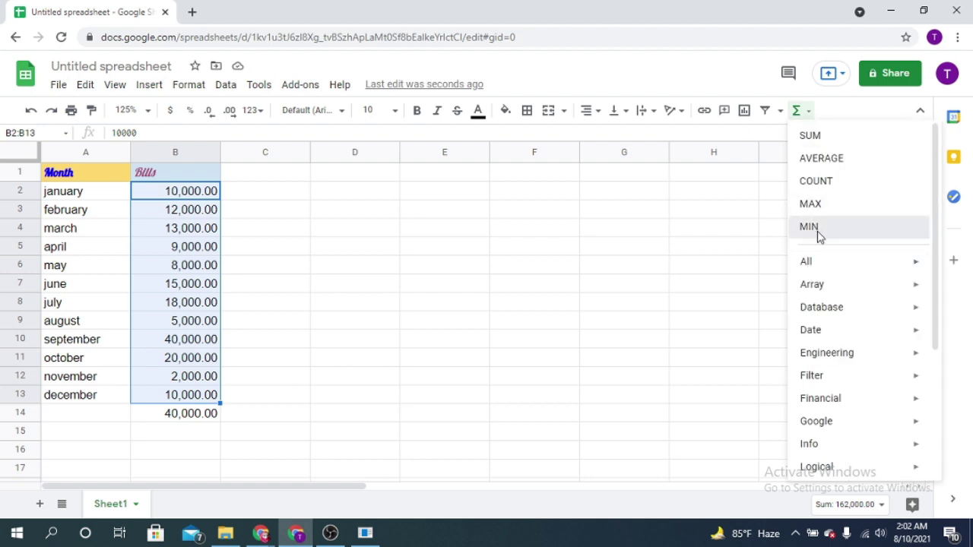
pyautogui.click(817, 230)
pyautogui.press('Return')
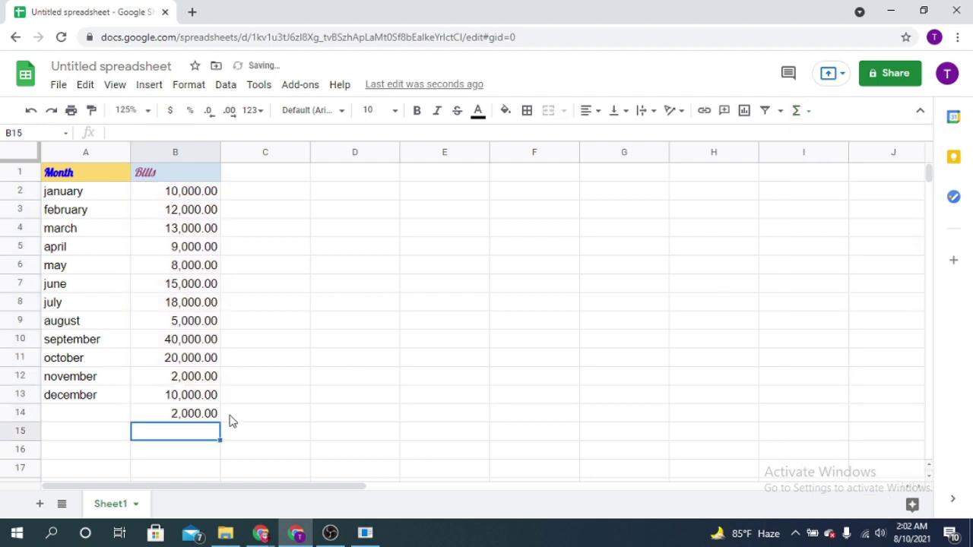
pyautogui.click(169, 418)
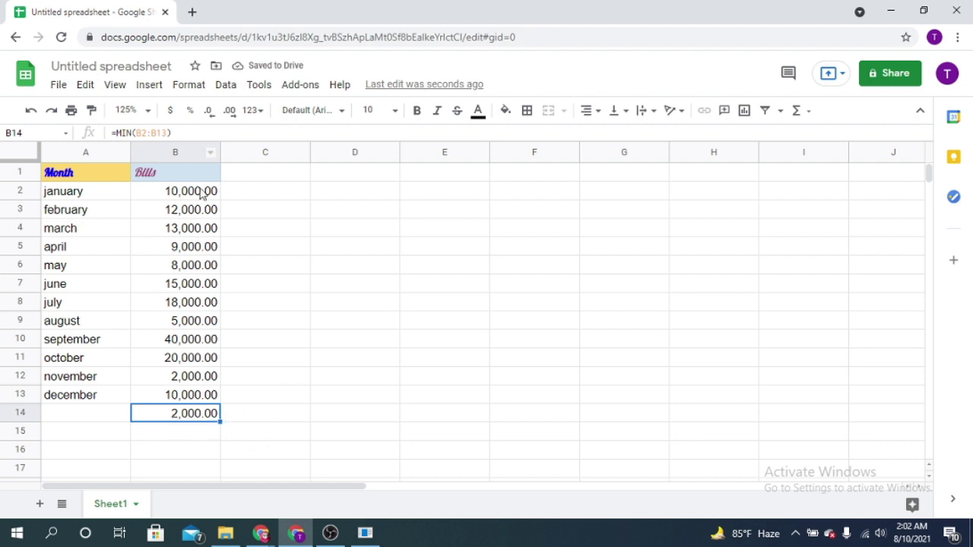
pyautogui.click(203, 196)
pyautogui.click(202, 415)
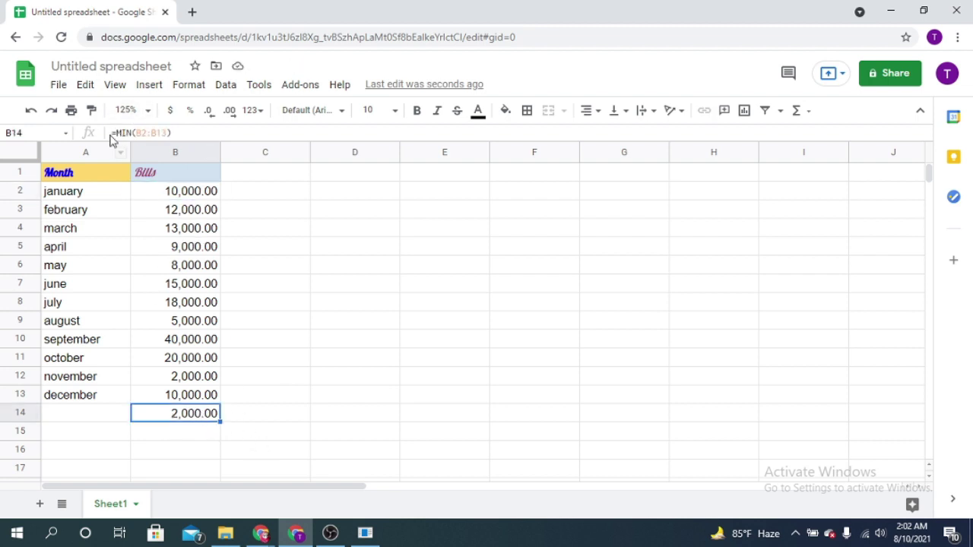
pyautogui.click(804, 111)
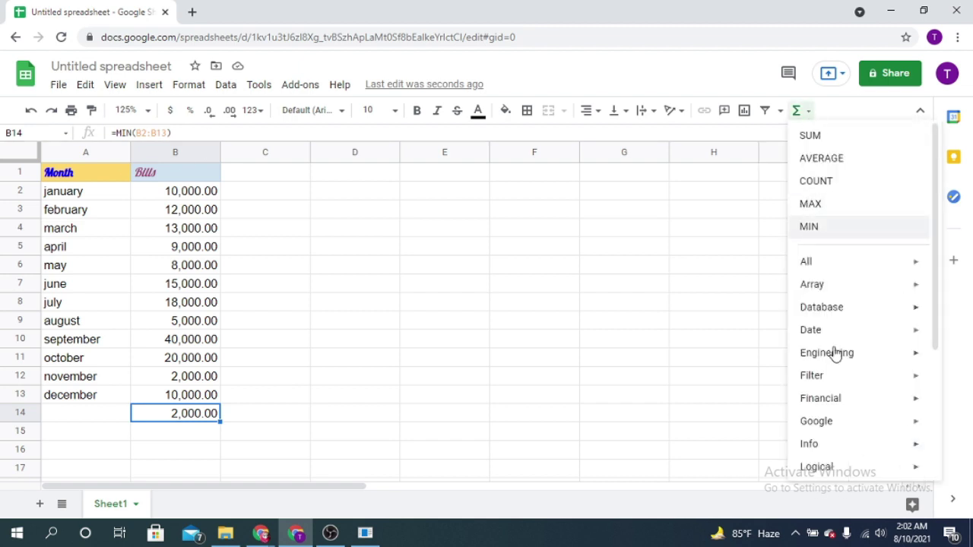
pyautogui.scroll(-3, 827, 412)
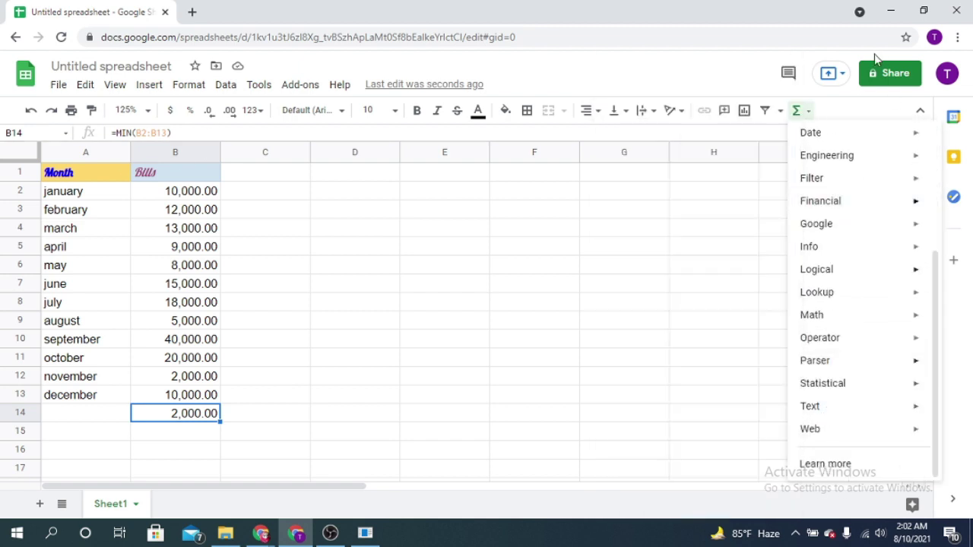
pyautogui.scroll(4, 861, 383)
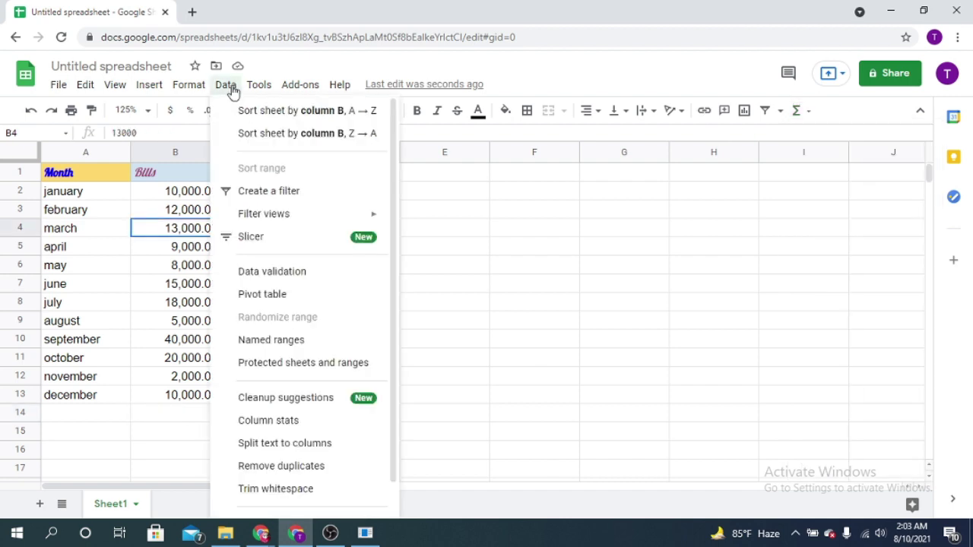
pyautogui.click(513, 178)
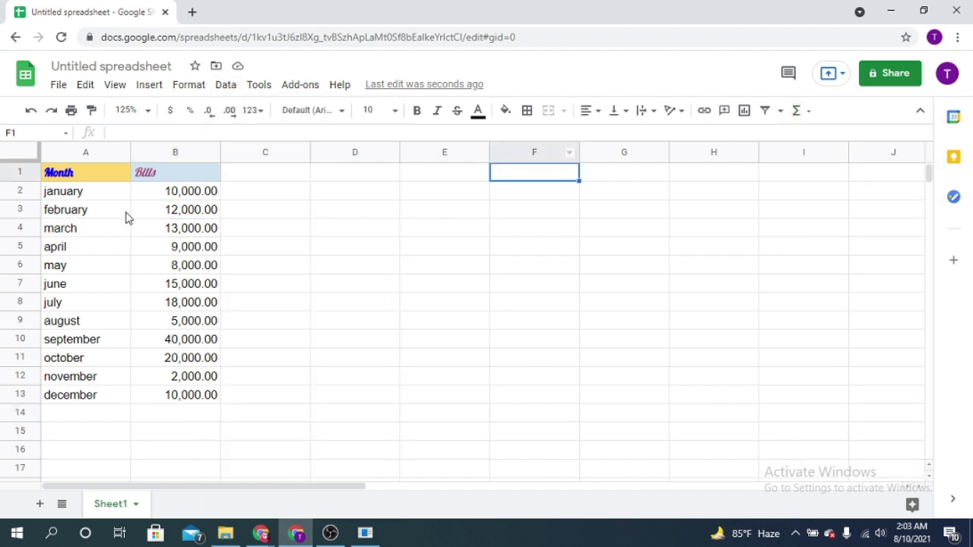
# Sort the whole sheet by column B, A → Z, with the bills B2:B13 selected, and undo the sort.
pyautogui.click(184, 197)
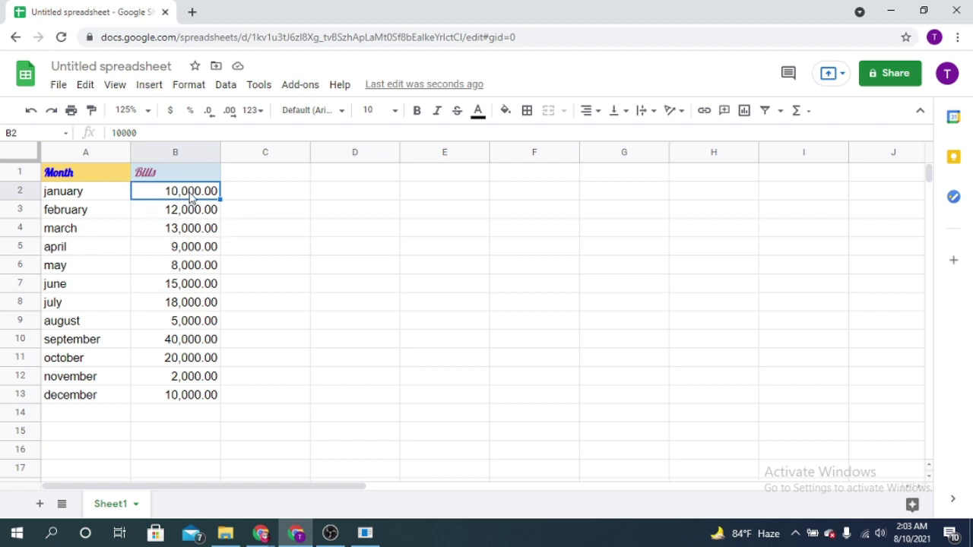
pyautogui.keyDown('shift'); pyautogui.click(210, 400); pyautogui.keyUp('shift')
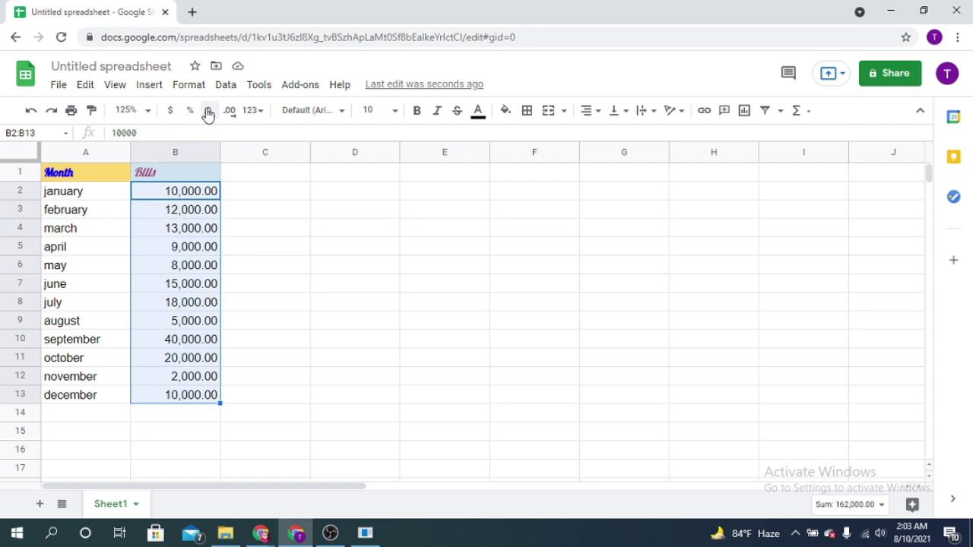
pyautogui.click(225, 88)
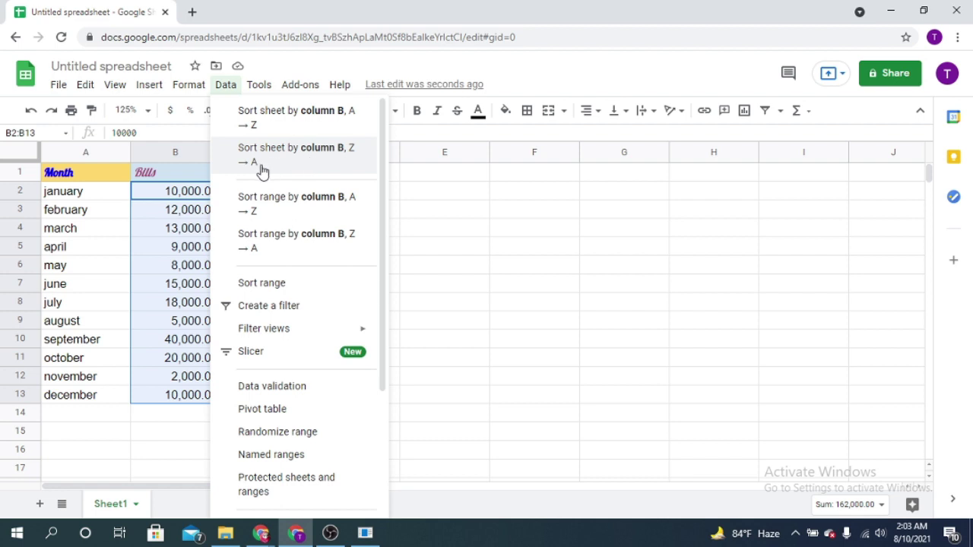
pyautogui.click(289, 126)
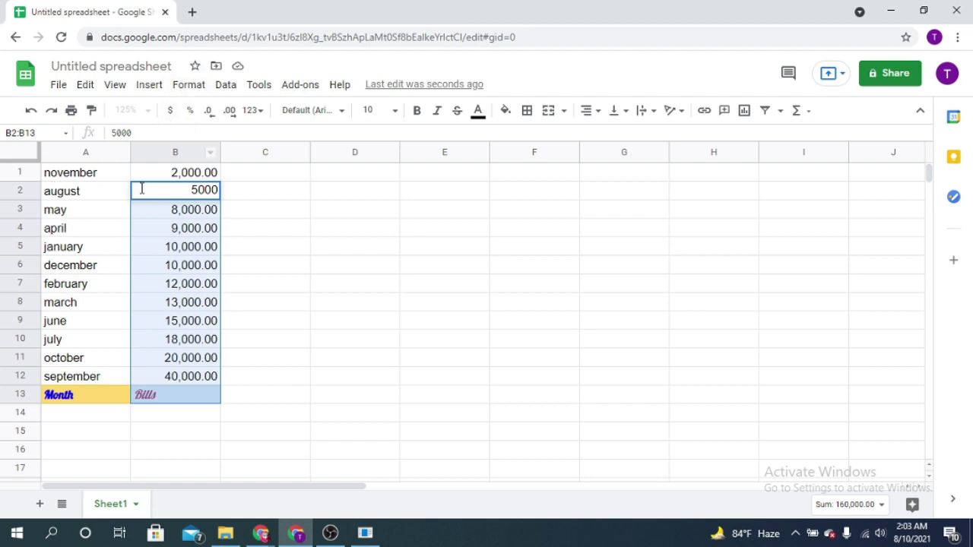
pyautogui.click(94, 196)
pyautogui.click(190, 199)
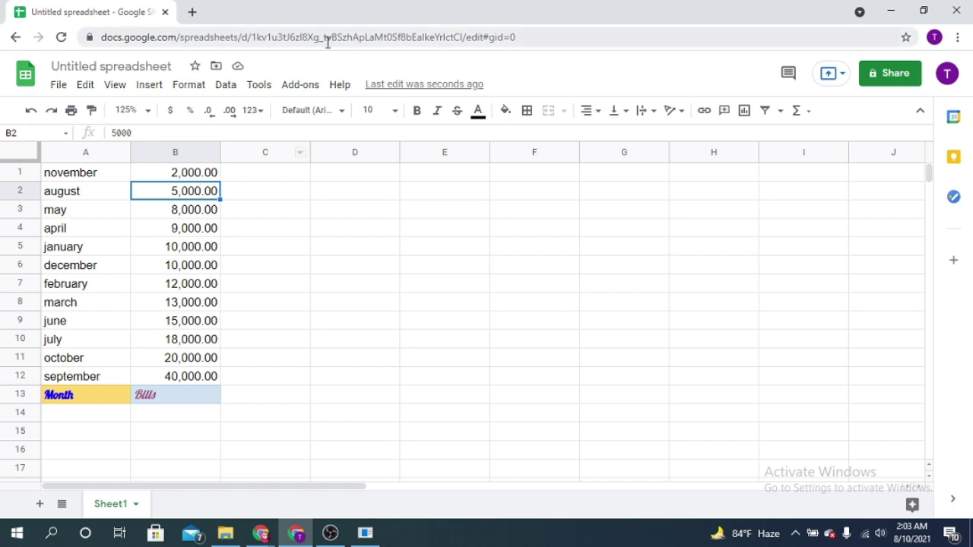
pyautogui.hotkey('ctrl', 'z')
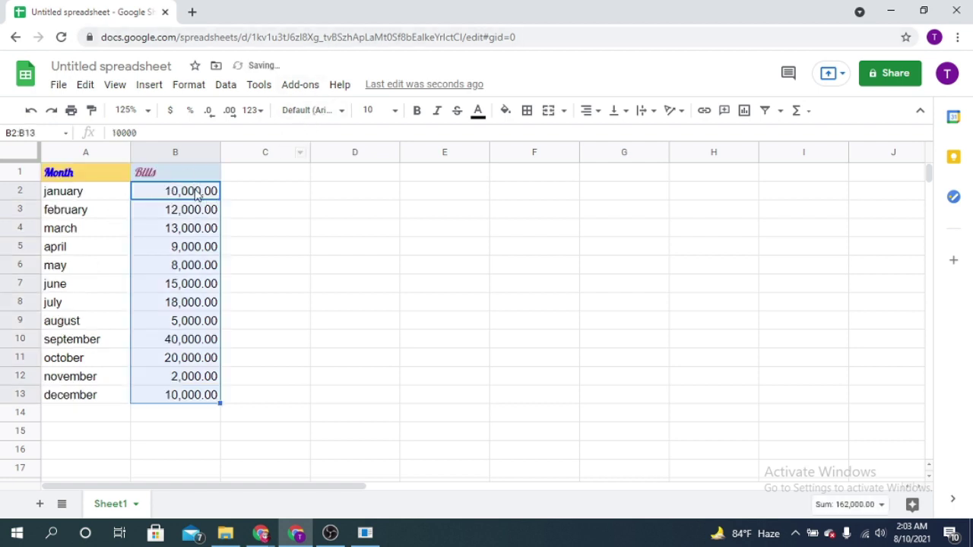
pyautogui.click(289, 197)
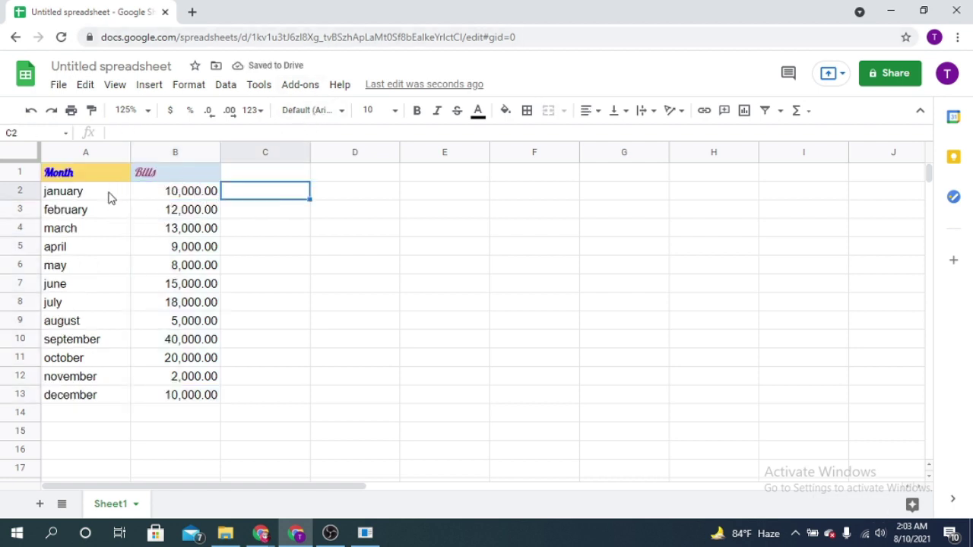
# Reselect the bills in B2:B13, repeat the A → Z sheet sort by column B, and revert it.
pyautogui.click(212, 193)
pyautogui.keyDown('shift'); pyautogui.click(200, 396); pyautogui.keyUp('shift')
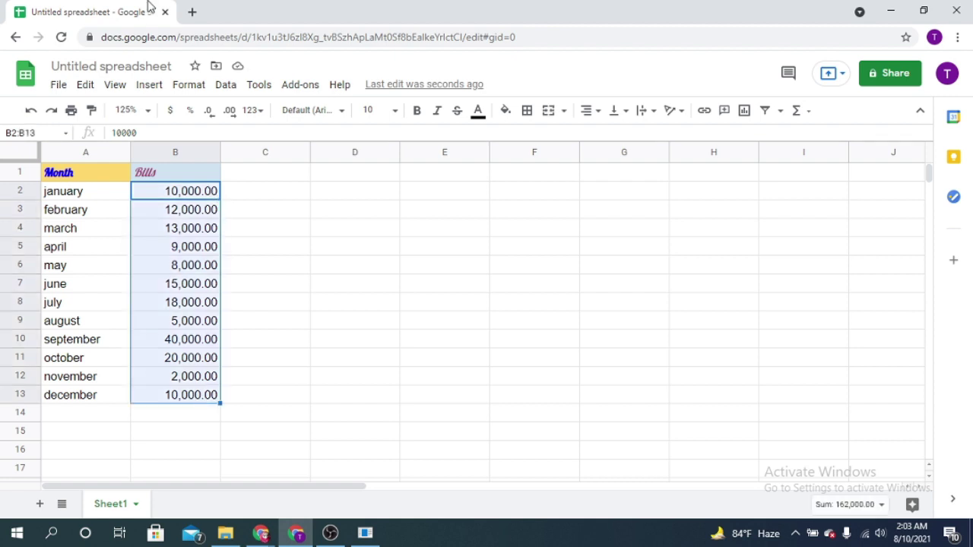
pyautogui.click(226, 86)
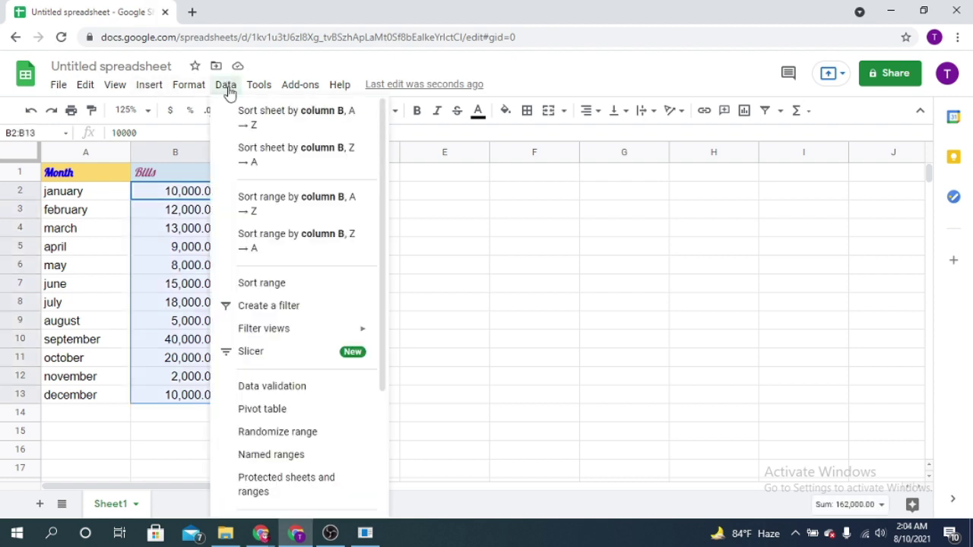
pyautogui.click(313, 121)
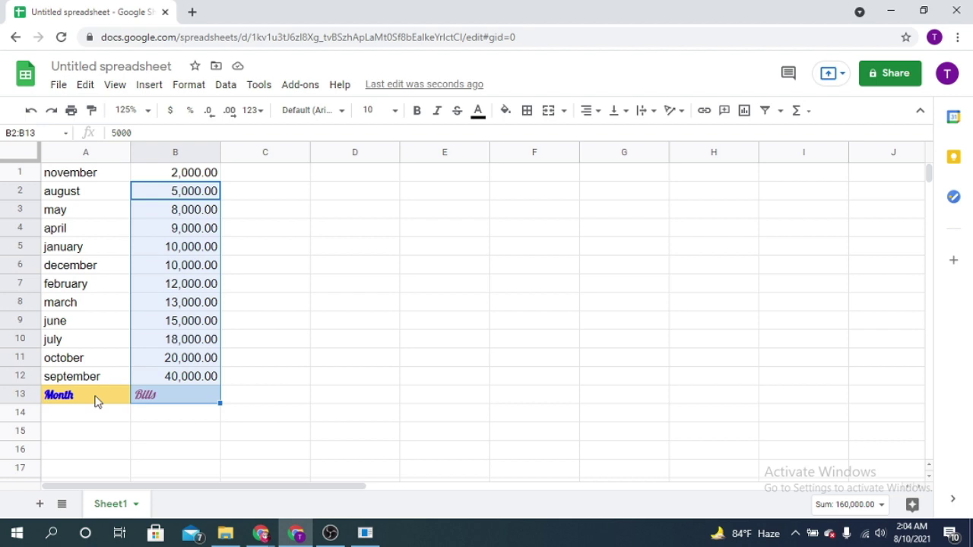
pyautogui.click(32, 114)
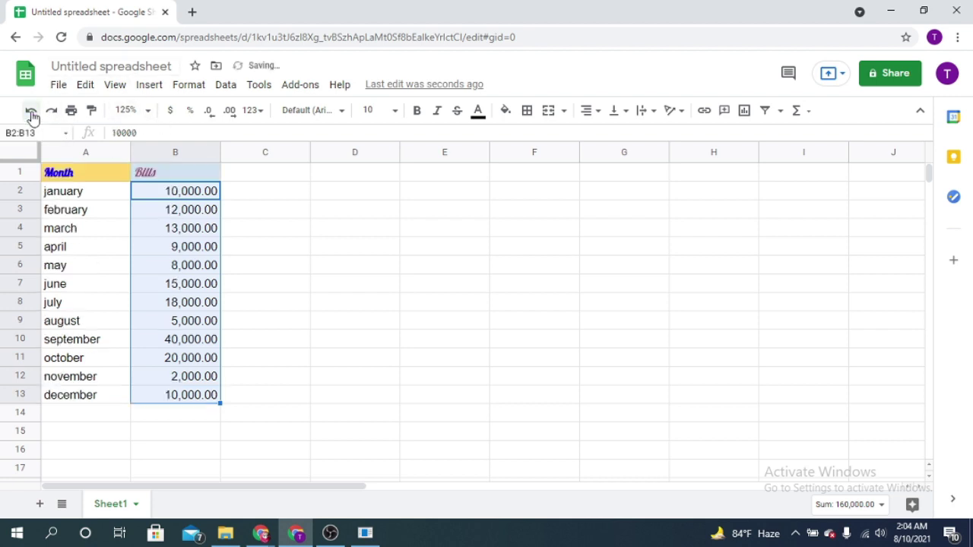
pyautogui.click(269, 235)
# Sort only the range B2:B13 by column B, A → Z, without a header row.
pyautogui.click(182, 193)
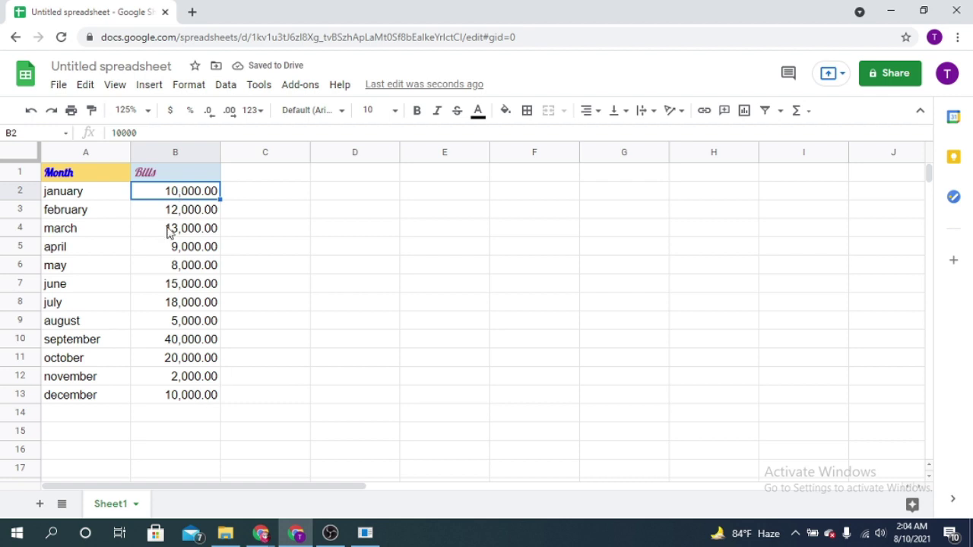
pyautogui.keyDown('shift'); pyautogui.click(190, 396); pyautogui.keyUp('shift')
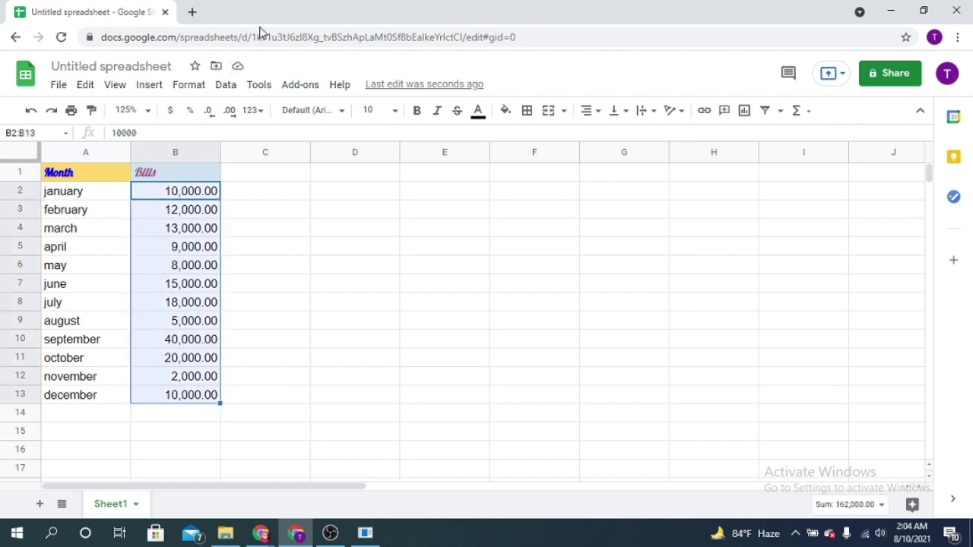
pyautogui.click(226, 86)
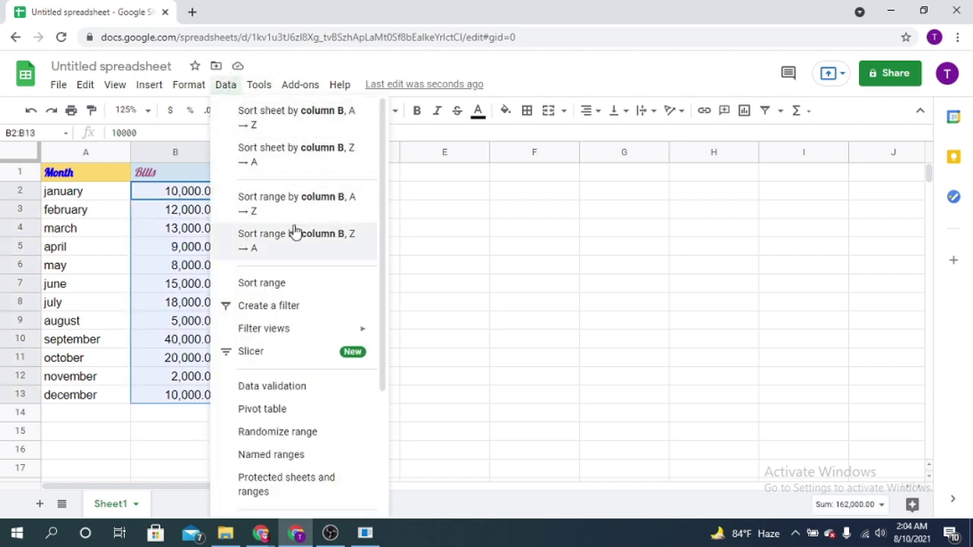
pyautogui.scroll(-2, 304, 224)
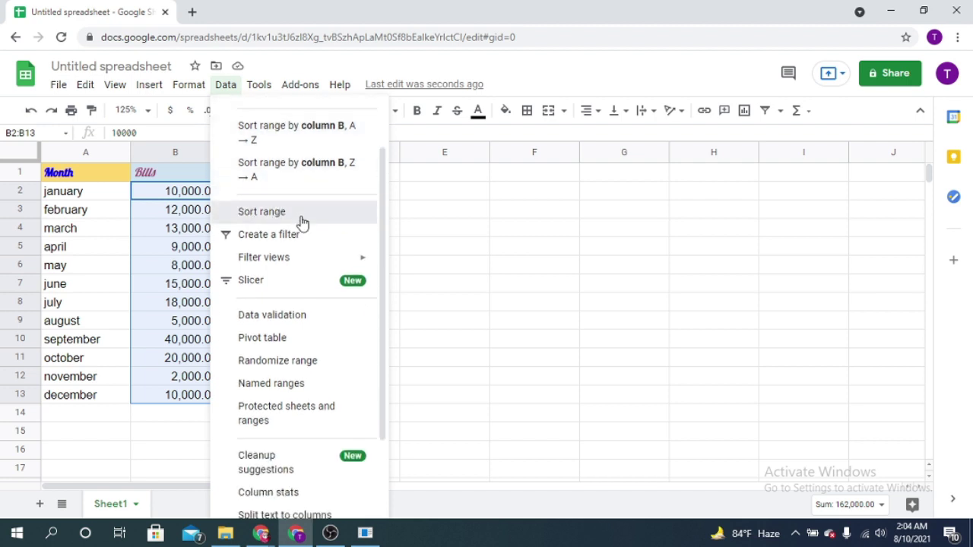
pyautogui.click(299, 220)
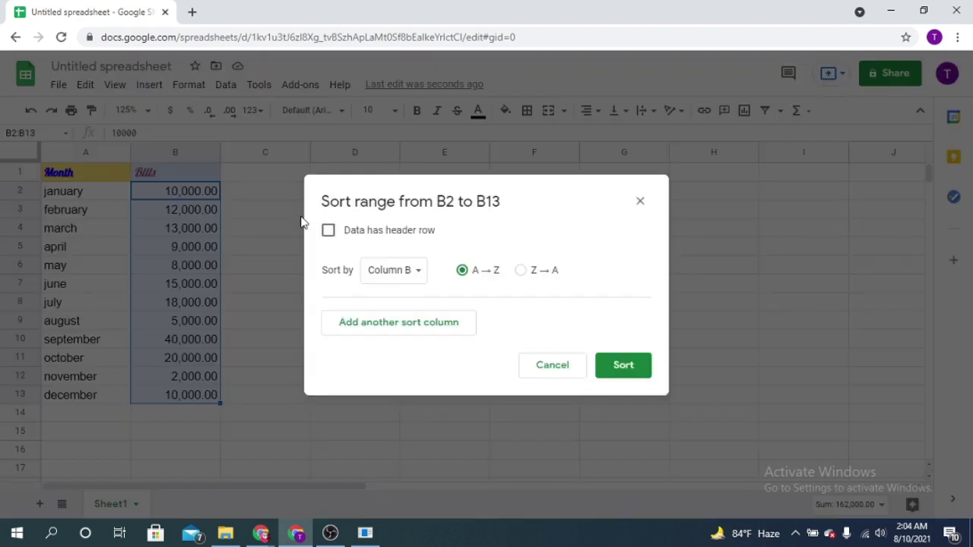
pyautogui.click(422, 275)
pyautogui.click(421, 275)
pyautogui.click(422, 276)
pyautogui.click(423, 275)
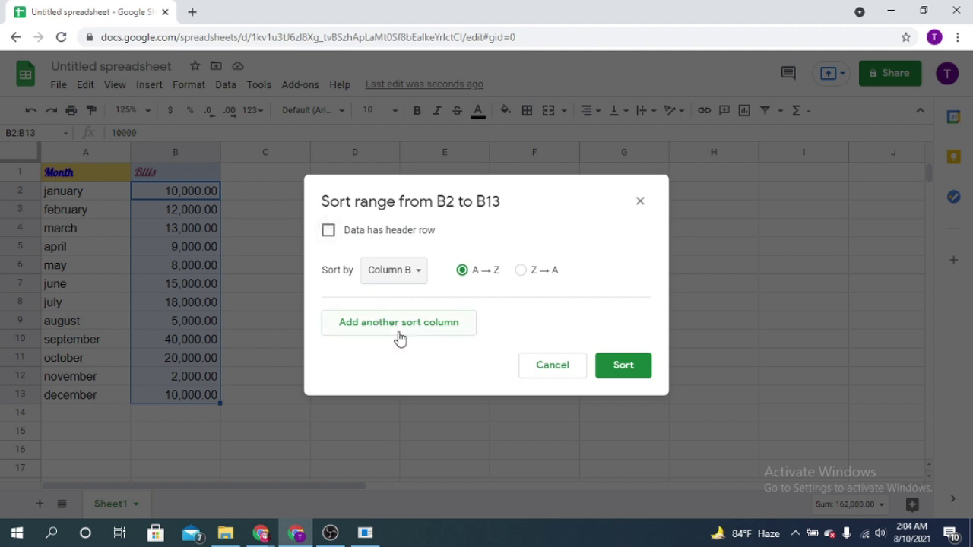
pyautogui.click(621, 368)
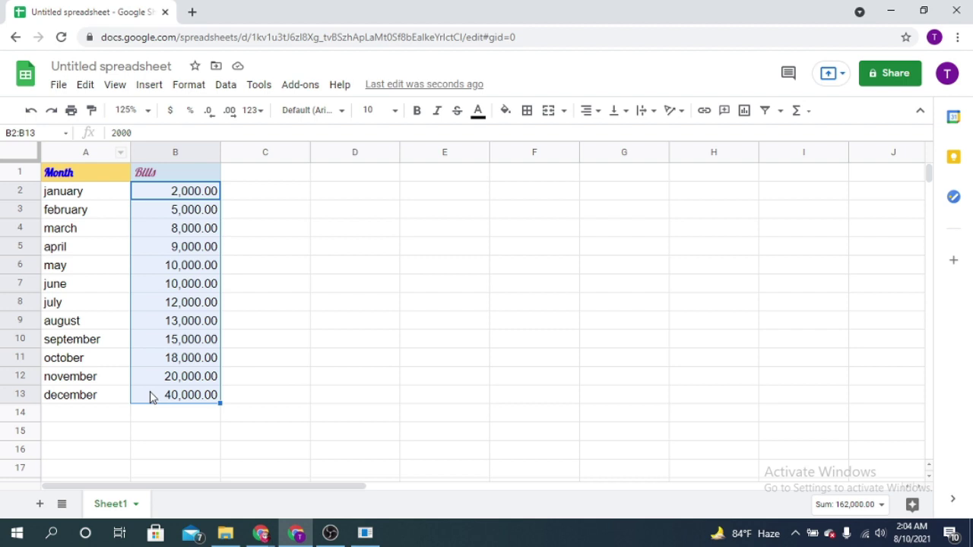
# Sort the range B2:B13 by column B, Z → A, and undo both range sorts.
pyautogui.click(227, 87)
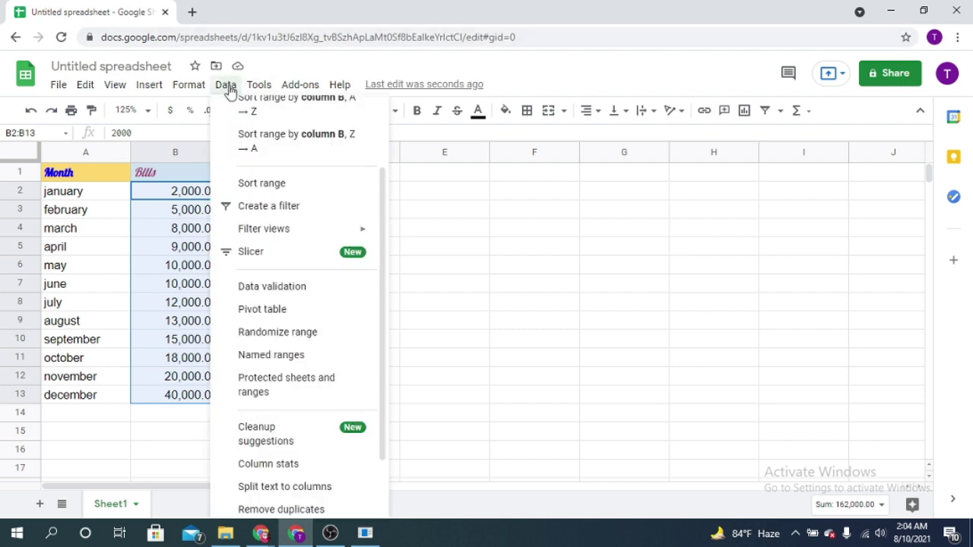
pyautogui.click(284, 154)
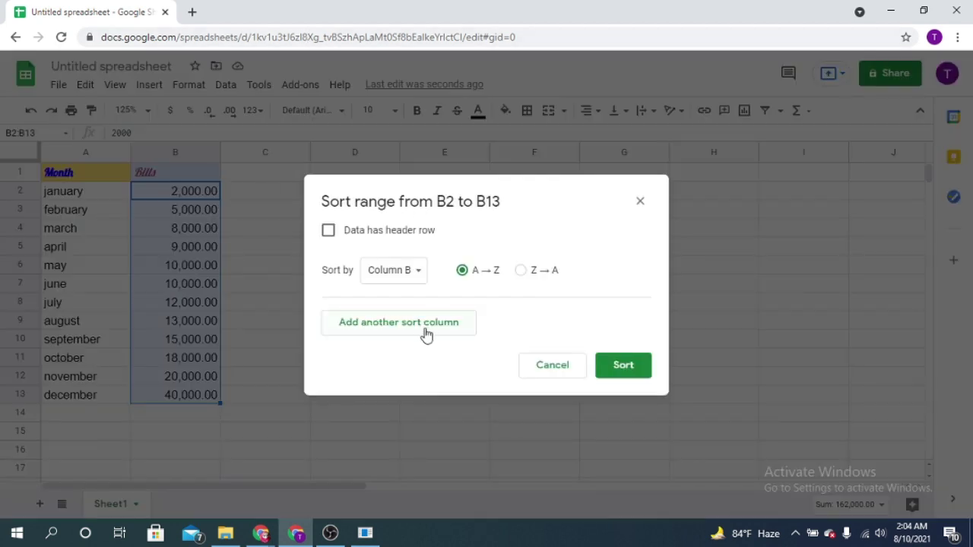
pyautogui.click(521, 274)
pyautogui.click(621, 367)
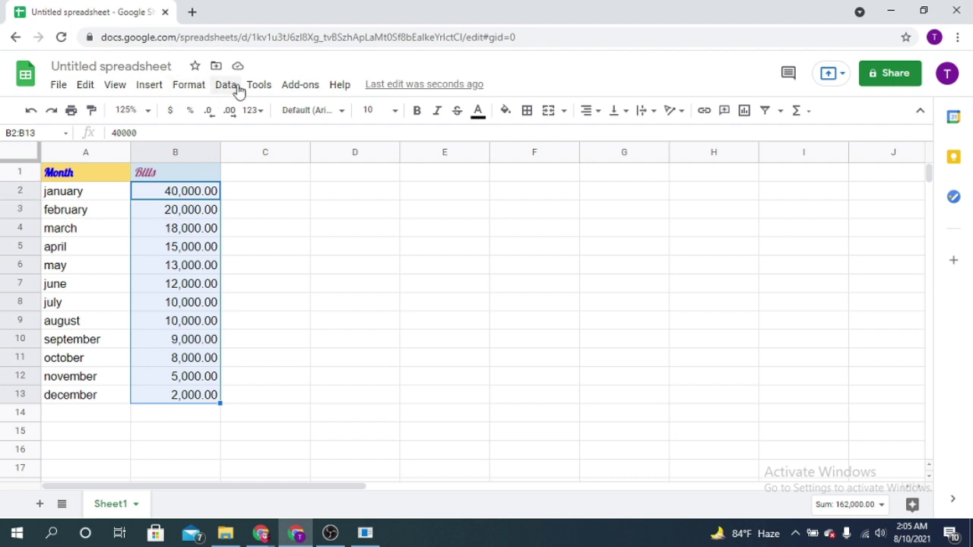
pyautogui.click(31, 111)
pyautogui.click(31, 111)
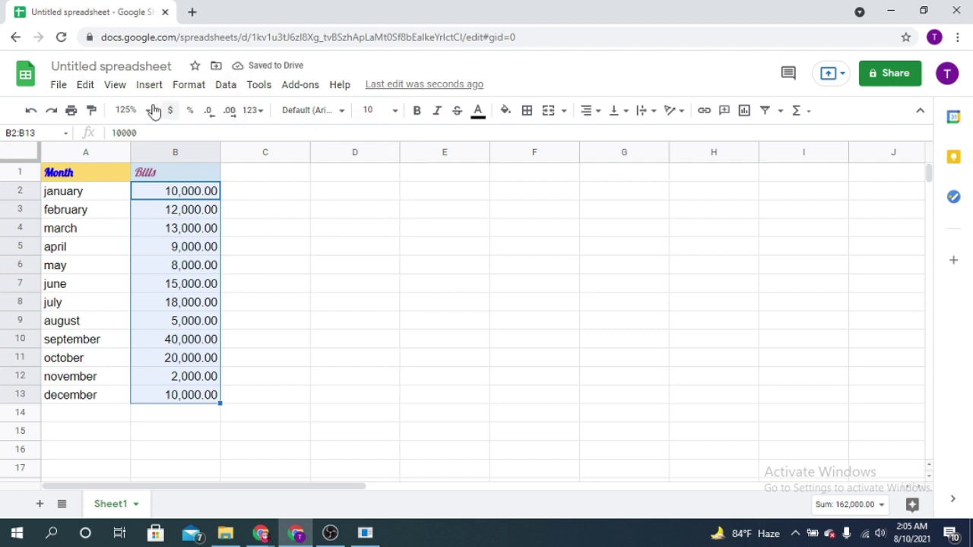
# Rename the untitled spreadsheet as "My 1st sheet".
pyautogui.click(60, 86)
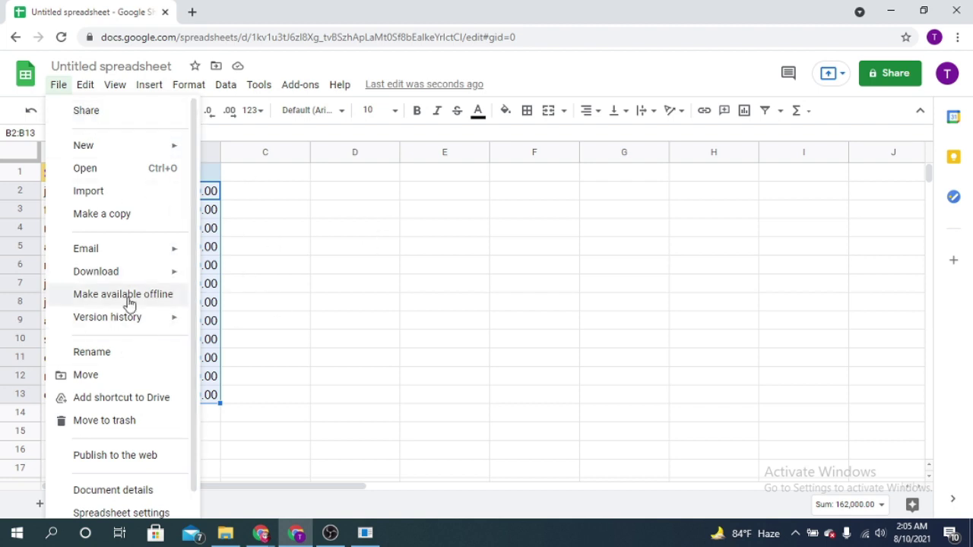
pyautogui.moveTo(135, 281)
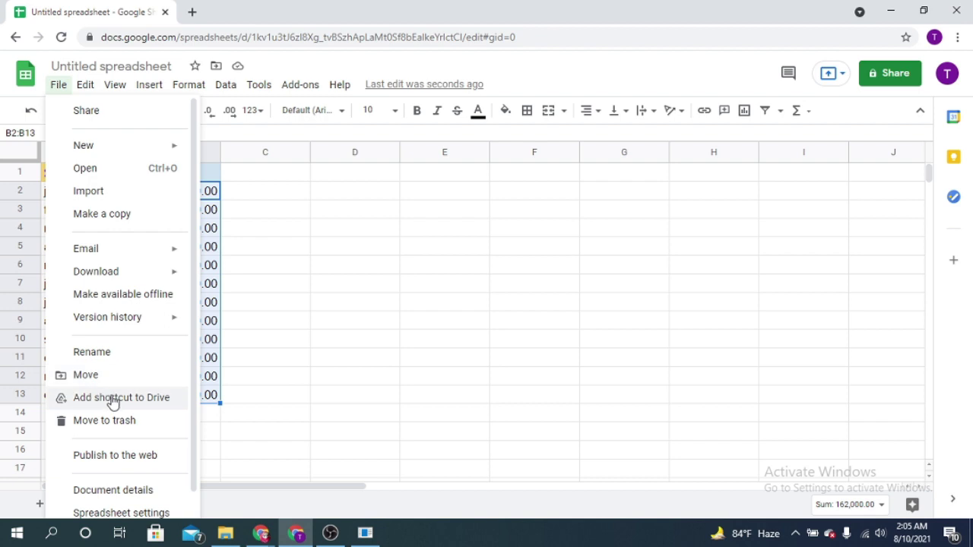
pyautogui.click(106, 353)
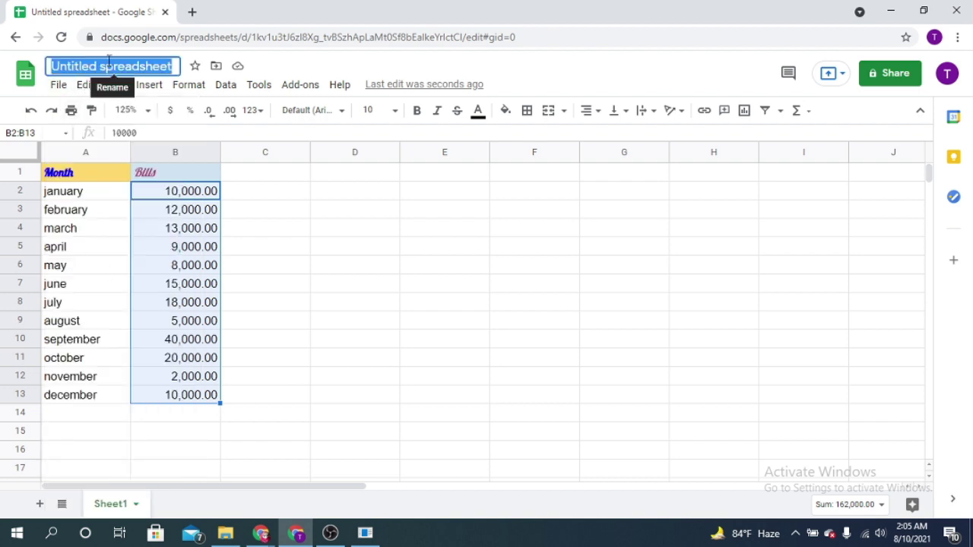
pyautogui.write('My')
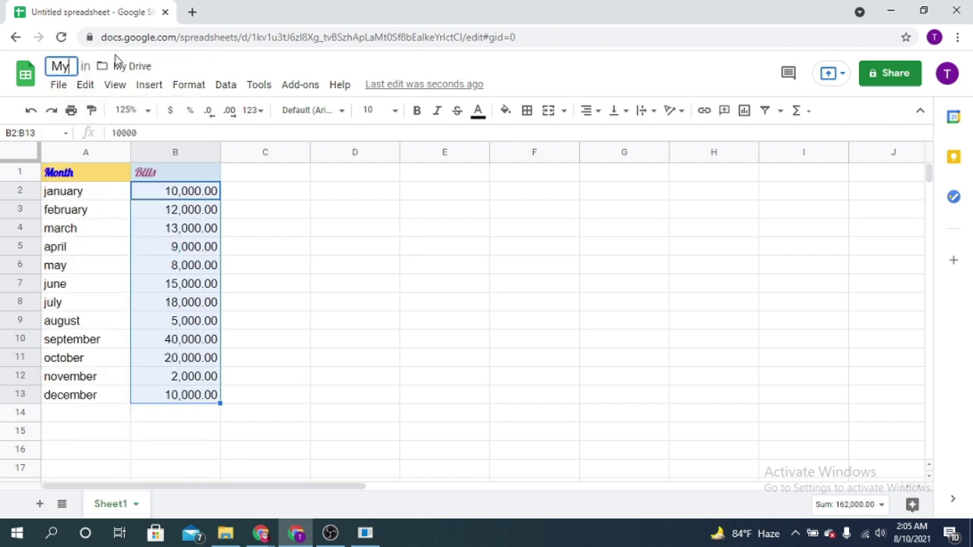
pyautogui.write(' 1s')
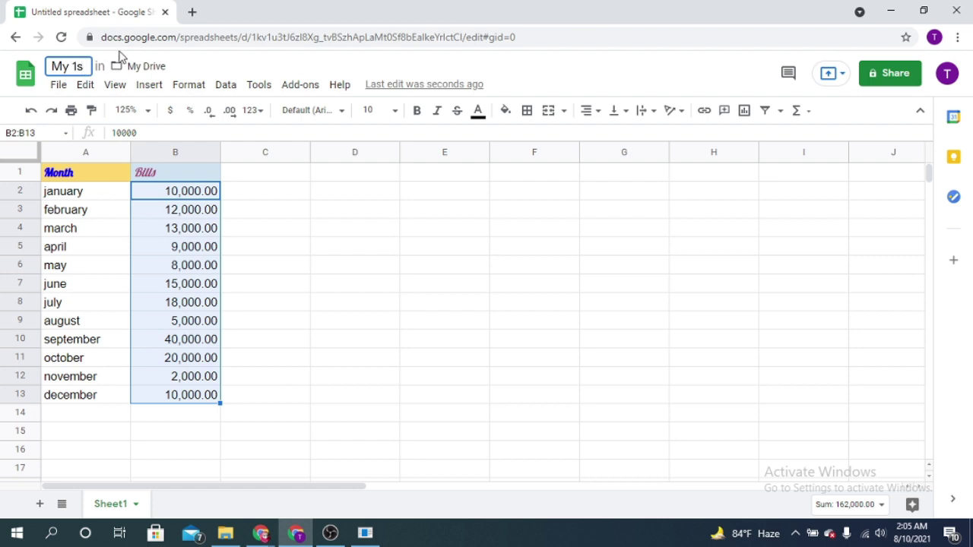
pyautogui.write('t d')
pyautogui.press('BackSpace')
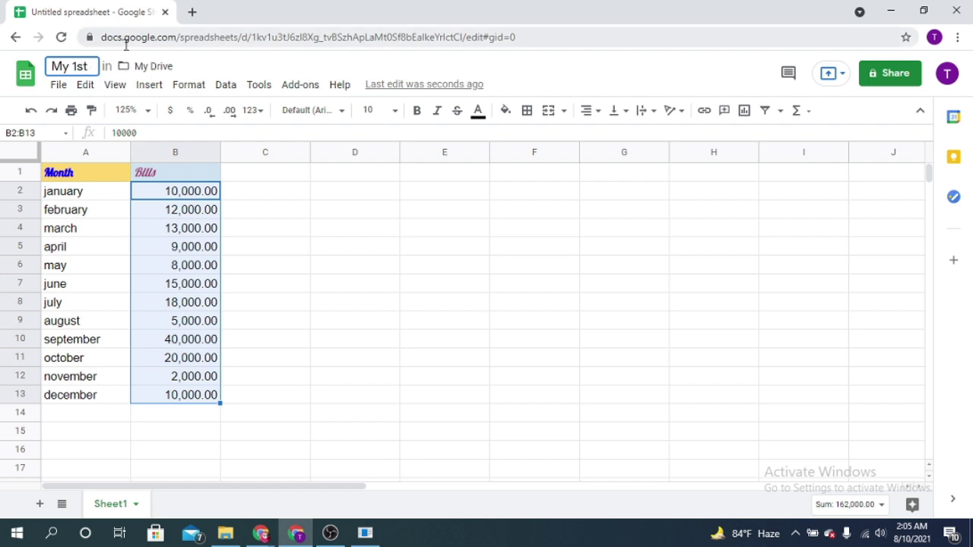
pyautogui.write('sheet')
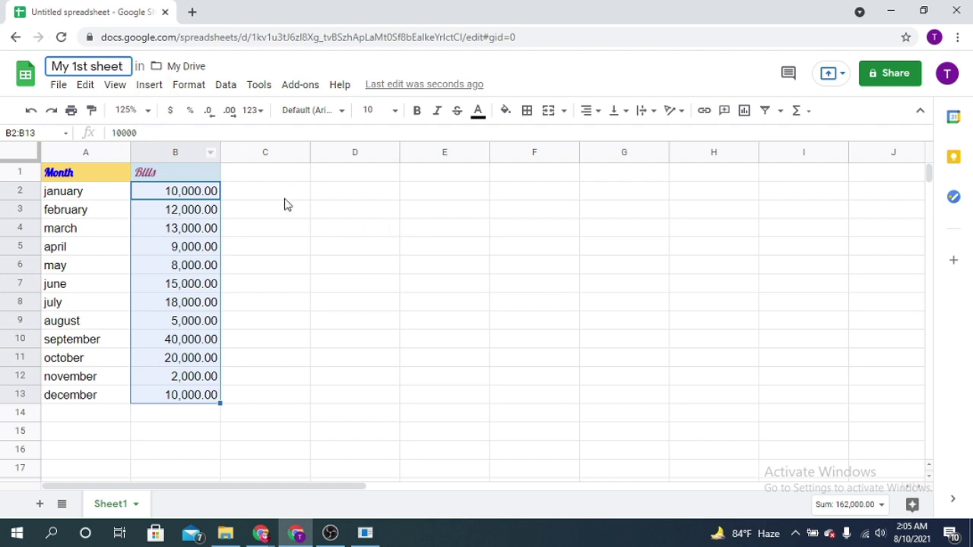
pyautogui.click(345, 176)
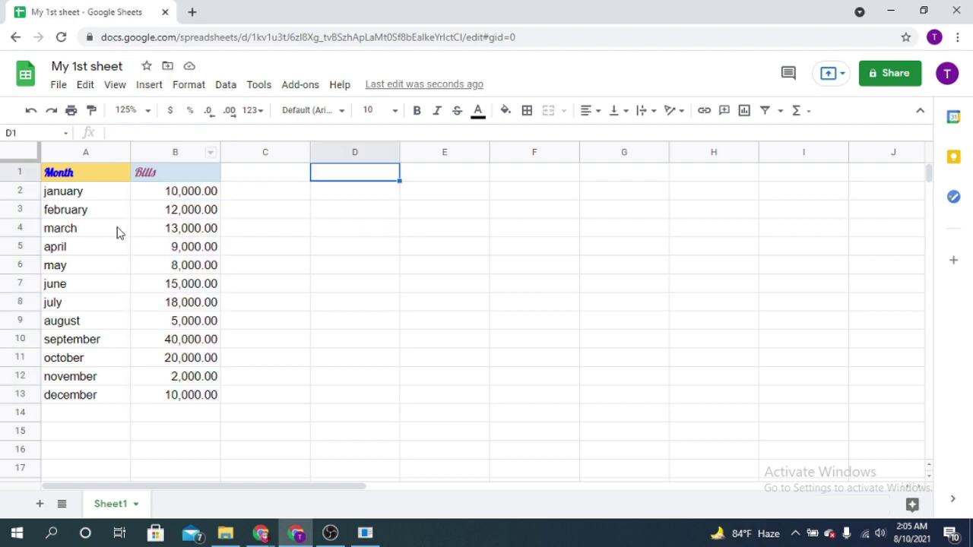
pyautogui.click(193, 216)
pyautogui.click(195, 198)
pyautogui.click(199, 216)
pyautogui.click(201, 249)
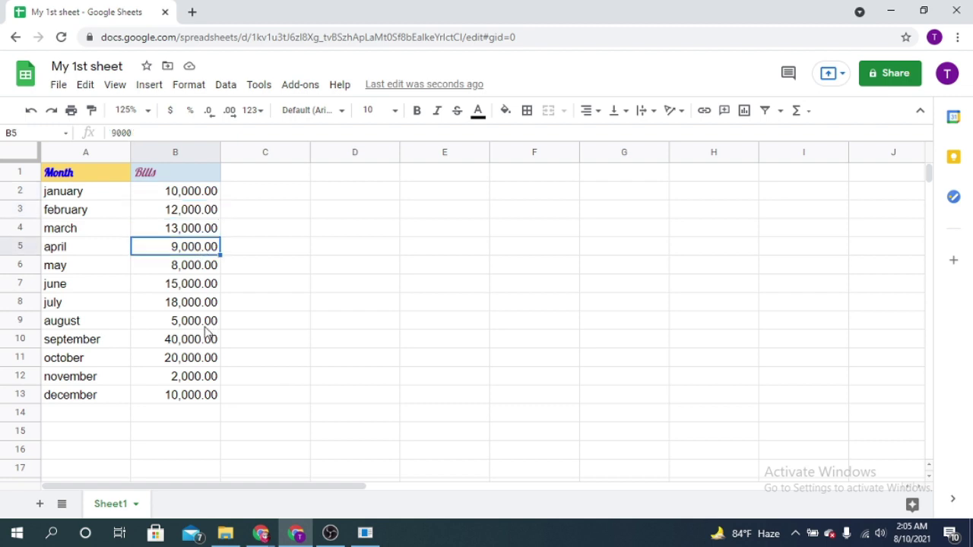
pyautogui.click(204, 325)
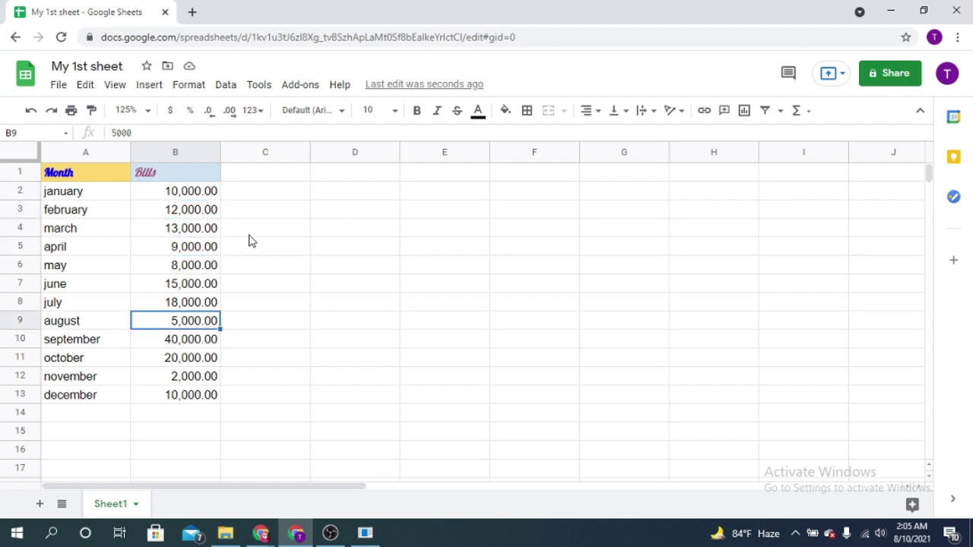